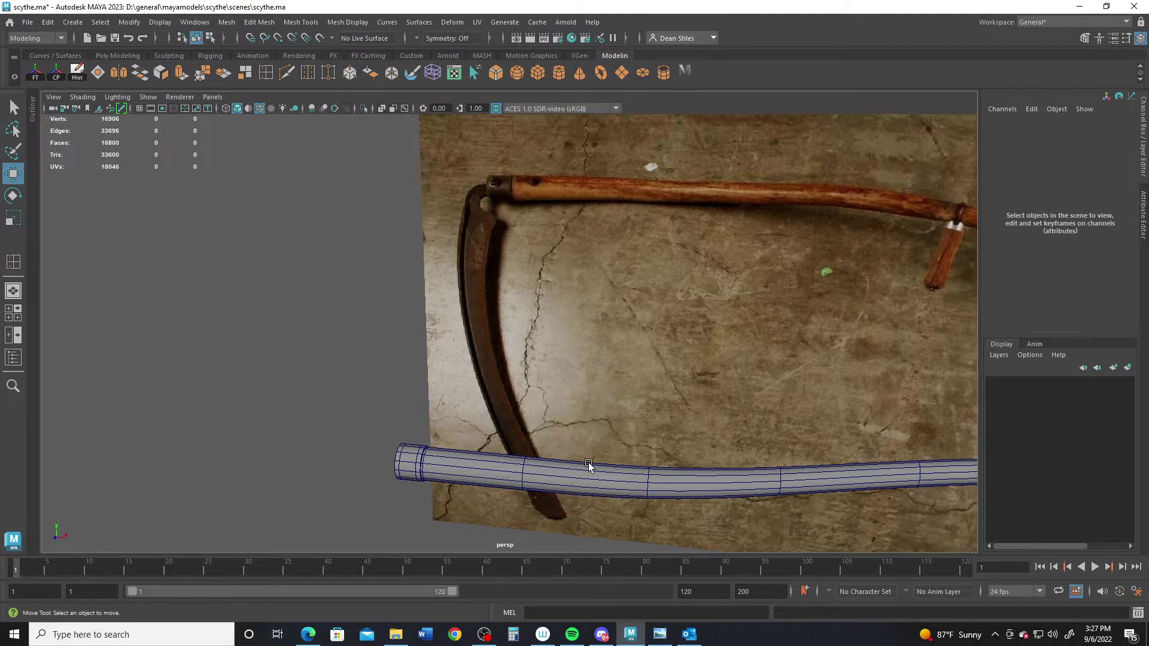
Examine the scythe handle model against the reference photo in the perspective and front views
alt+right_drag(589, 464, 451, 385)
alt+middle_drag(451, 385, 440, 347)
alt+drag(338, 387, 425, 369)
alt+middle_drag(426, 369, 510, 359)
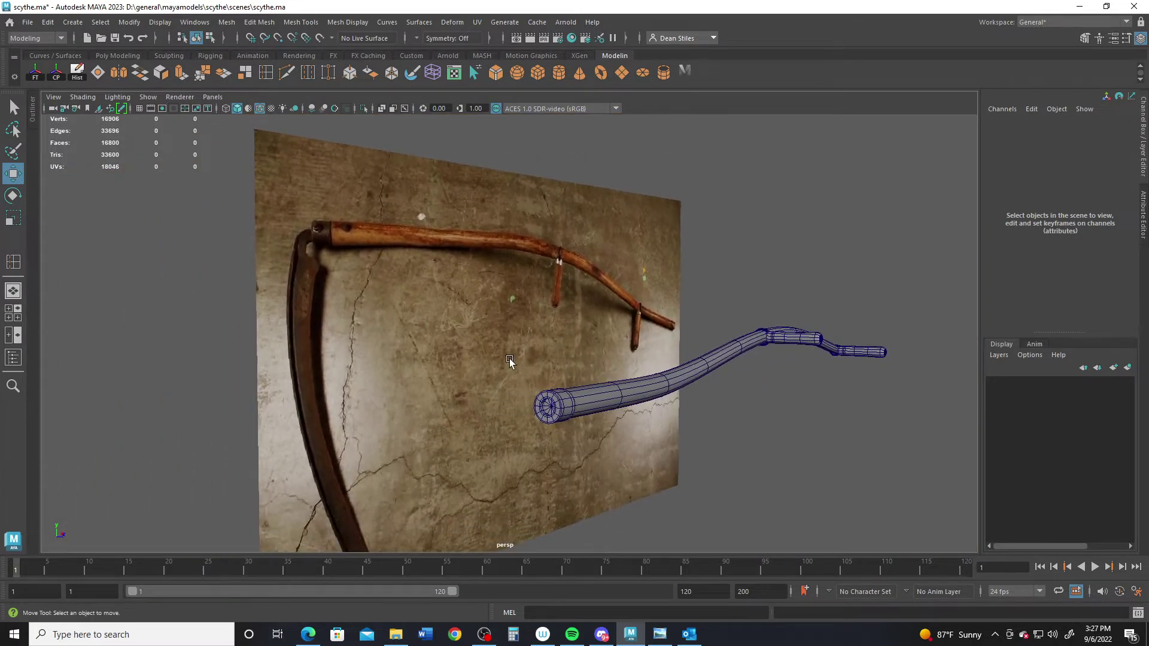
alt+right_drag(510, 360, 589, 492)
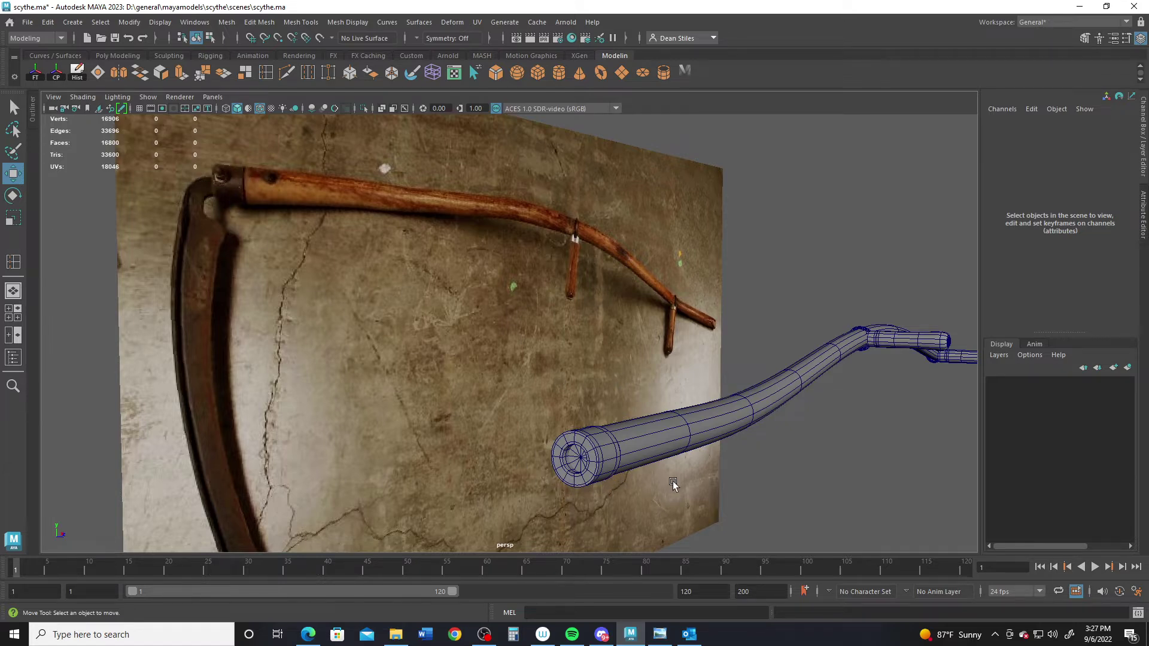
alt+right_drag(673, 486, 569, 405)
alt+middle_drag(570, 404, 565, 342)
alt+right_drag(564, 343, 672, 402)
alt+middle_drag(672, 402, 666, 391)
alt+right_drag(649, 423, 563, 375)
alt+drag(563, 375, 503, 388)
alt+right_drag(504, 388, 478, 349)
alt+middle_drag(477, 350, 481, 428)
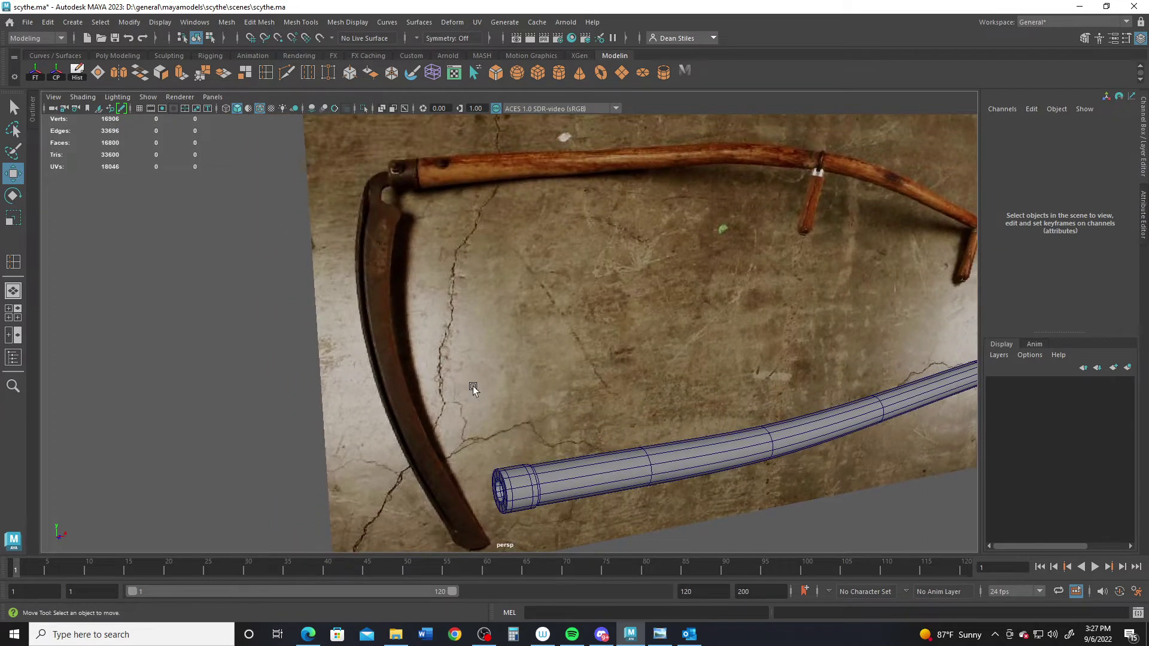
alt+right_drag(473, 389, 398, 353)
alt+middle_drag(397, 353, 429, 341)
key(space)
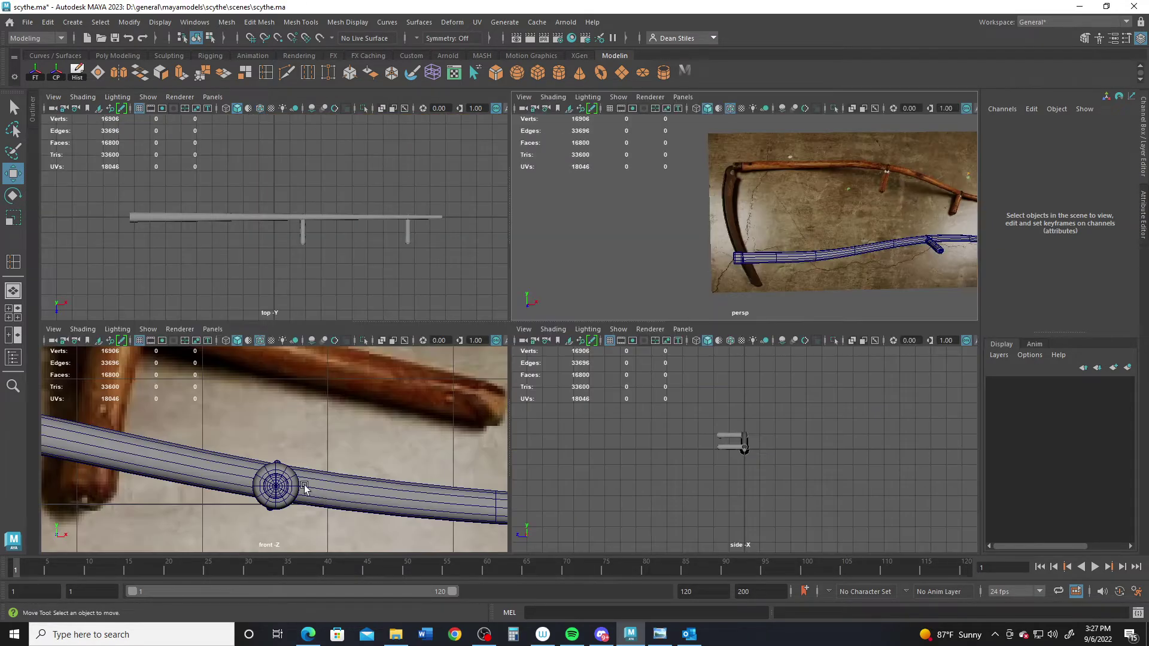
key(space)
alt+right_drag(304, 487, 261, 323)
alt+middle_drag(261, 323, 602, 302)
alt+right_drag(453, 353, 507, 346)
alt+middle_drag(507, 346, 516, 387)
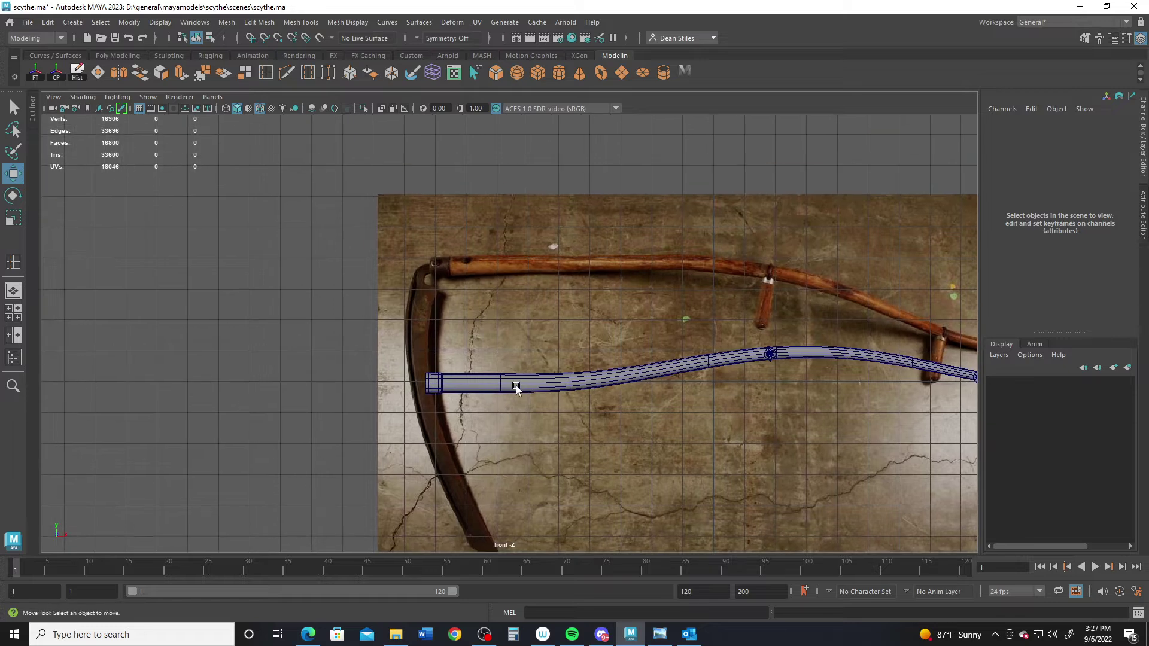
click(658, 374)
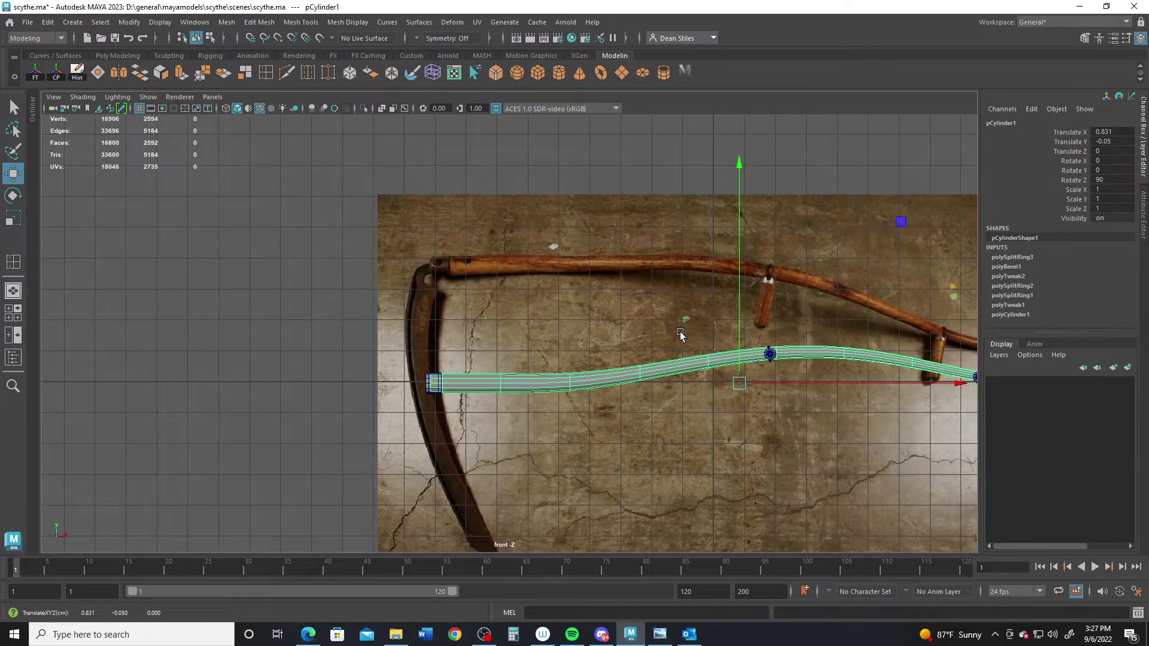
alt+middle_drag(675, 352, 545, 365)
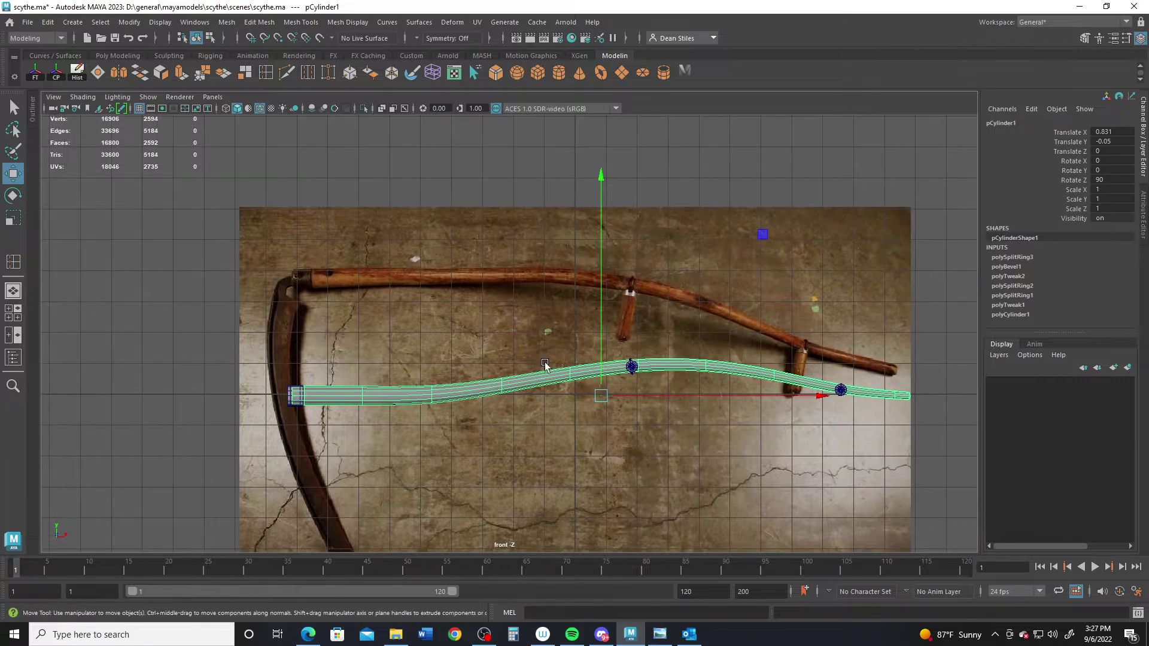
drag(567, 310, 875, 438)
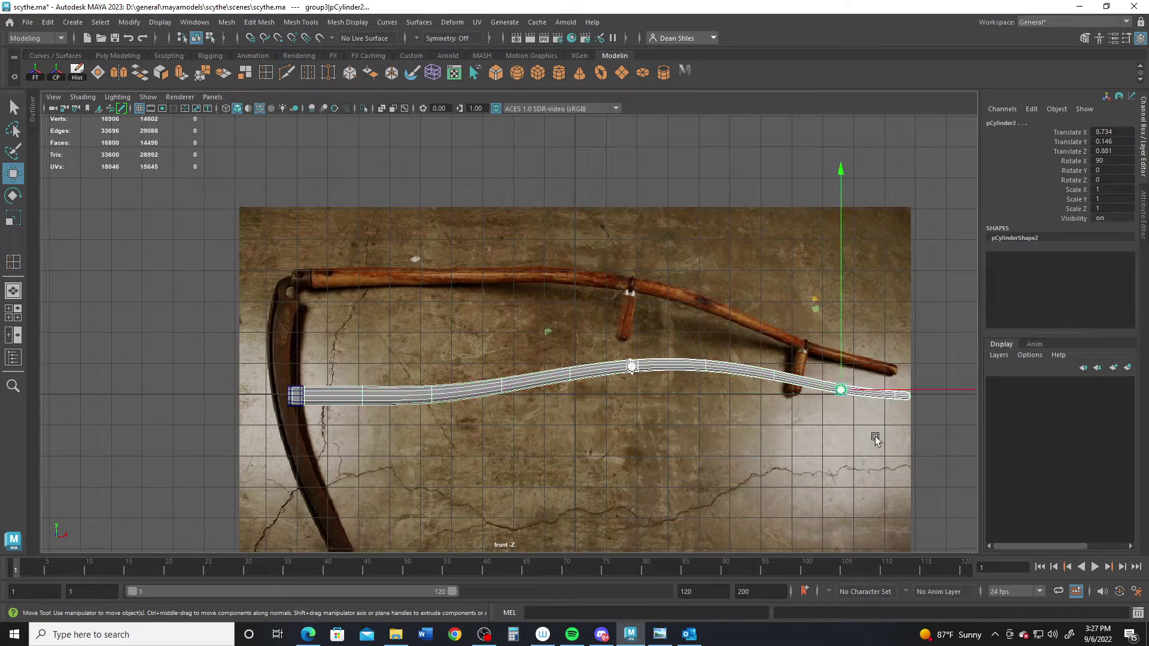
key(ctrl+g)
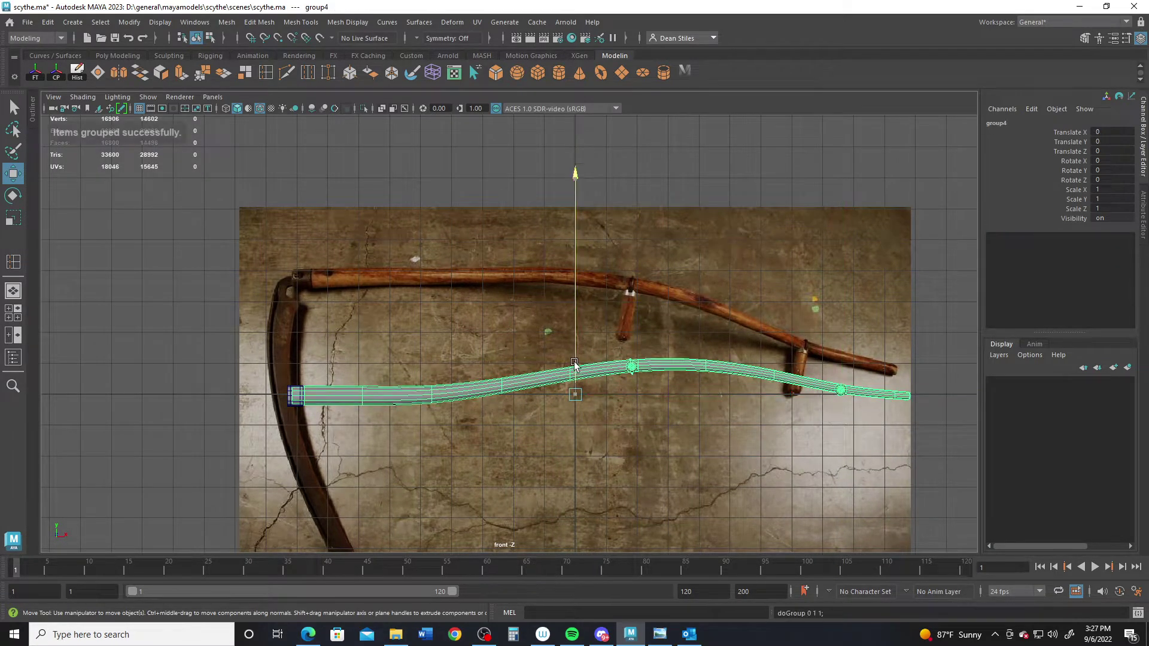
drag(579, 366, 579, 316)
key(ctrl+z)
key(ctrl+z)
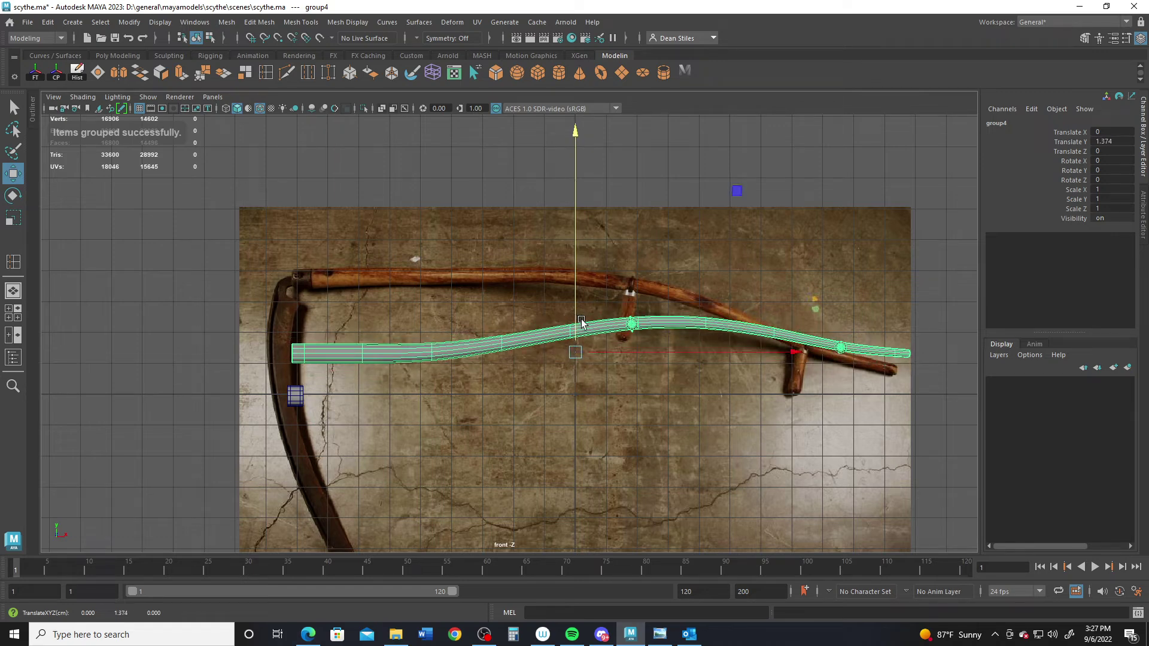
key(ctrl+z)
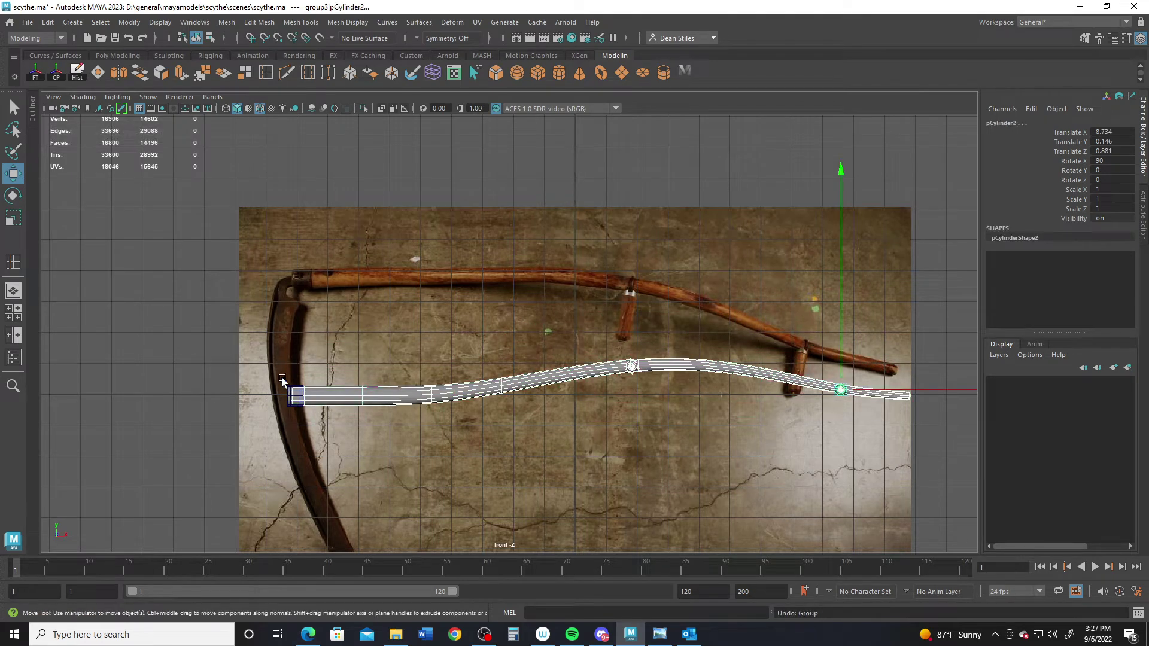
Group all the handle parts, including the end cap, and raise the group to about 1.12 in Y
drag(267, 357, 914, 457)
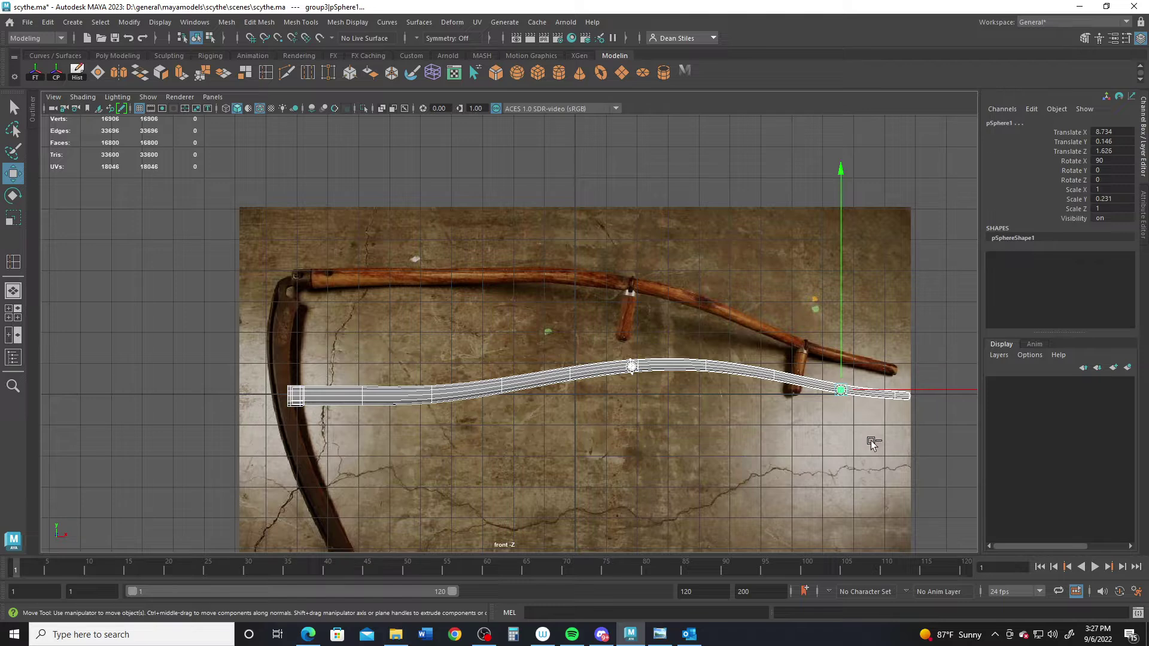
key(ctrl+g)
drag(578, 379, 578, 343)
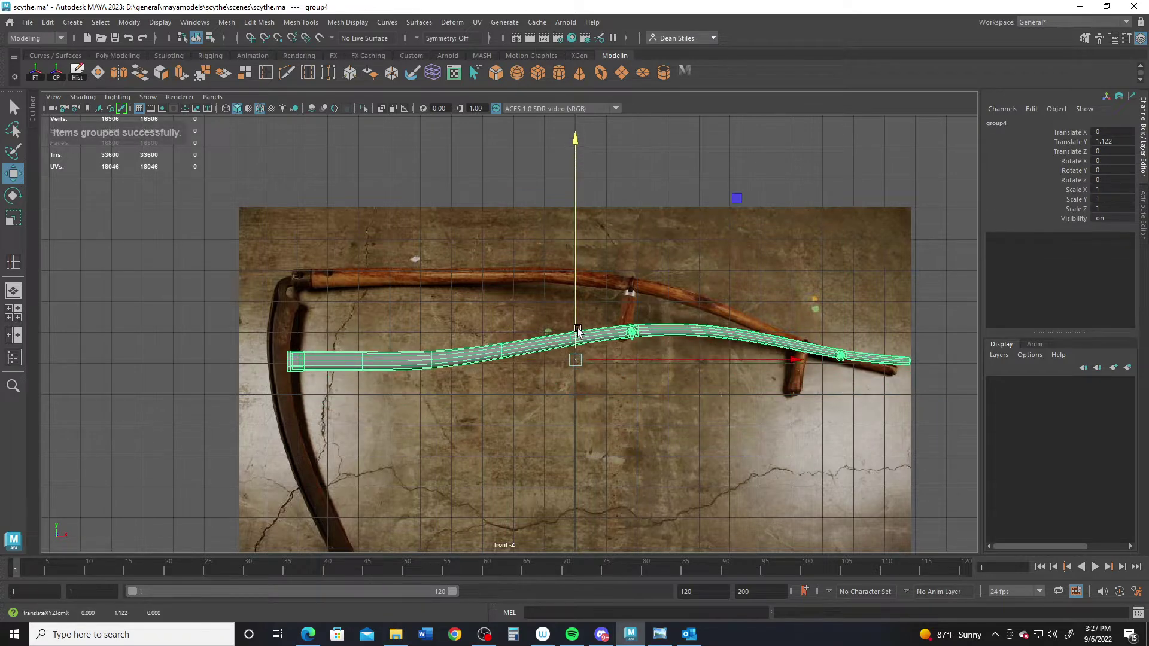
Rotate the handle group to about -8.8 degrees around Z and raise it to about 2.44 in Y, over the photo's shaft
key(e)
drag(690, 216, 722, 203)
key(w)
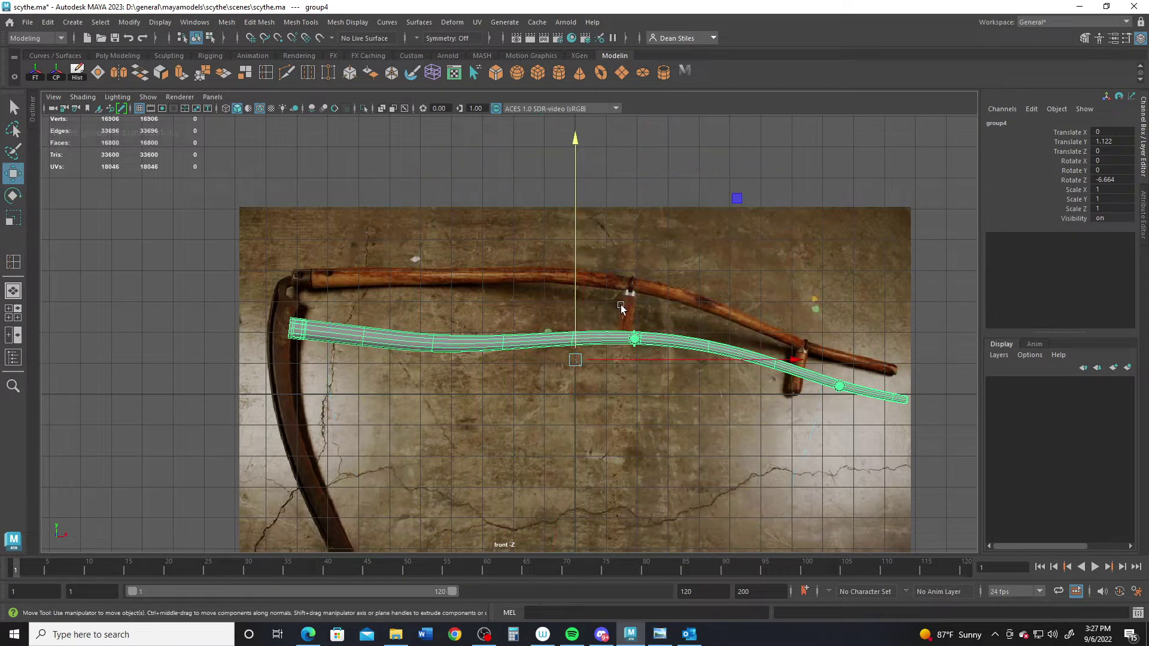
drag(572, 329, 573, 289)
key(e)
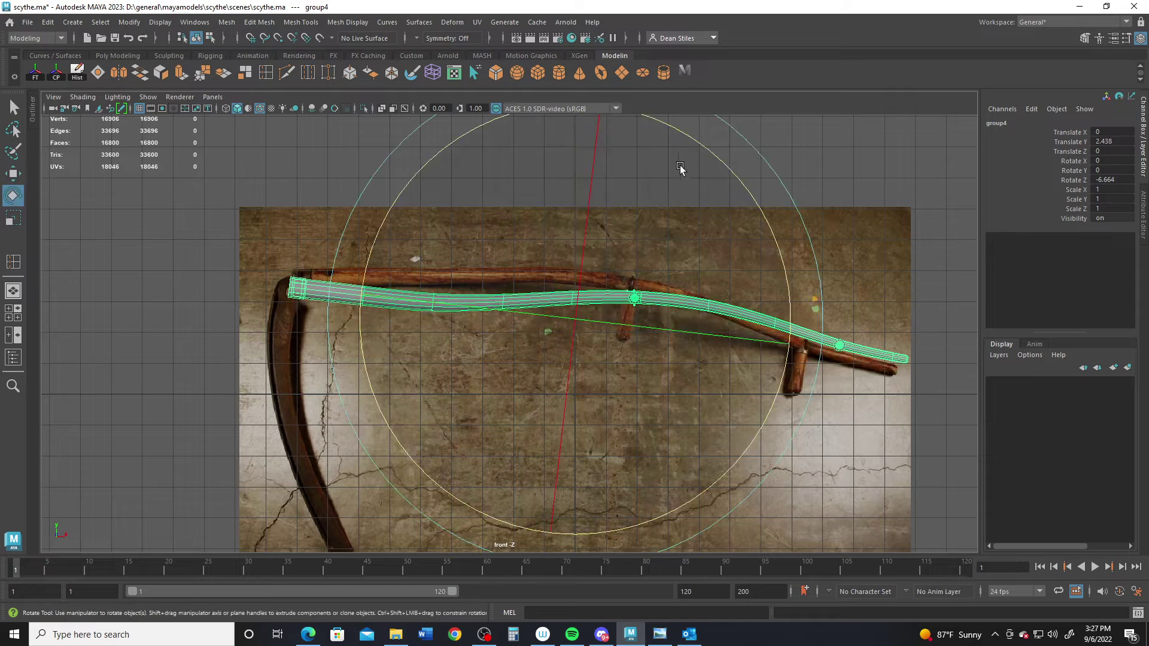
drag(681, 170, 704, 157)
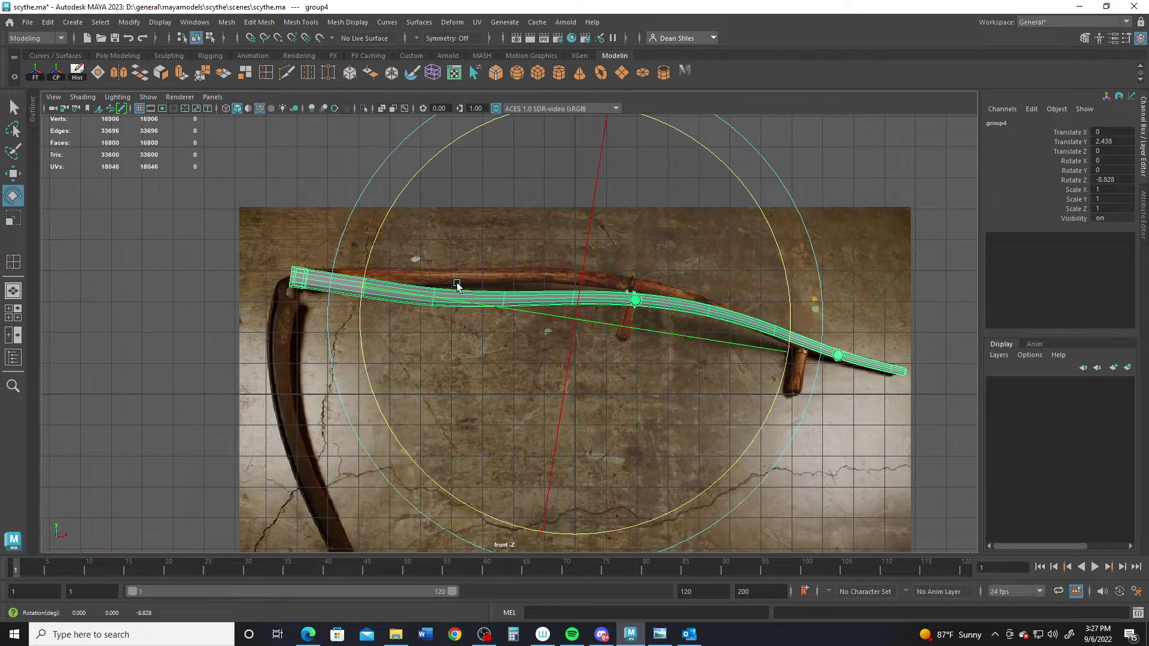
Hide the grid in the front view so the blade in the reference photo is clearer
key(q)
alt+middle_drag(359, 275, 384, 266)
scroll(393, 292, up, 1)
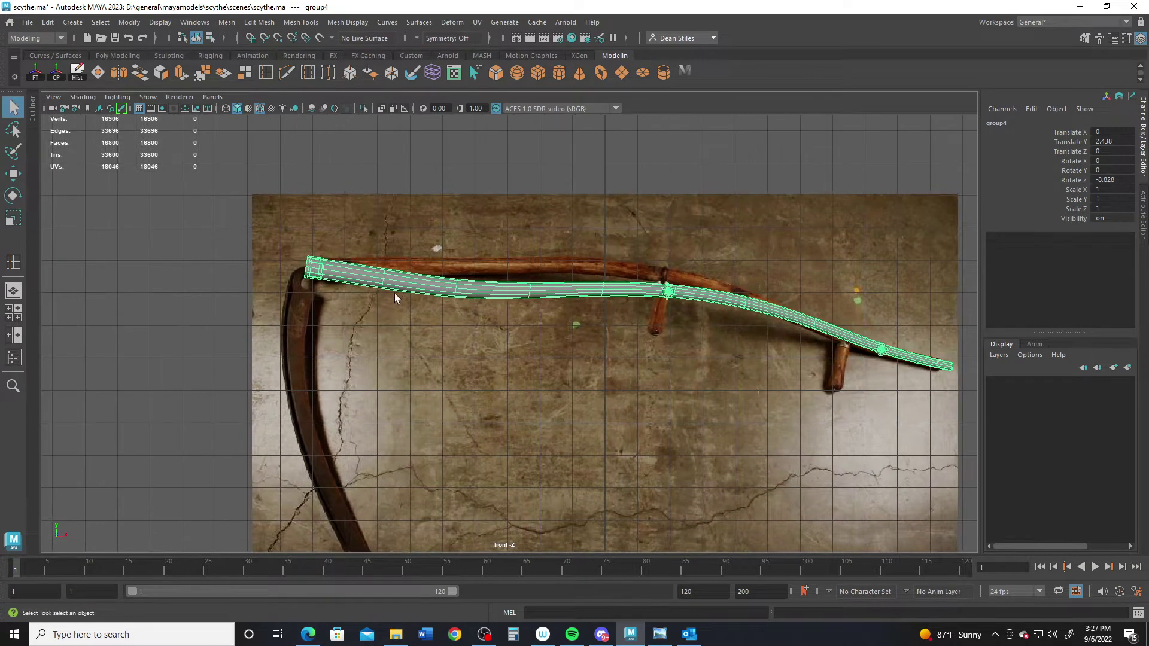
alt+middle_drag(418, 308, 463, 307)
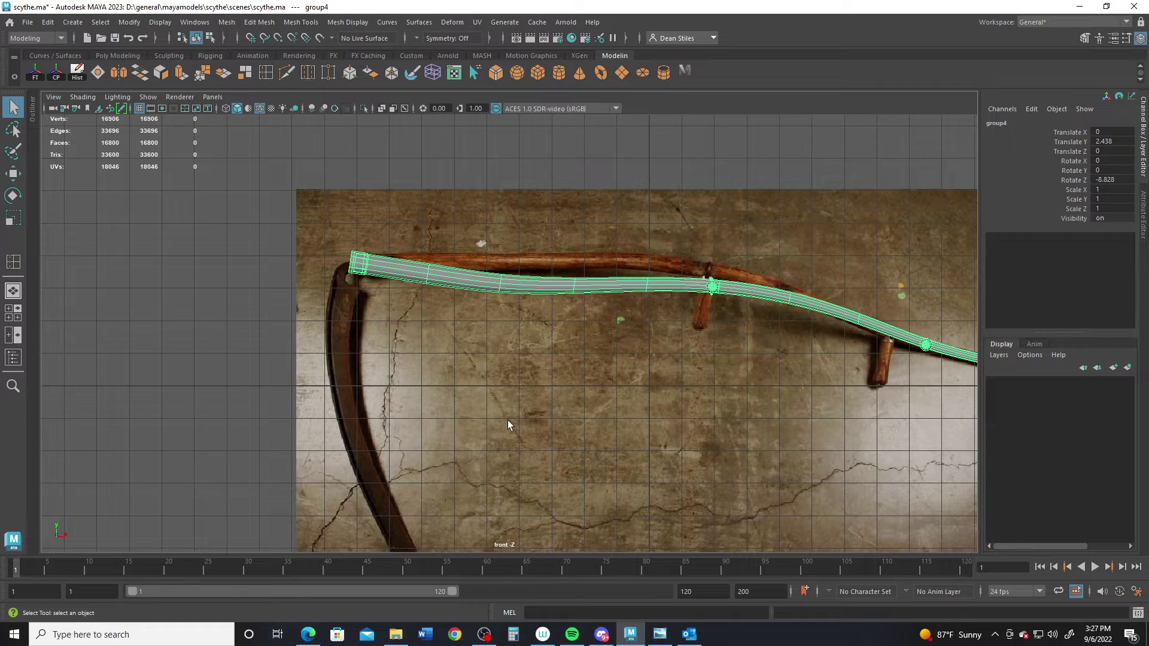
scroll(507, 420, down, 1)
alt+middle_drag(412, 380, 387, 242)
alt+middle_drag(341, 207, 347, 265)
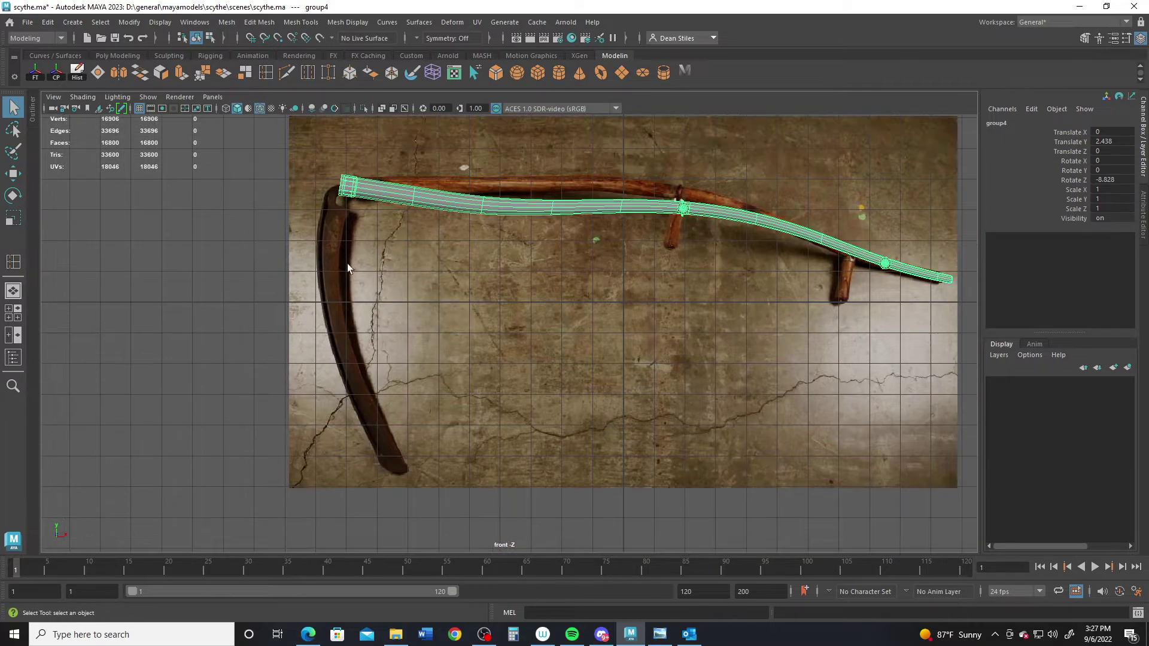
click(140, 109)
scroll(320, 193, up, 1)
alt+middle_drag(320, 192, 321, 239)
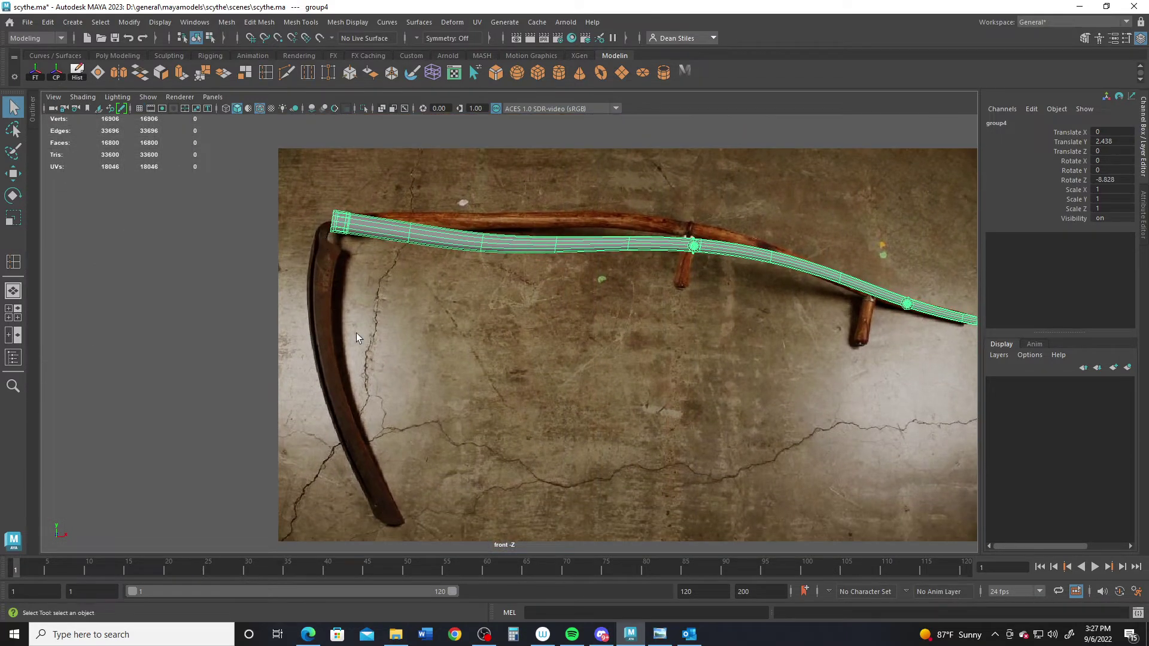
Create a polygon cube for the blade and move it to about -9.4 in X, over the blade in the photo
click(495, 73)
key(w)
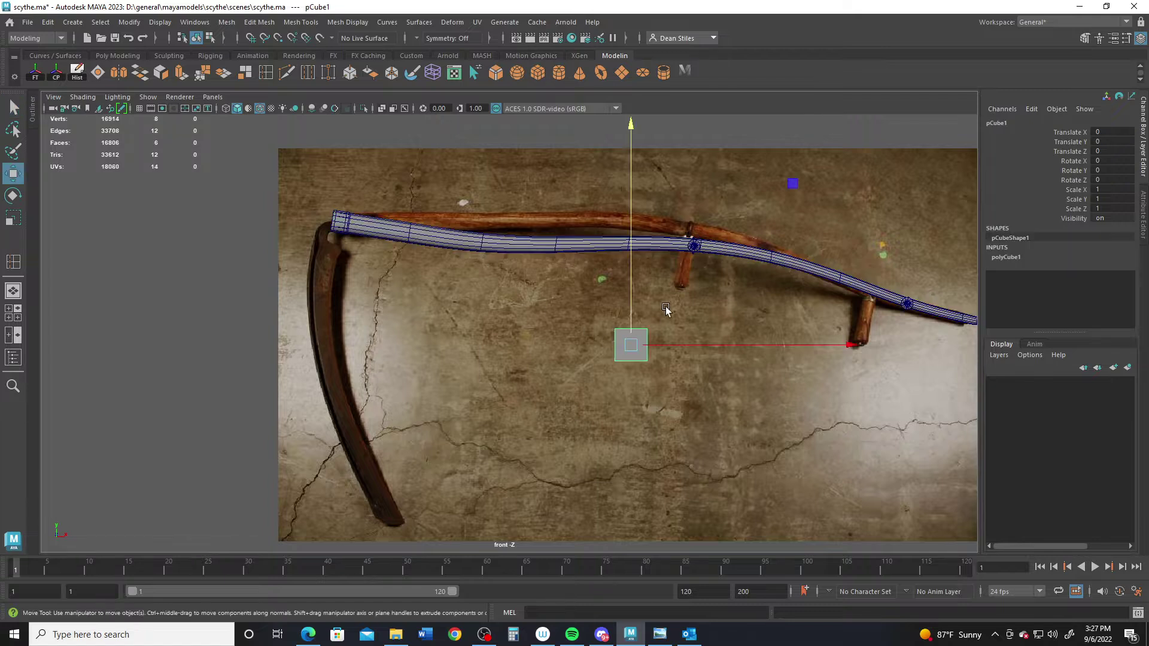
middle_drag(786, 182, 486, 183)
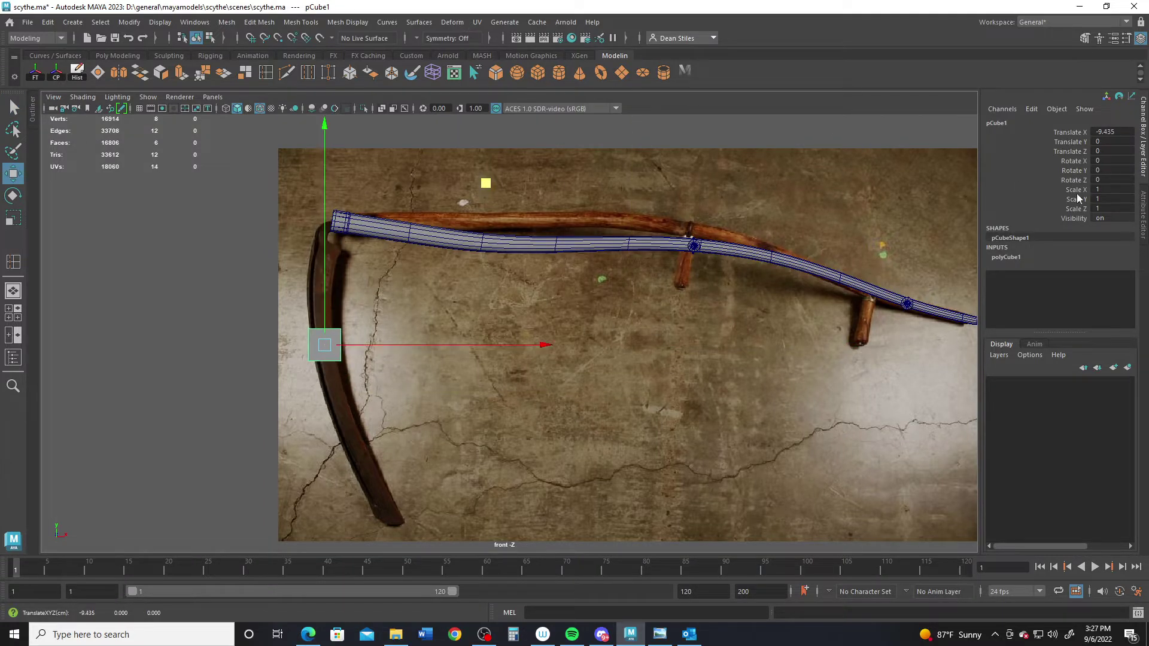
Set the blade cube's height to 8.5 and position it at about -9.01 in X and -1.14 in Y
click(1008, 257)
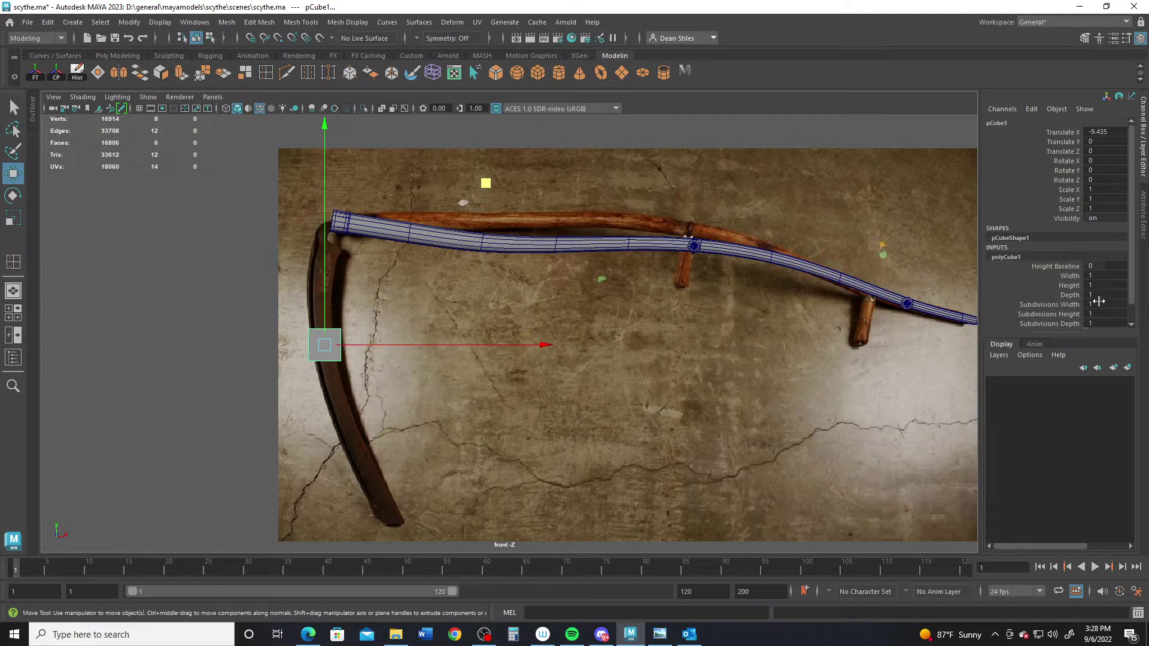
click(1069, 285)
mouse_move(528, 358)
middle_down()
mouse_move(503, 368)
mouse_move(533, 371)
middle_up()
key(w)
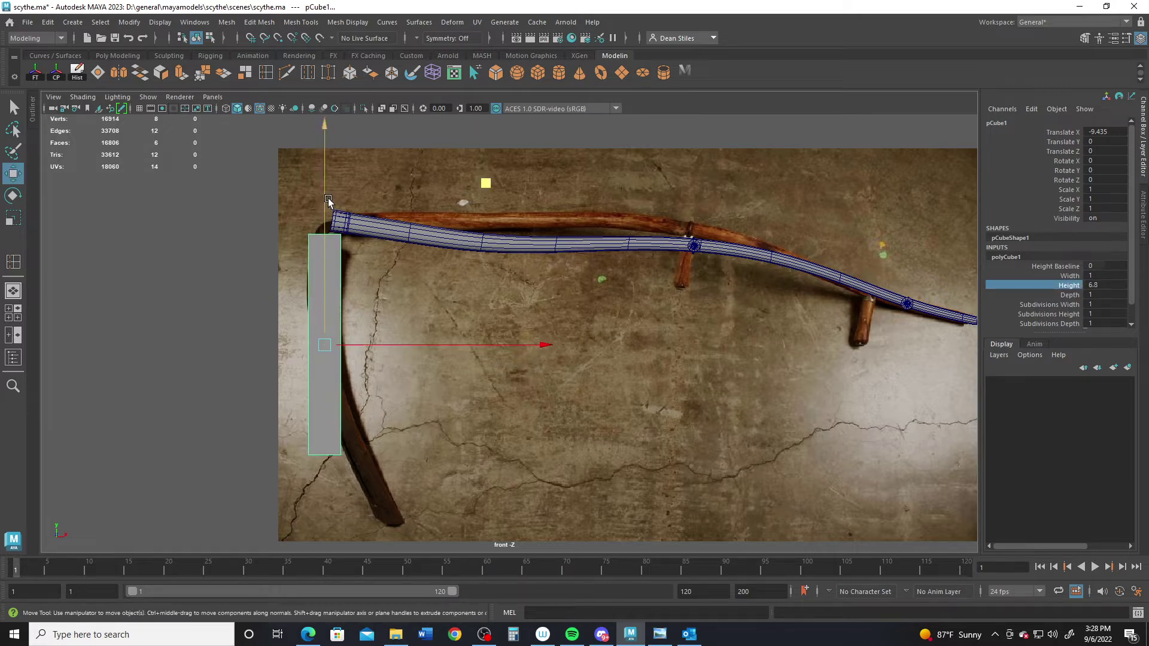
drag(329, 204, 329, 241)
click(1069, 285)
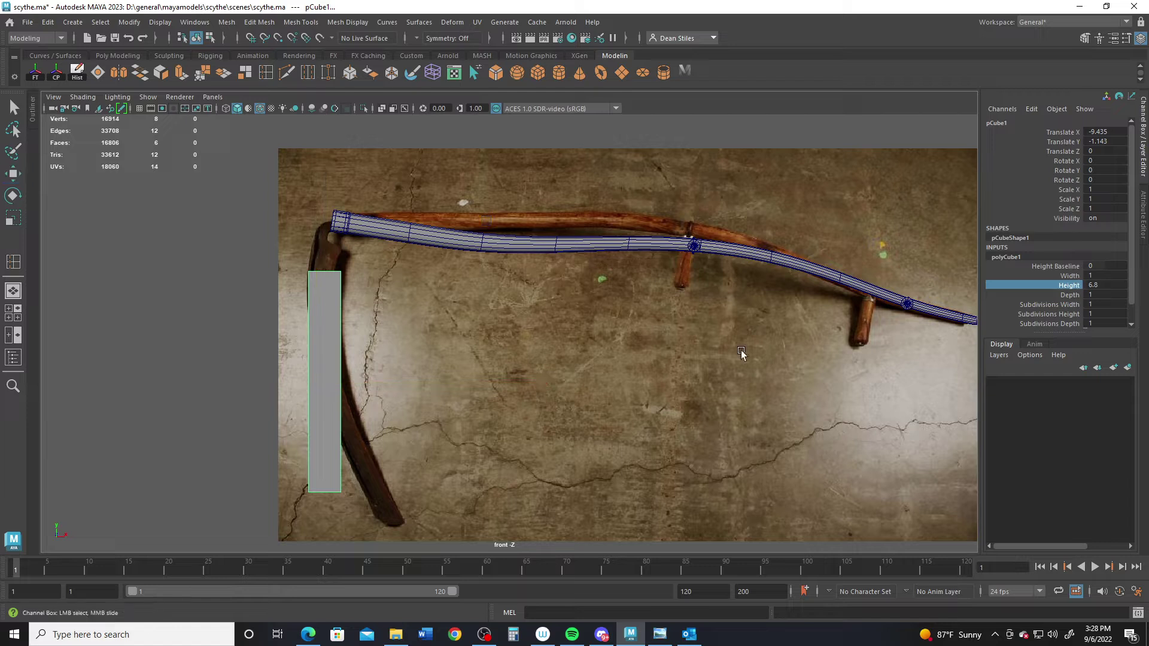
middle_drag(517, 370, 523, 370)
key(w)
drag(378, 381, 392, 388)
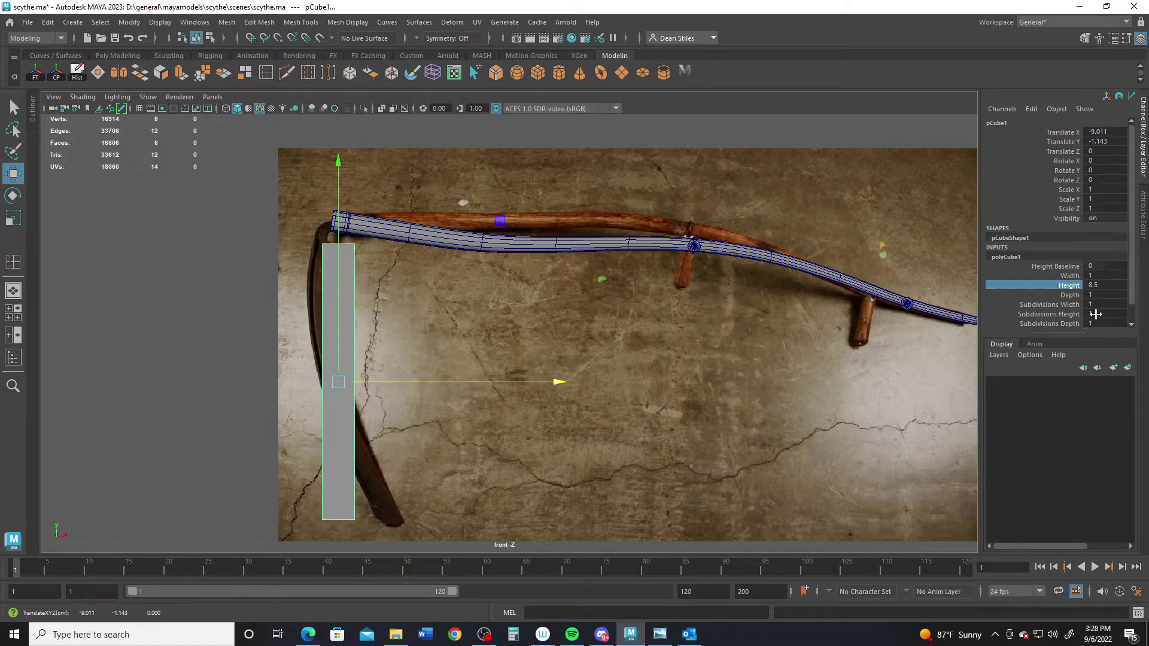
Divide the blade block into 5 height subdivisions and check it in the perspective view
click(1058, 314)
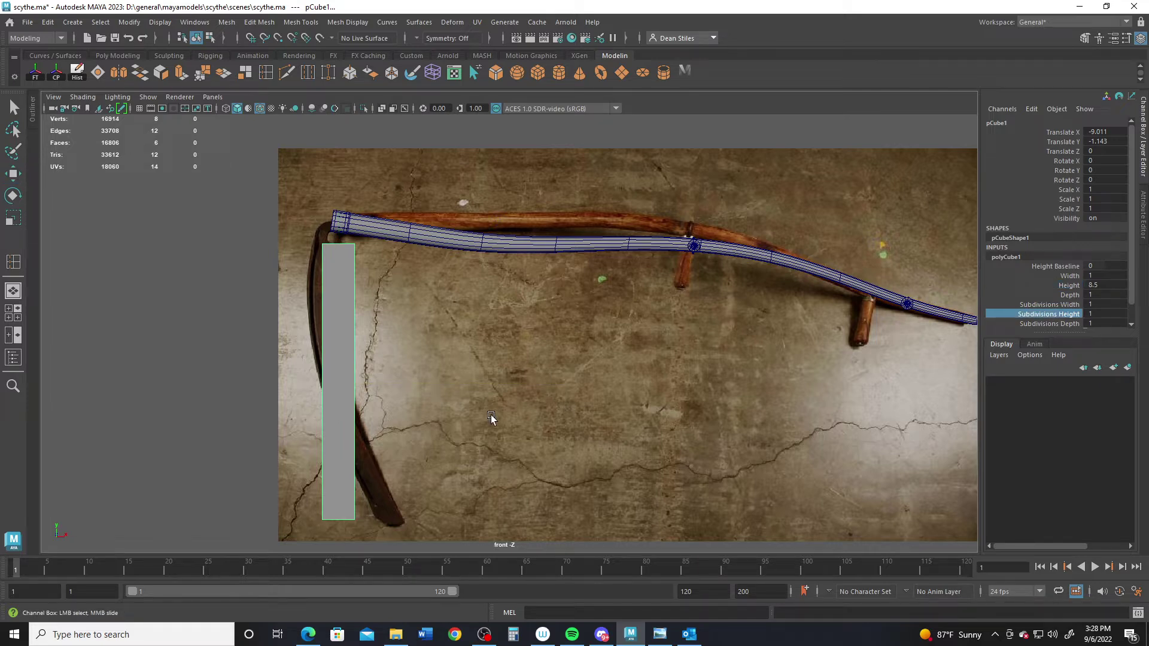
middle_drag(502, 416, 514, 417)
key(space)
key(space)
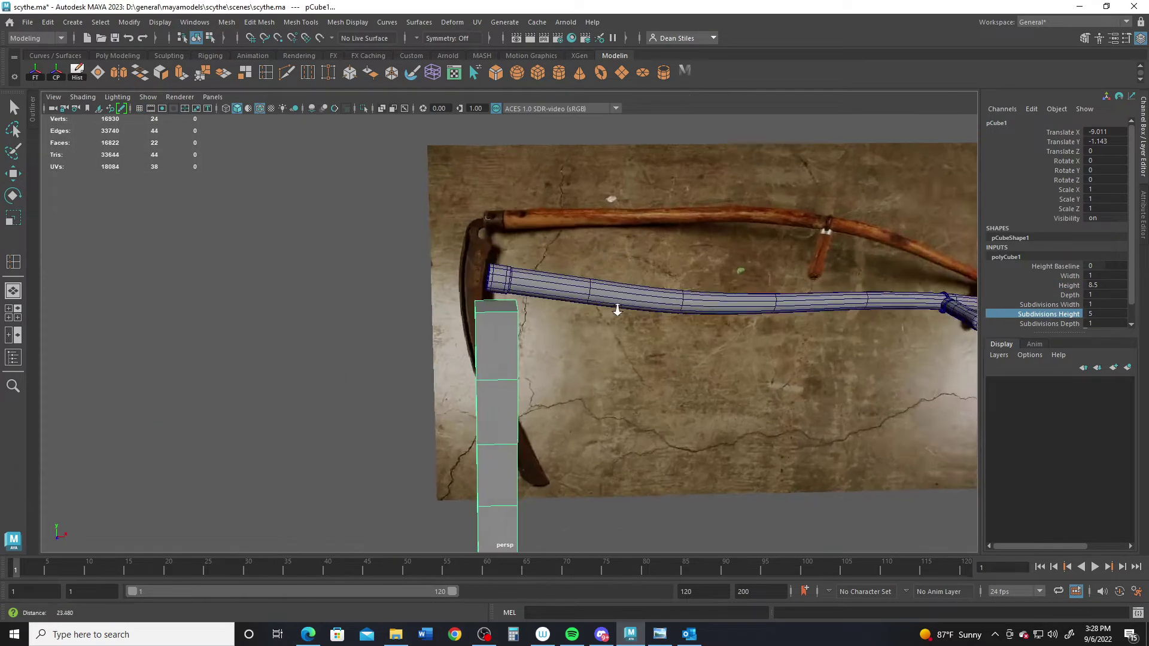
alt+drag(615, 308, 742, 361)
scroll(619, 321, down, 3)
alt+middle_drag(619, 322, 621, 279)
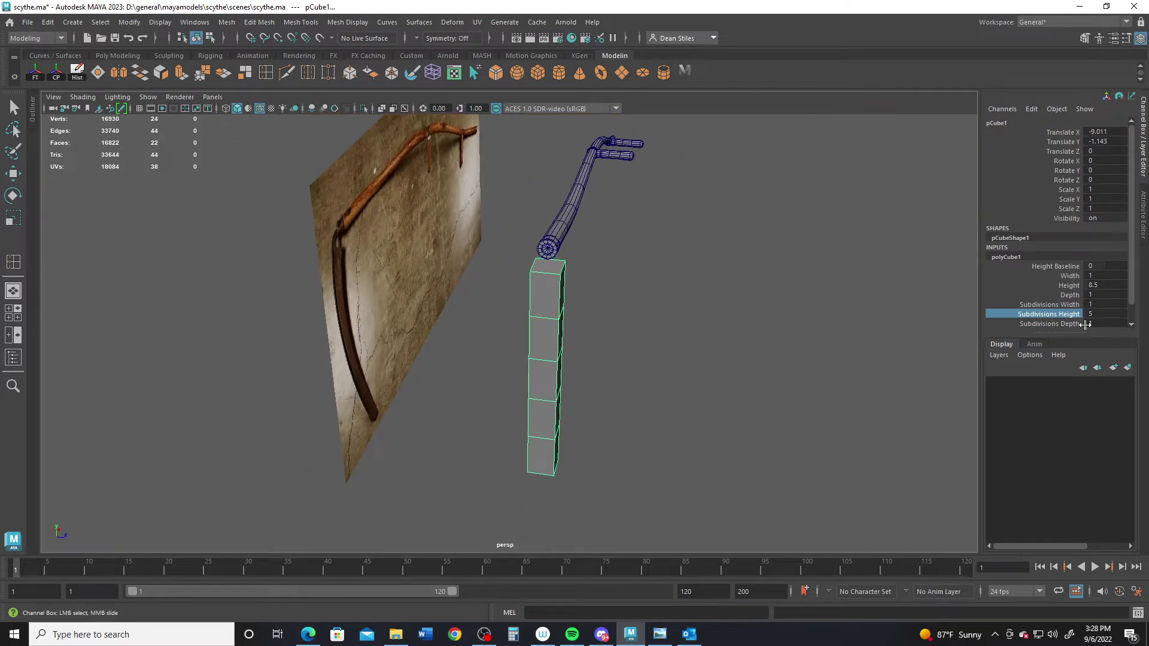
Thin the blade block by setting its depth to 0.15
key(w)
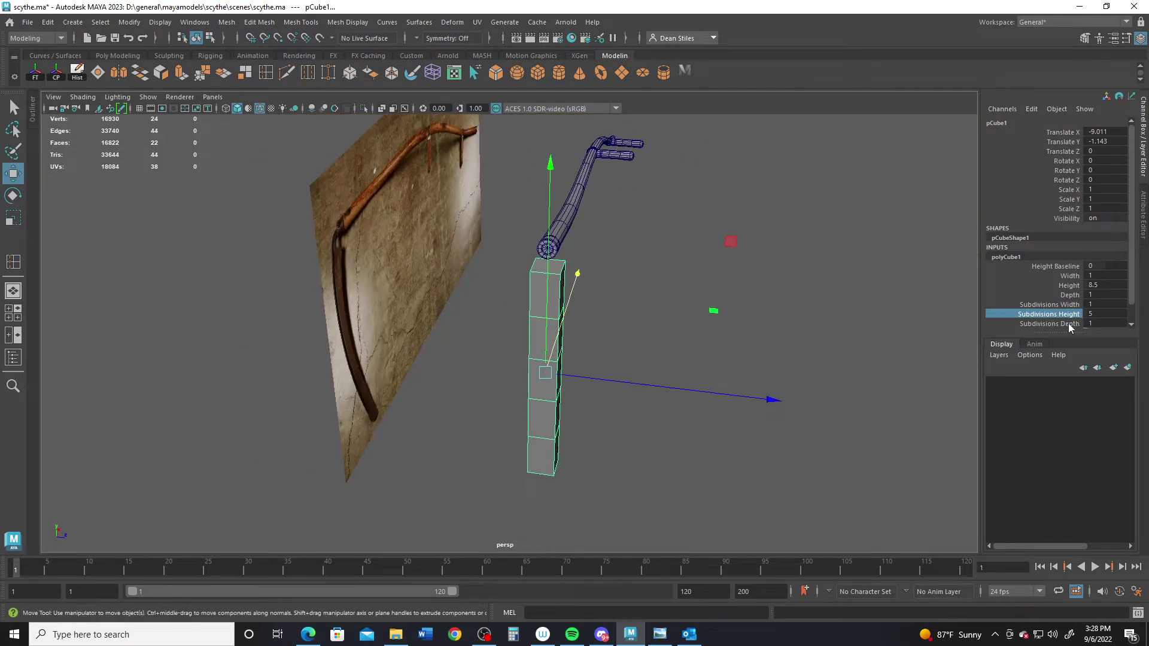
click(1068, 324)
click(1071, 299)
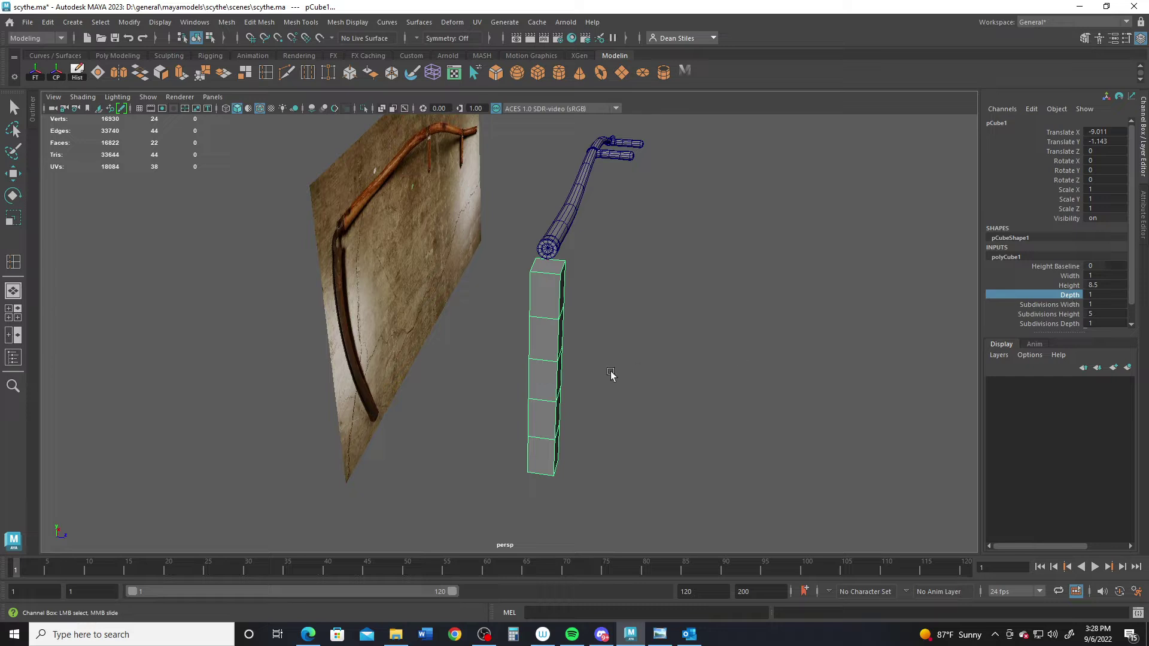
middle_drag(610, 374, 606, 370)
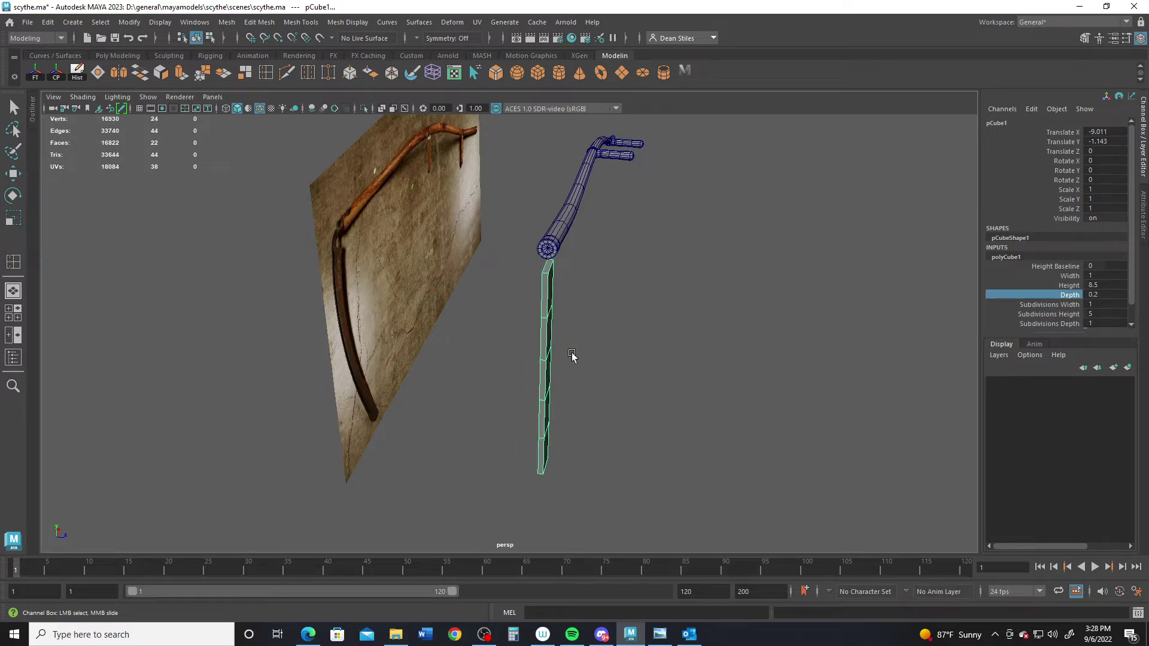
alt+drag(572, 355, 631, 354)
double_click(1102, 296)
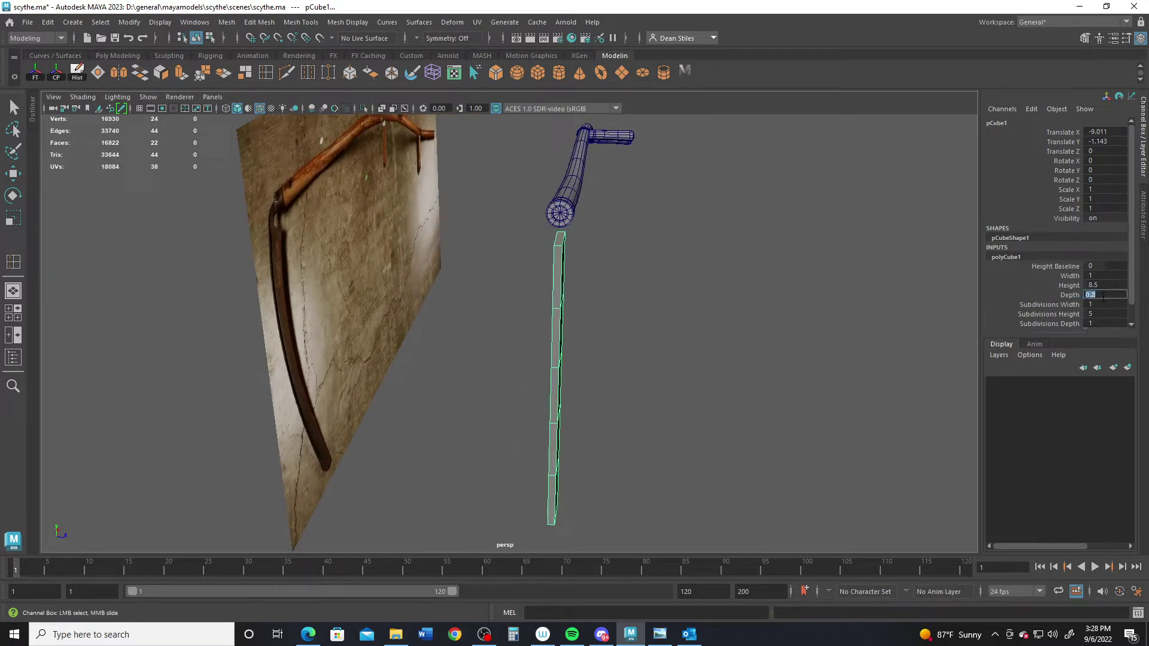
text(.15)
key(Return)
Set the blade block's depth subdivisions to 2
alt+drag(622, 397, 507, 344)
double_click(1107, 323)
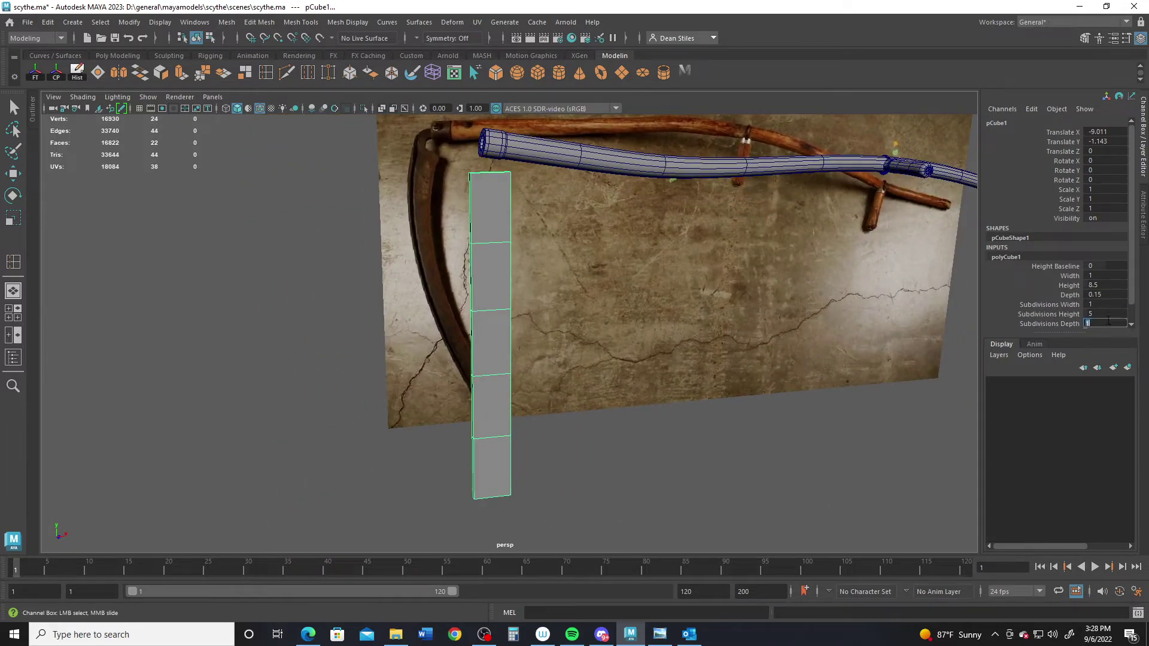
text(2)
key(Return)
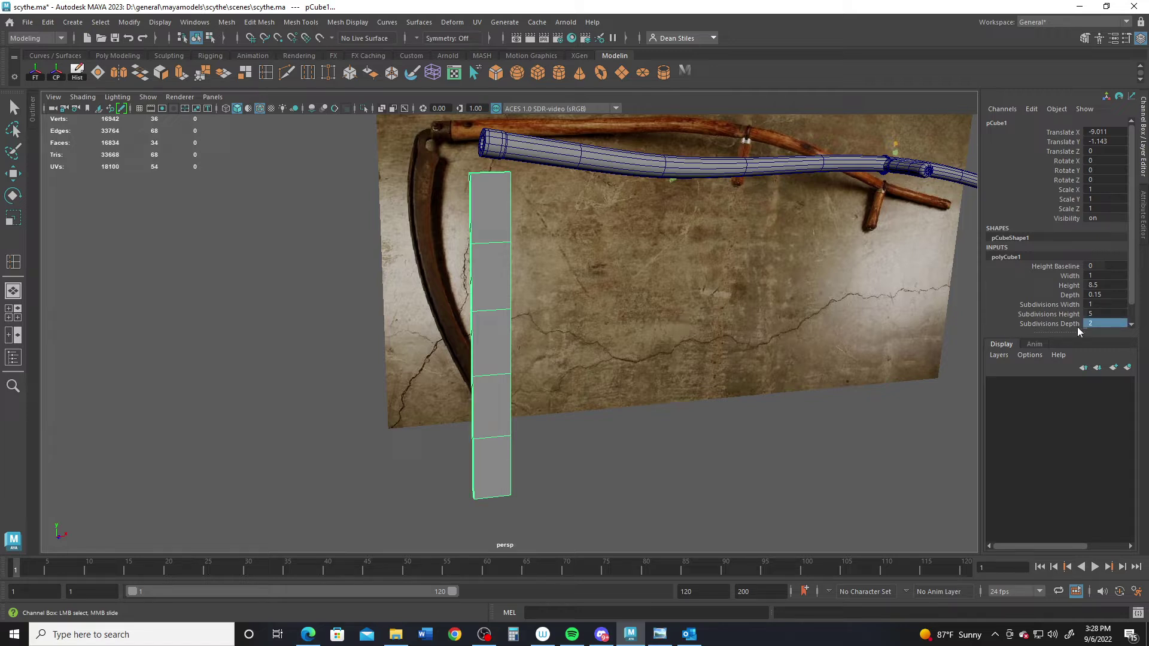
Set the blade block's width subdivisions to 2, keeping a single depth subdivision
double_click(1104, 304)
text(2)
key(Return)
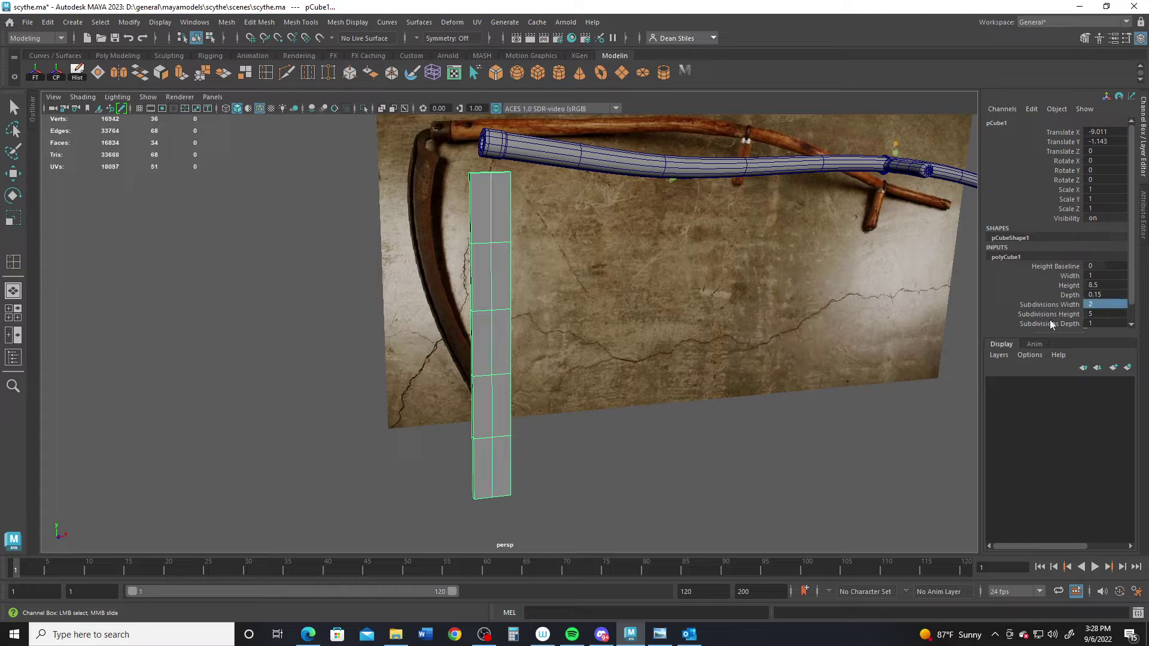
alt+drag(433, 281, 403, 282)
In the front view, move the blade block's lowest vertex row onto the reference blade's tip and scale it narrower in X
key(space)
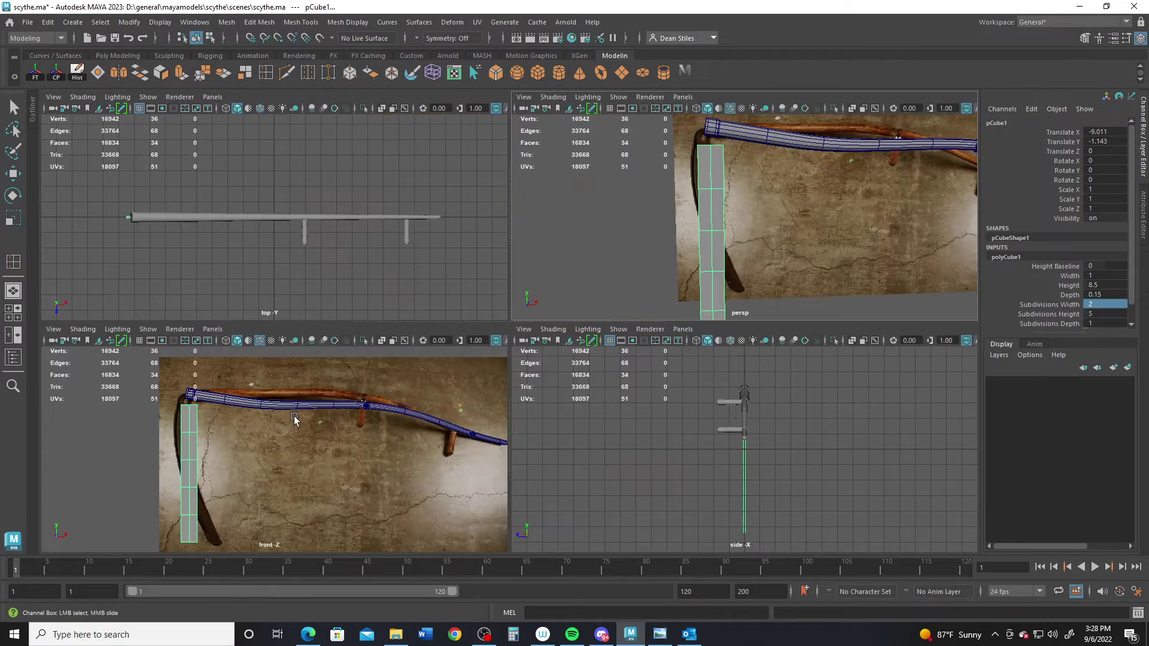
key(space)
alt+right_drag(285, 432, 411, 388)
right_drag(401, 319, 366, 323)
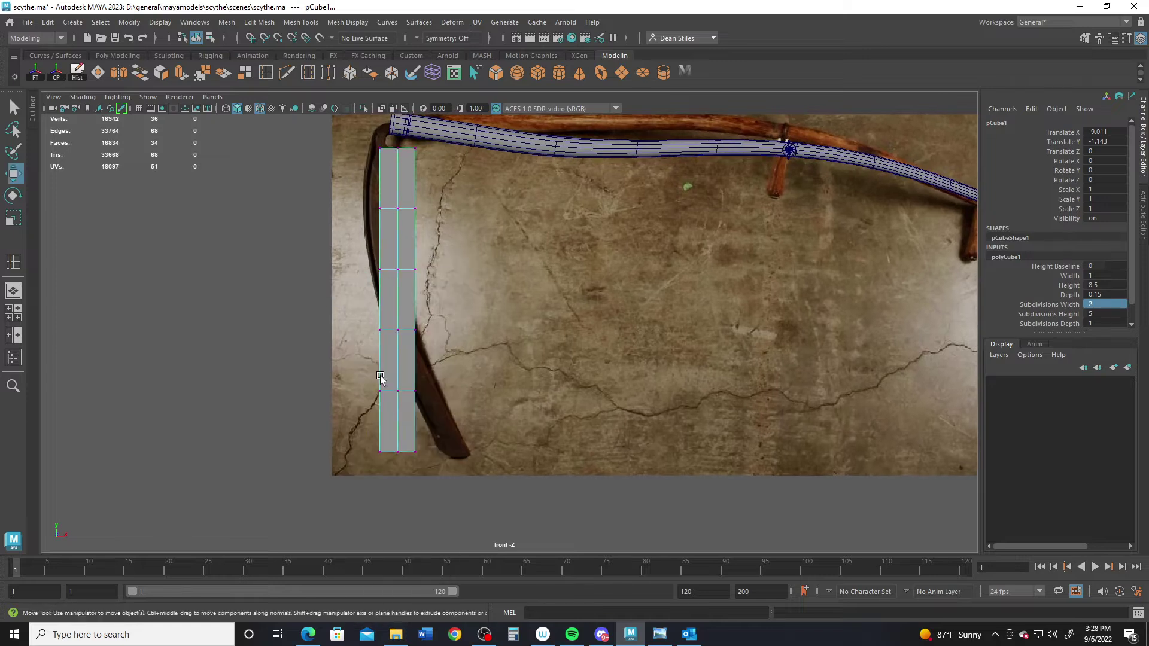
drag(347, 420, 541, 462)
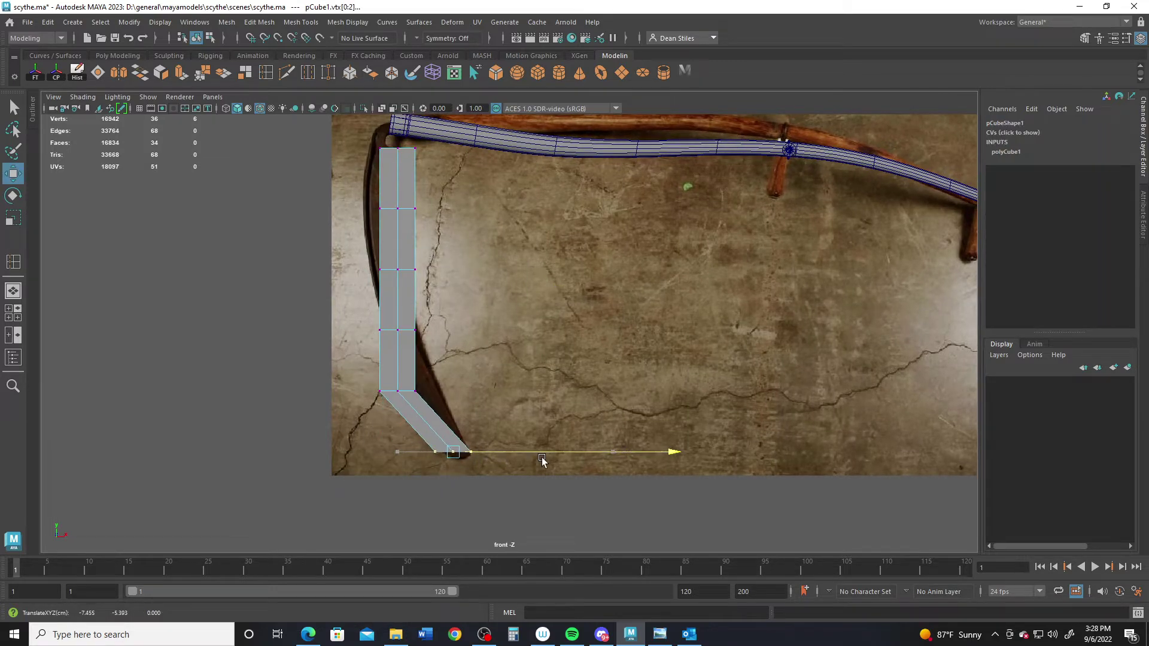
key(e)
key(r)
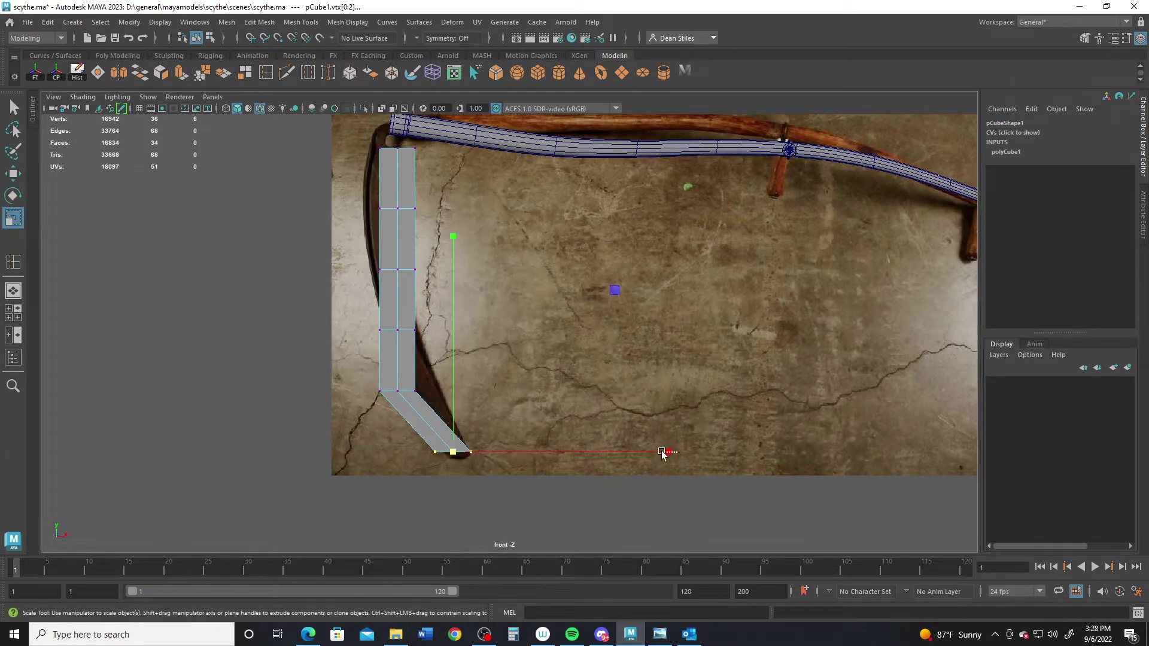
drag(667, 453, 581, 454)
Move the second vertex row from the tip along X so it sits on the reference blade
alt+right_drag(360, 355, 466, 466)
drag(307, 385, 416, 434)
key(w)
drag(483, 406, 513, 408)
Move the fourth and fifth vertex rows from the tip outward in X to follow the reference blade's curve
alt+middle_drag(466, 289, 571, 495)
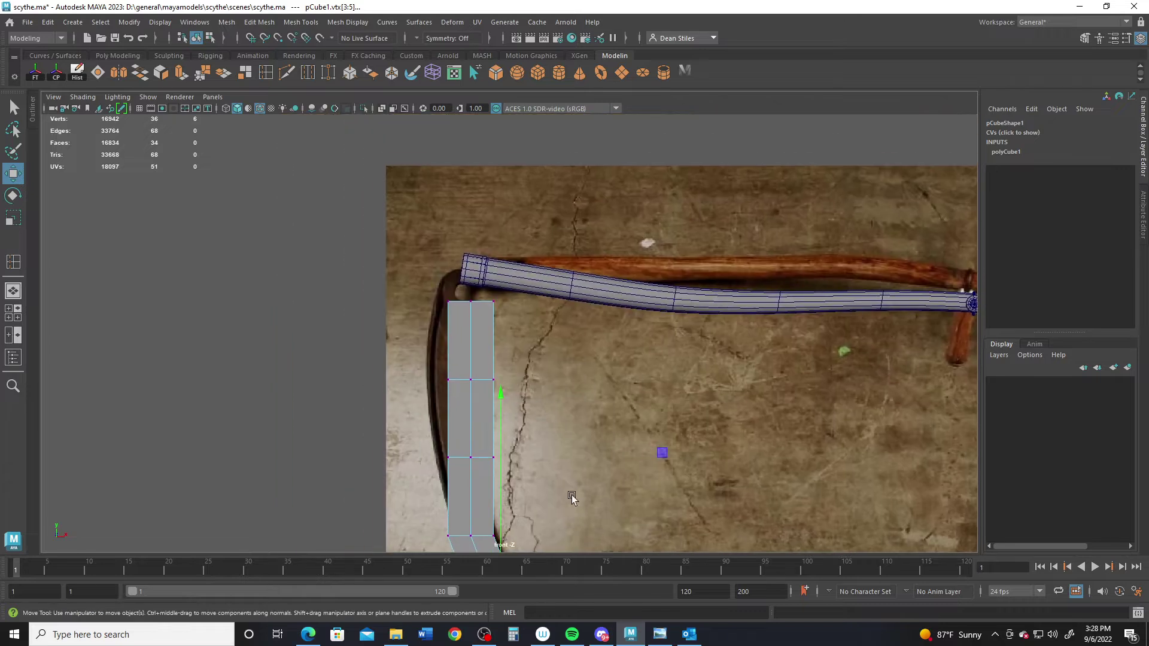
drag(418, 425, 507, 470)
drag(584, 458, 567, 456)
drag(409, 357, 515, 399)
drag(595, 380, 575, 379)
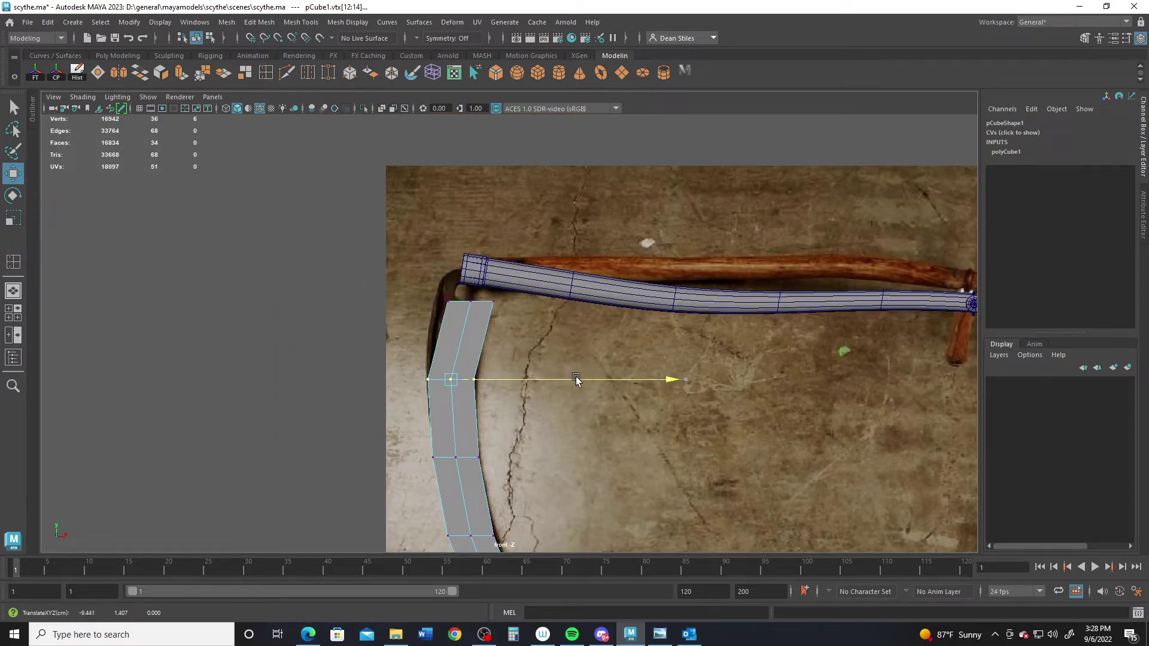
Shift the blade's uppermost vertex row and the third row from the tip along X onto the reference blade
drag(398, 298, 561, 306)
alt+middle_drag(529, 438, 482, 244)
drag(378, 326, 533, 342)
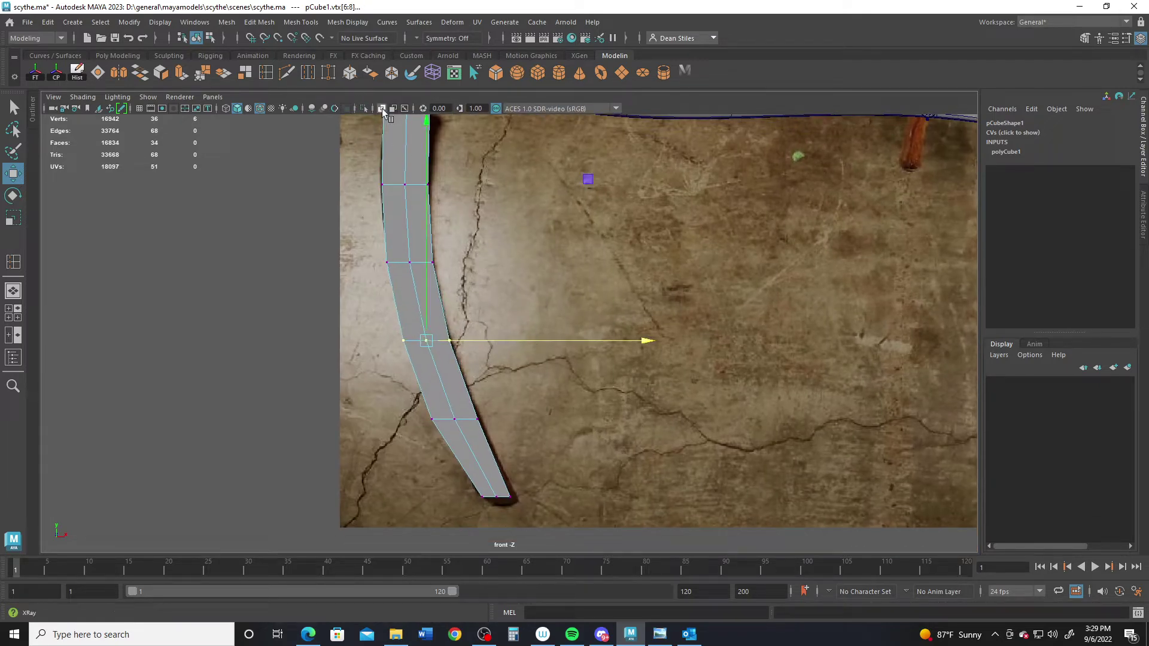
Turn on X-Ray display and pull the outer-edge vertices of the second row from the tip inward to the reference outline
click(382, 109)
alt+right_drag(341, 376, 386, 426)
drag(388, 405, 430, 466)
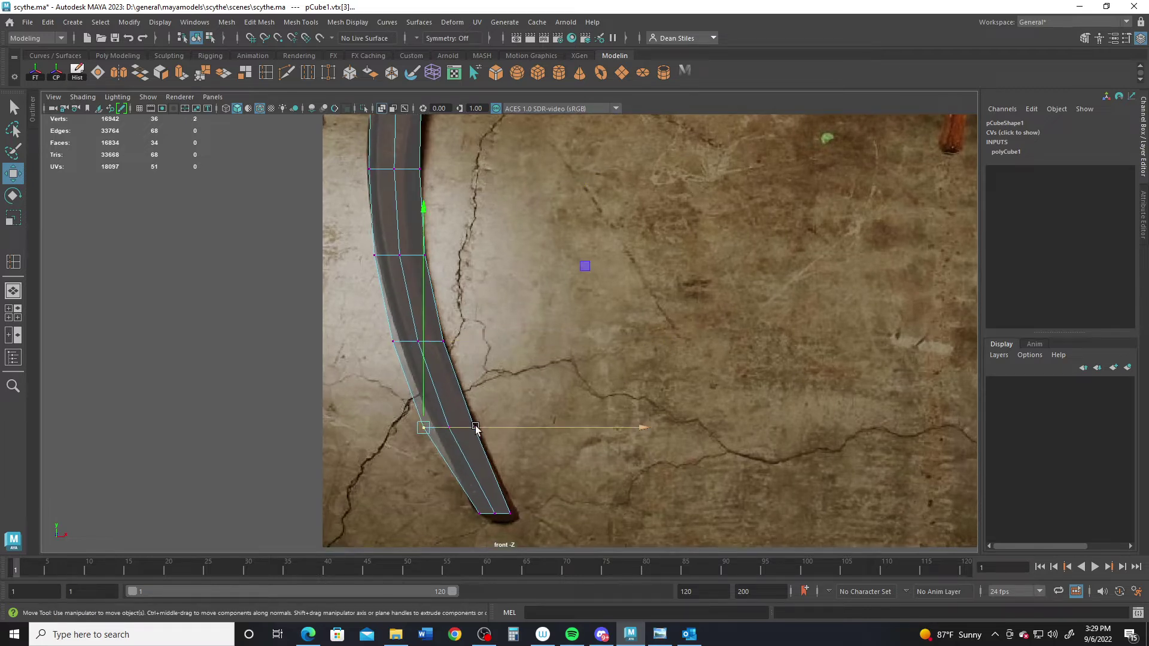
drag(476, 428, 486, 429)
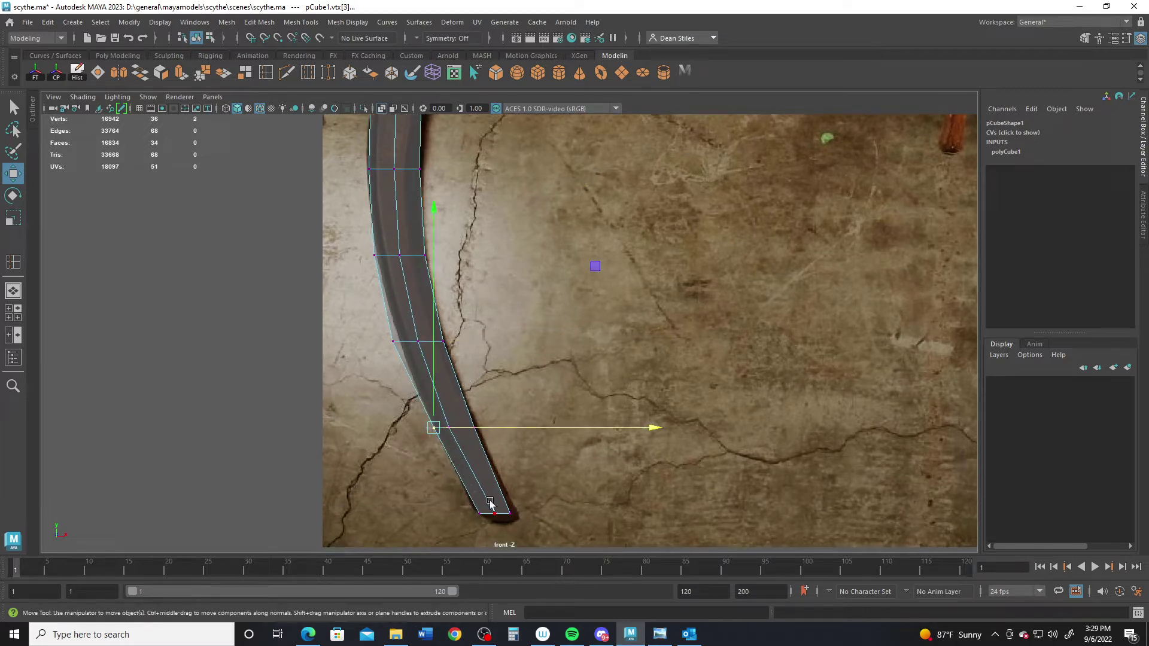
Lower the middle vertices at the blade's tip to give its end a pointed outline matching the reference
click(494, 515)
drag(496, 384, 500, 396)
drag(535, 521, 538, 514)
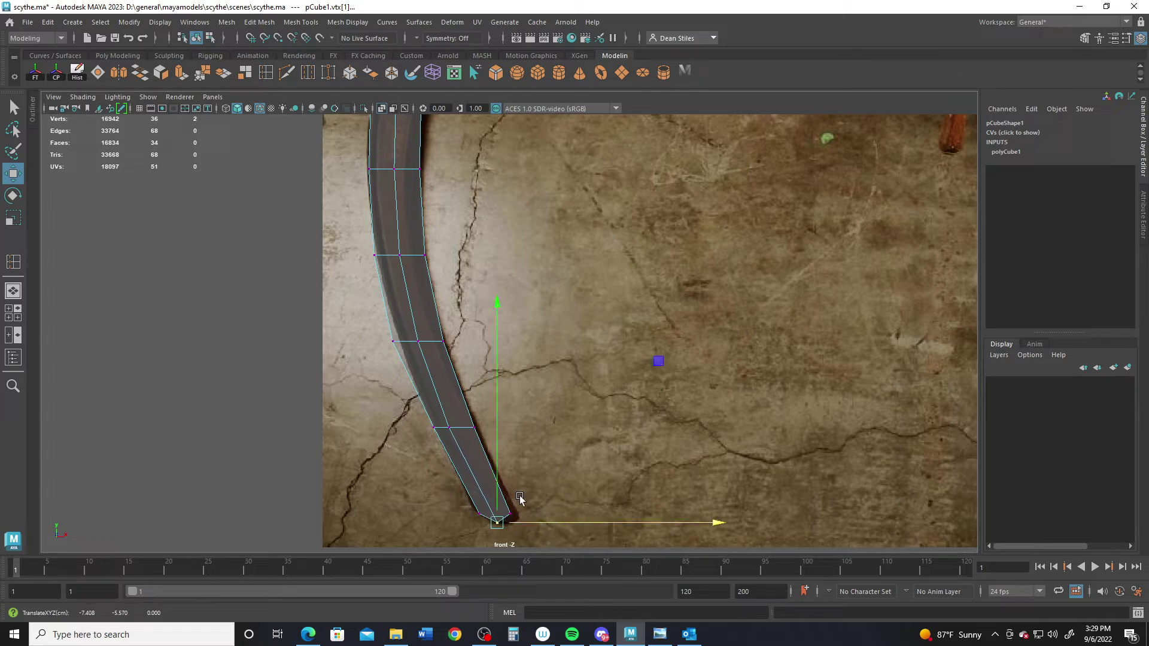
click(510, 514)
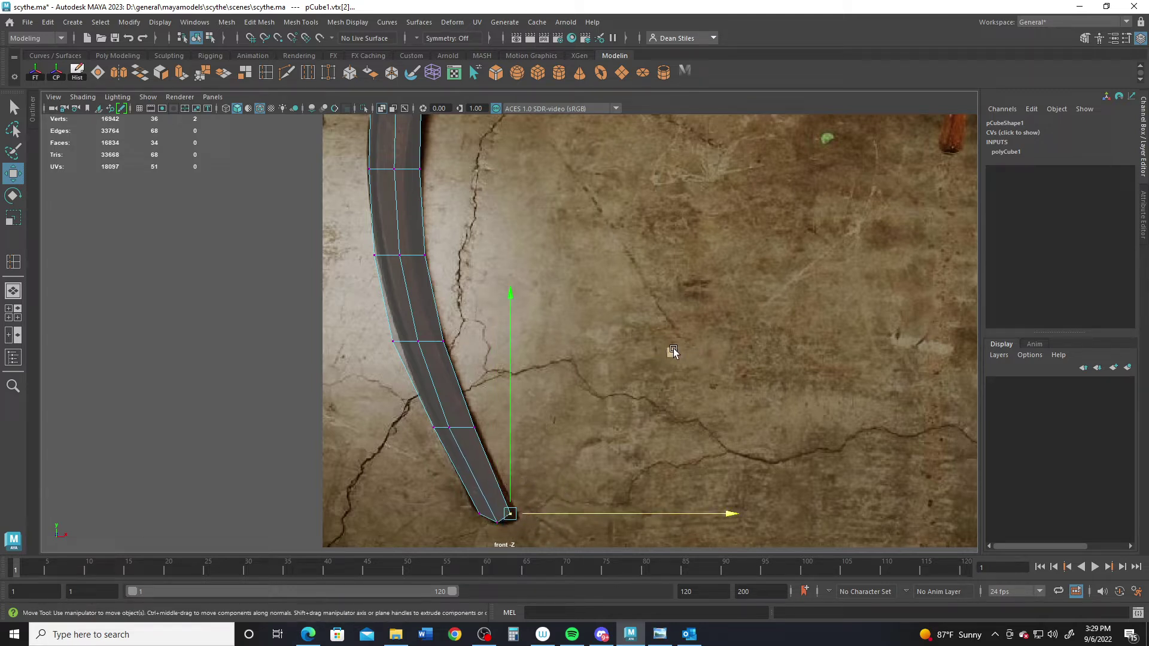
Nudge the outer-edge vertices of the third row from the tip inward along X to the reference outline
alt+middle_drag(487, 311, 485, 371)
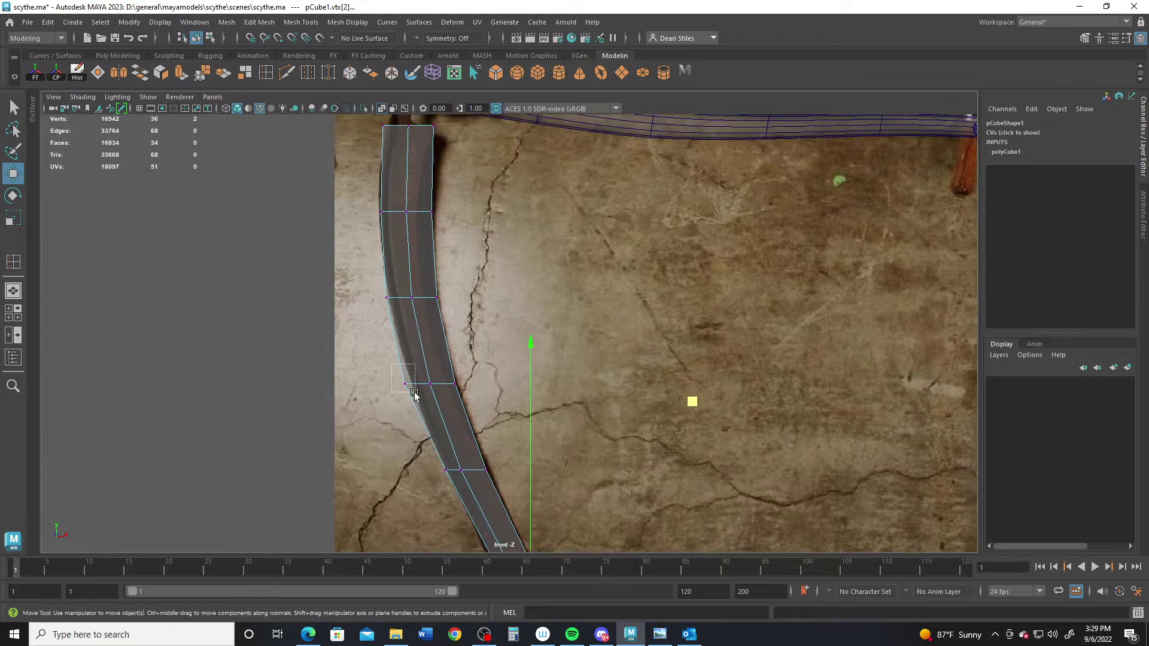
drag(414, 393, 486, 383)
alt+middle_drag(453, 328, 479, 466)
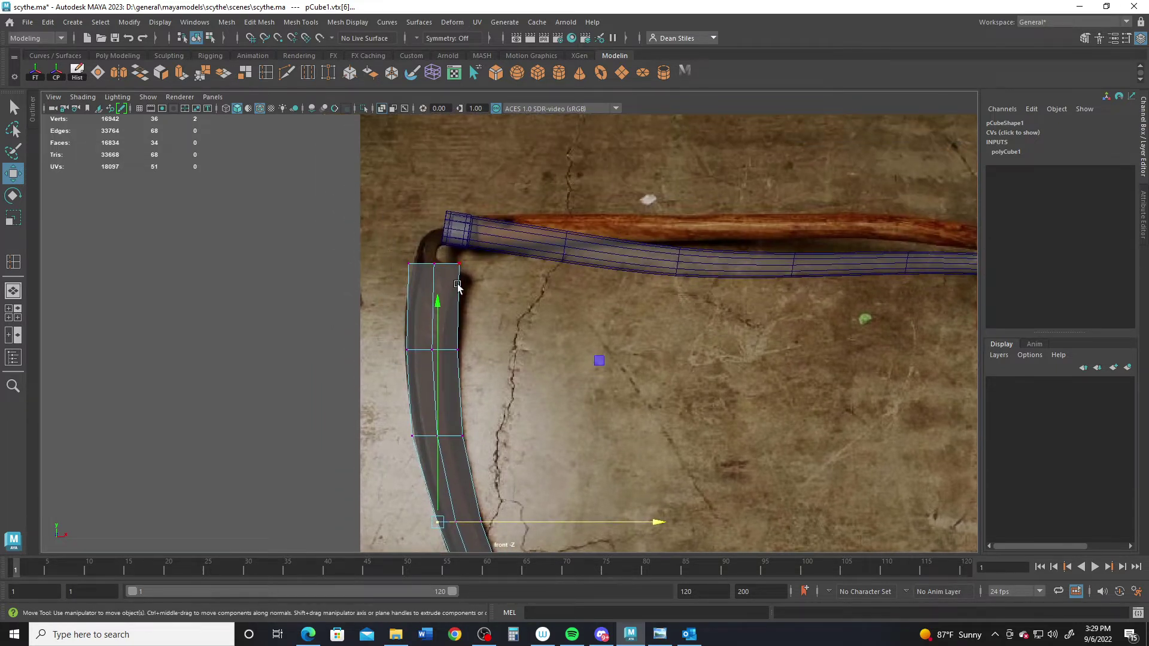
Turn on smooth mesh preview and extend the lowest vertex row down to the reference blade's tip
key(3)
alt+right_drag(477, 381, 434, 399)
alt+middle_drag(434, 400, 397, 274)
alt+right_drag(369, 294, 360, 421)
alt+middle_drag(361, 420, 359, 380)
alt+right_drag(359, 379, 383, 284)
drag(522, 482, 522, 481)
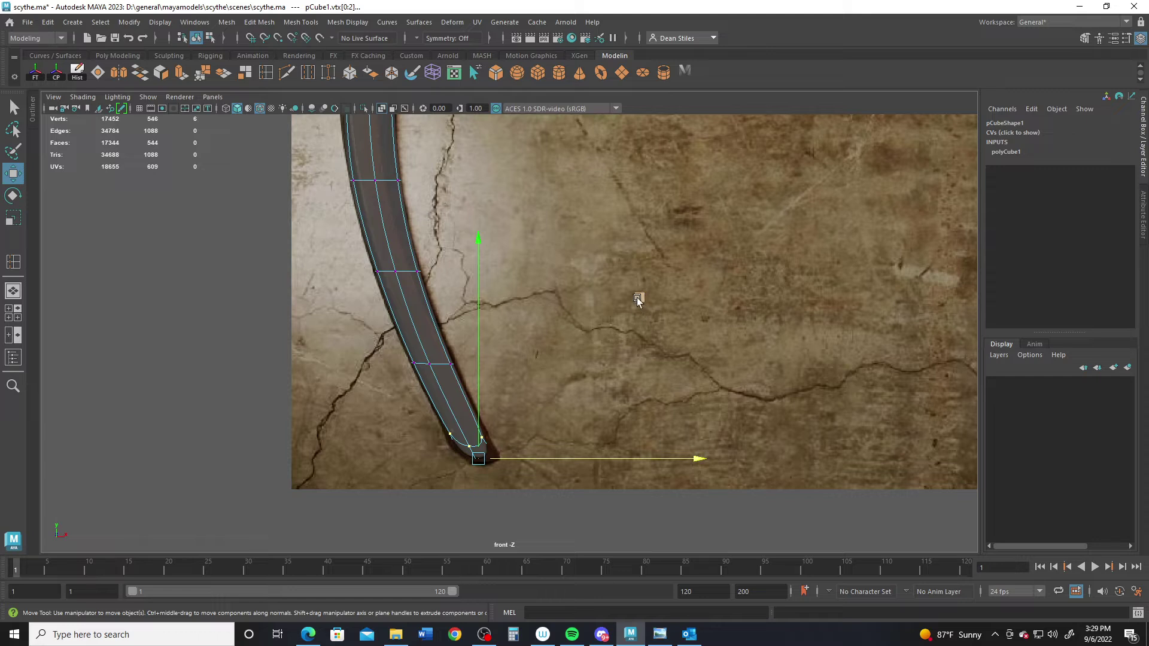
drag(638, 299, 642, 304)
Spread the two corner vertices of the blade's tip outward so the smoothed end fills the reference shape
drag(439, 420, 463, 457)
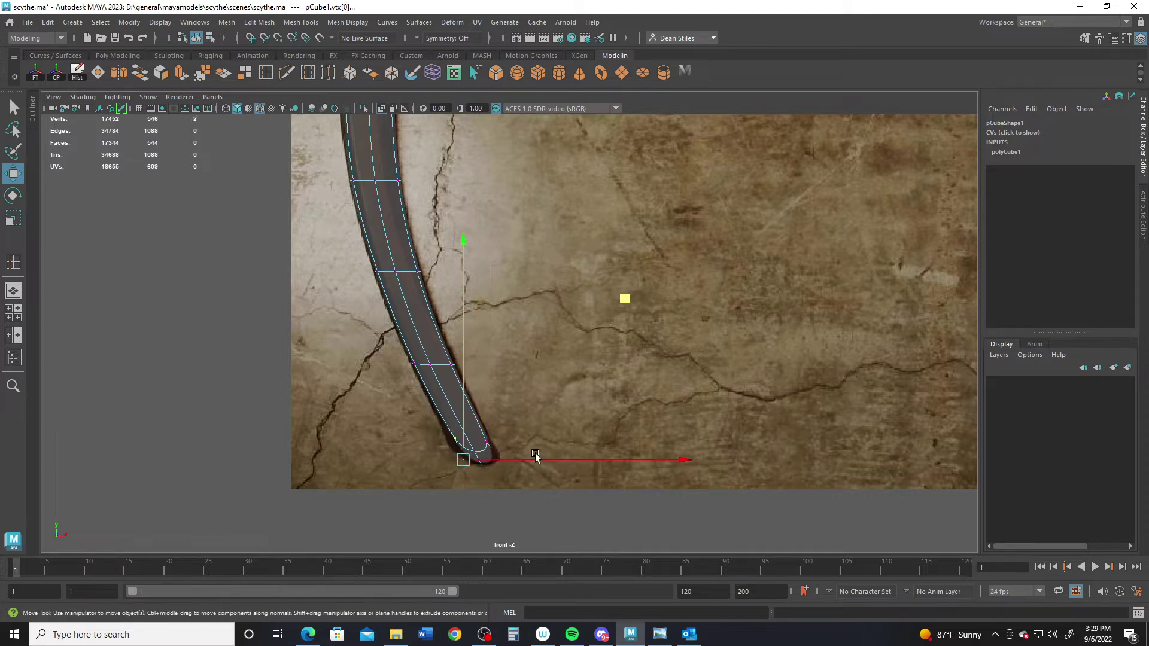
drag(609, 461, 596, 461)
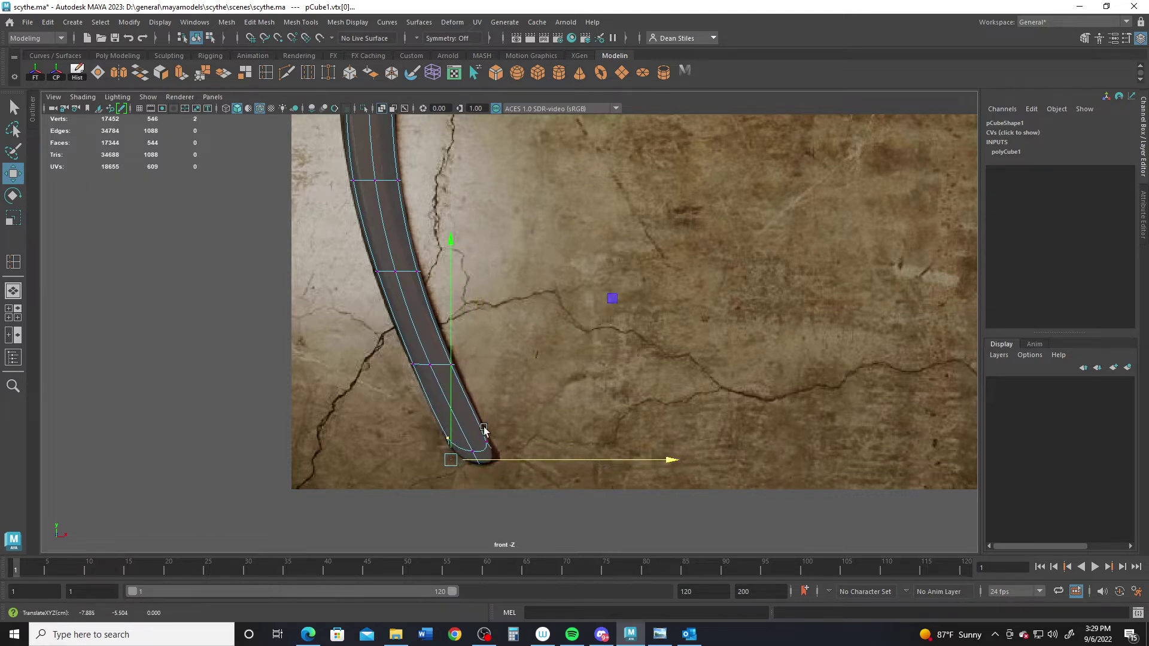
drag(480, 423, 541, 467)
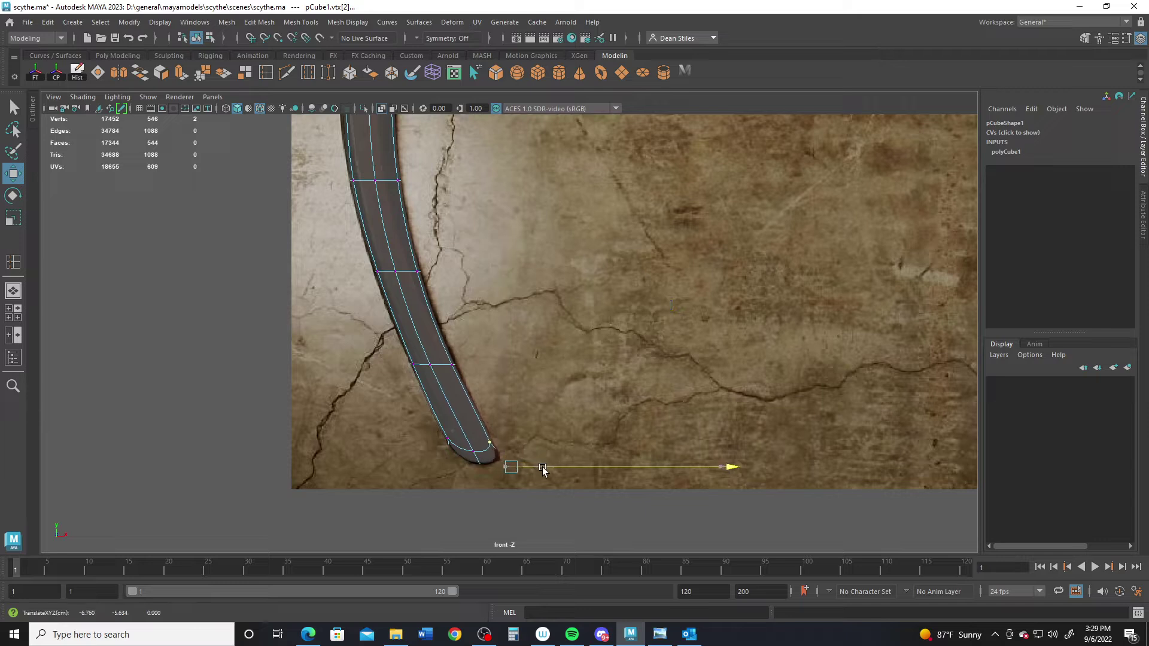
Realign the outer-edge vertices of the third row from the tip with the reference under smooth preview
alt+middle_drag(511, 361, 539, 521)
alt+middle_drag(484, 479, 470, 415)
drag(452, 443, 525, 458)
drag(376, 352, 394, 383)
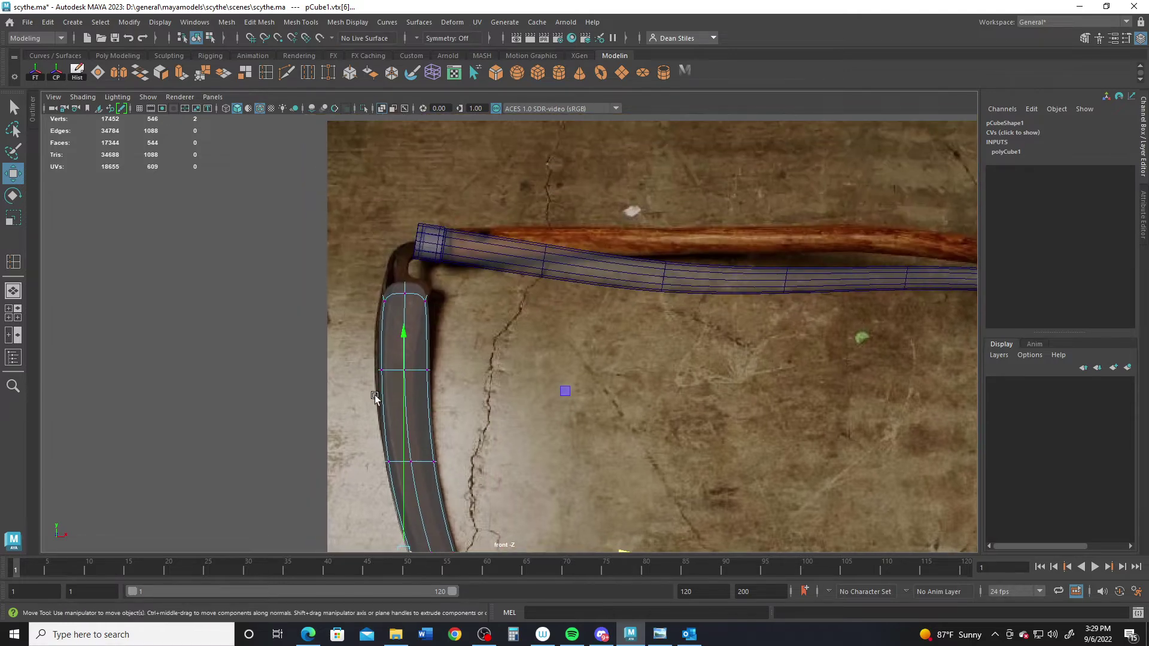
Insert an edge loop across the blade just below its upper end and check the shape in smooth preview
alt+right_drag(373, 395, 415, 436)
alt+middle_drag(426, 368, 409, 335)
alt+right_drag(381, 255, 417, 324)
alt+middle_drag(425, 288, 467, 405)
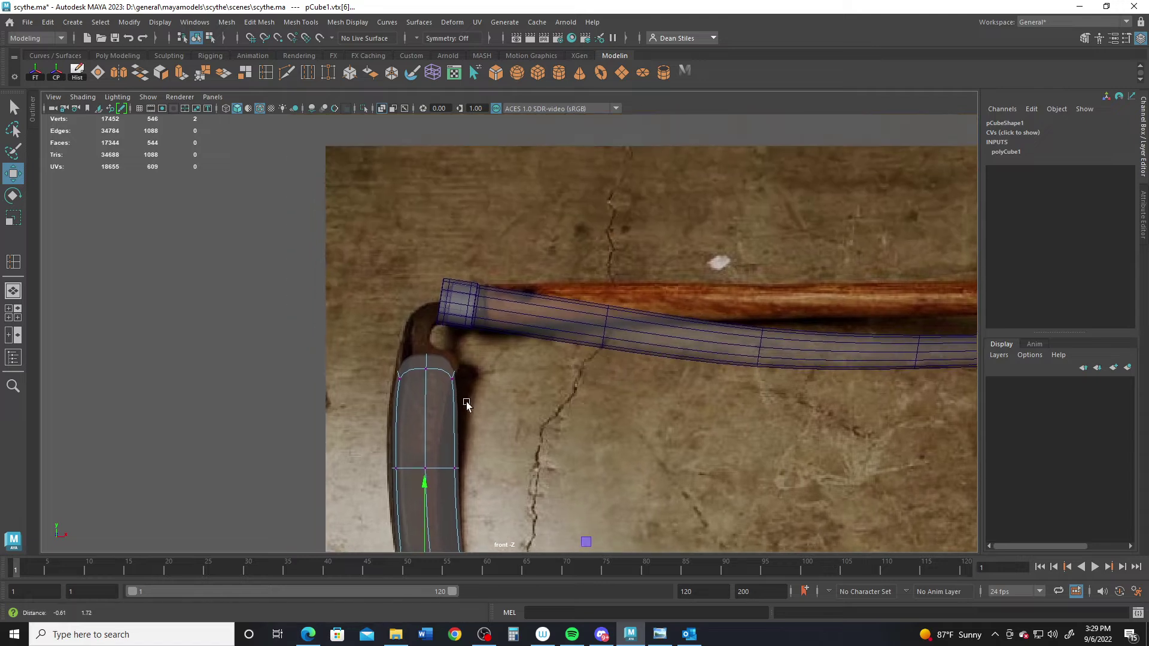
alt+right_drag(467, 405, 497, 444)
key(1)
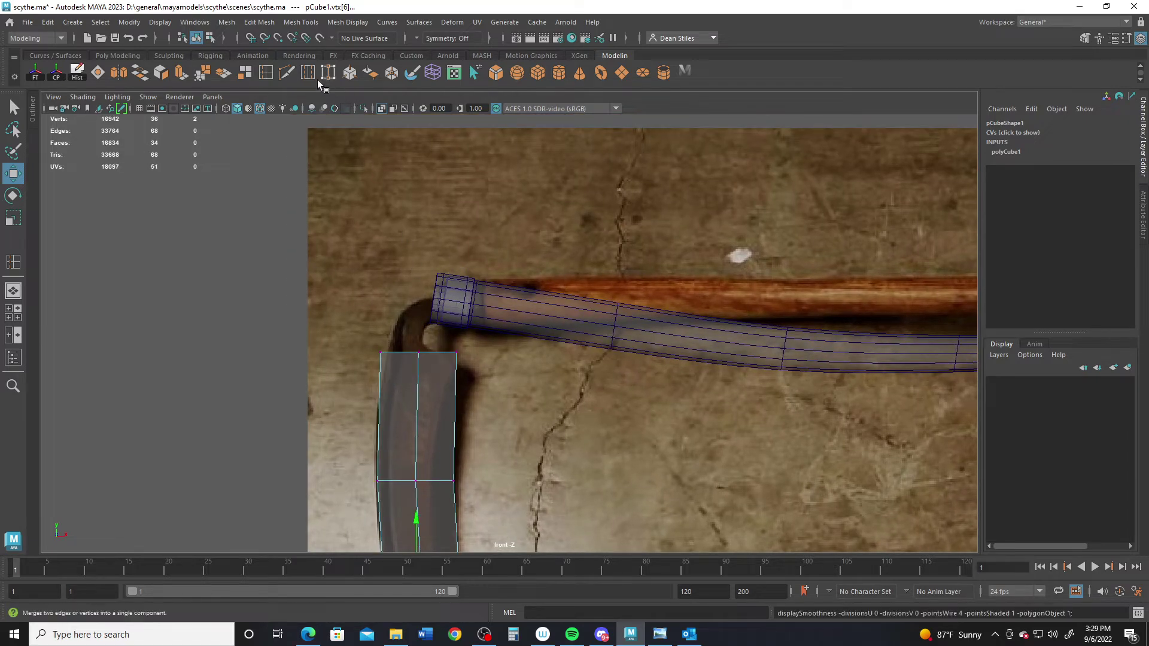
click(265, 73)
click(462, 370)
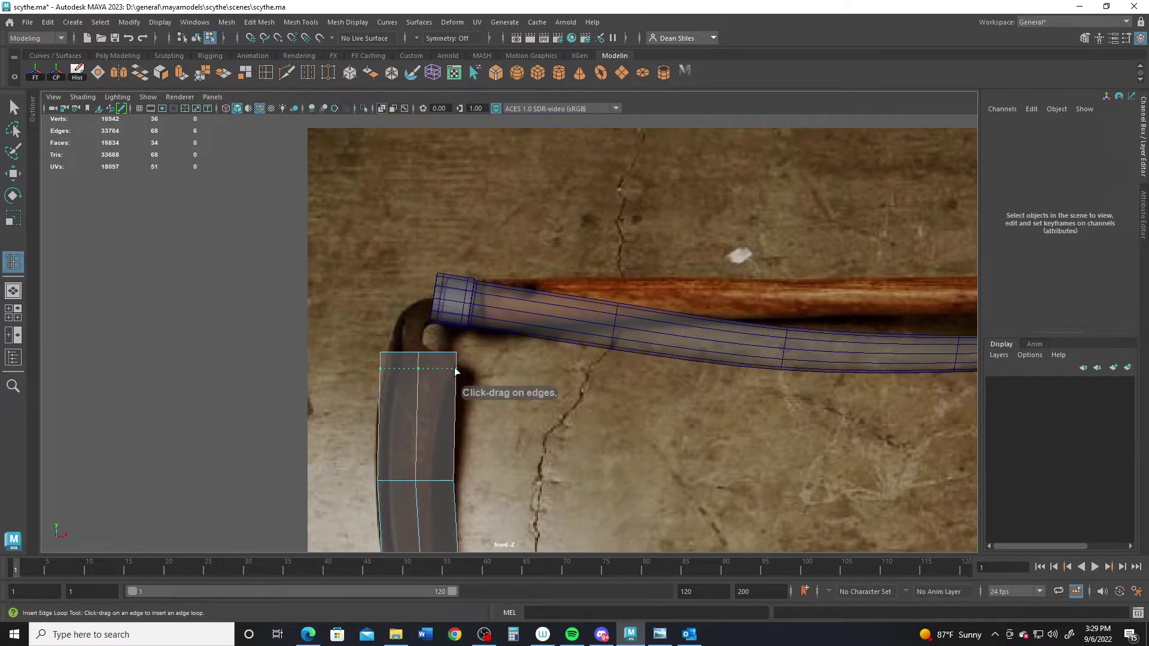
drag(457, 366, 457, 366)
key(q)
right_drag(426, 375, 520, 224)
key(3)
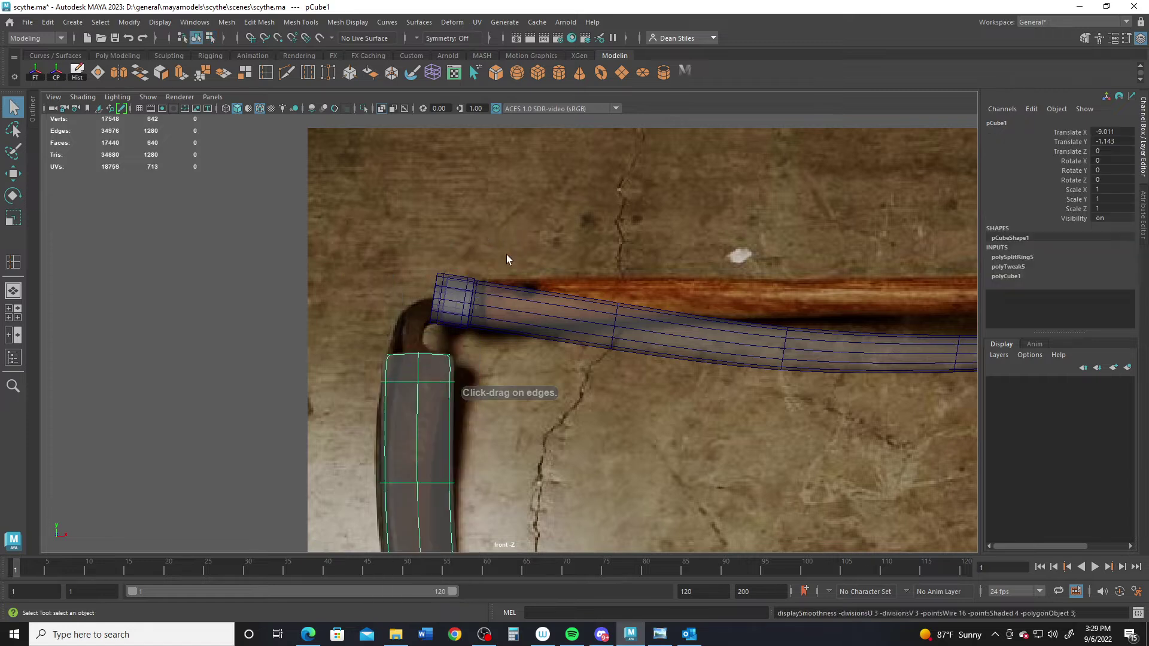
alt+middle_drag(441, 370, 399, 305)
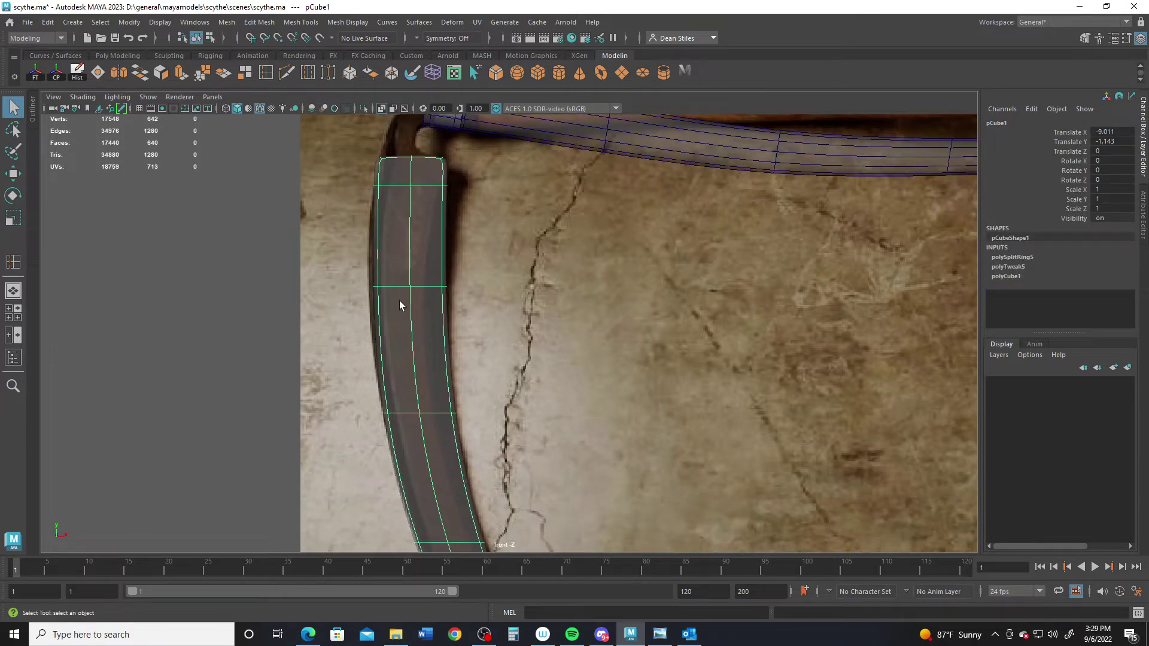
Slide the blade sideways off the reference to examine the photographed blade's outline, and undo the move
click(381, 109)
click(382, 109)
right_drag(429, 267, 487, 242)
key(w)
drag(626, 477, 559, 477)
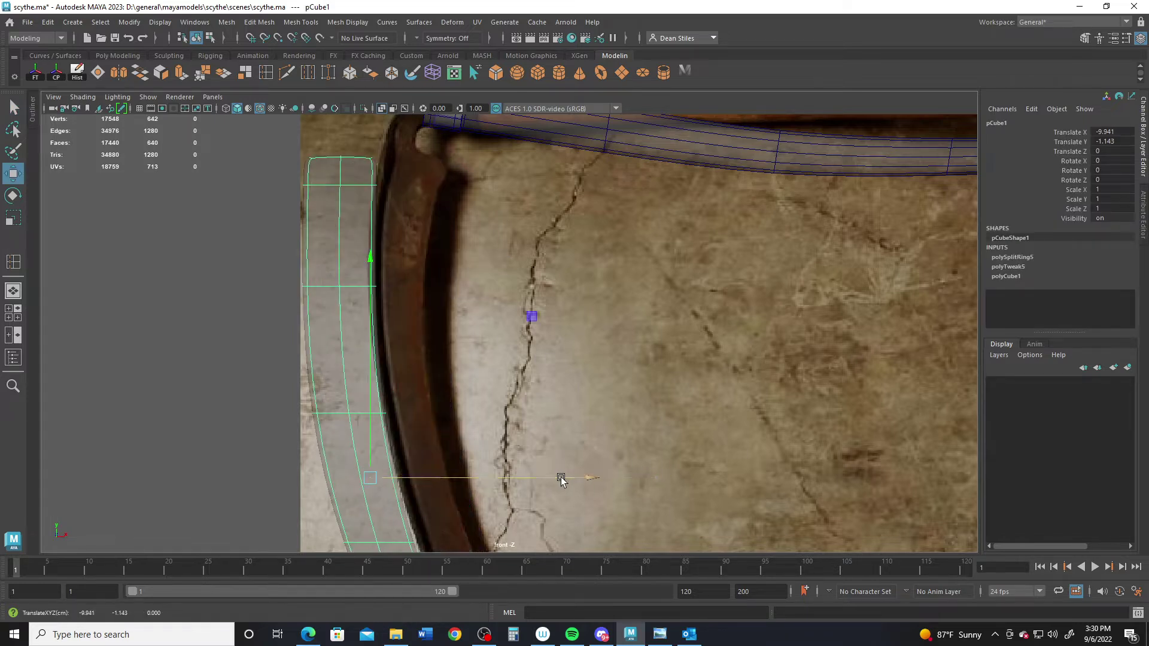
key(ctrl+z)
Narrow the blade at the fifth row from the tip by moving and scaling its middle and inner-edge vertices
right_drag(418, 312, 356, 264)
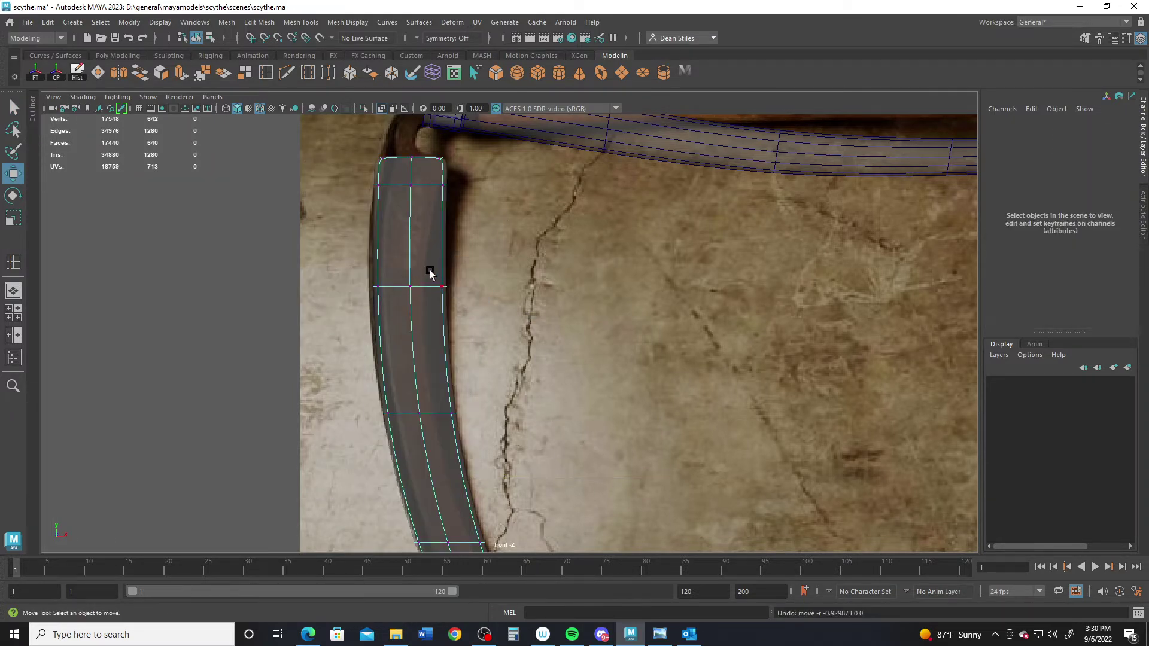
mouse_move(464, 308)
mouse_down()
mouse_move(406, 272)
mouse_move(460, 306)
mouse_up()
double_click(407, 275)
key(r)
drag(642, 285, 577, 284)
key(w)
Scale the middle and inner-edge vertices of the fourth row from the tip closer together in X
drag(411, 401, 434, 424)
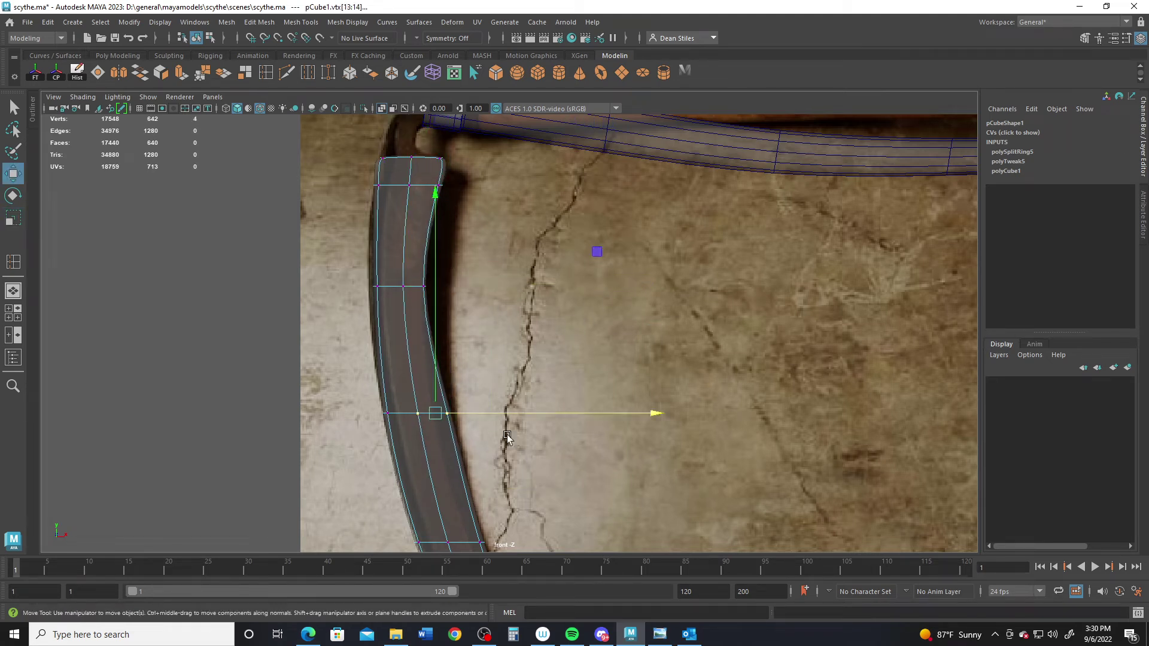
key(r)
drag(648, 414, 545, 417)
key(w)
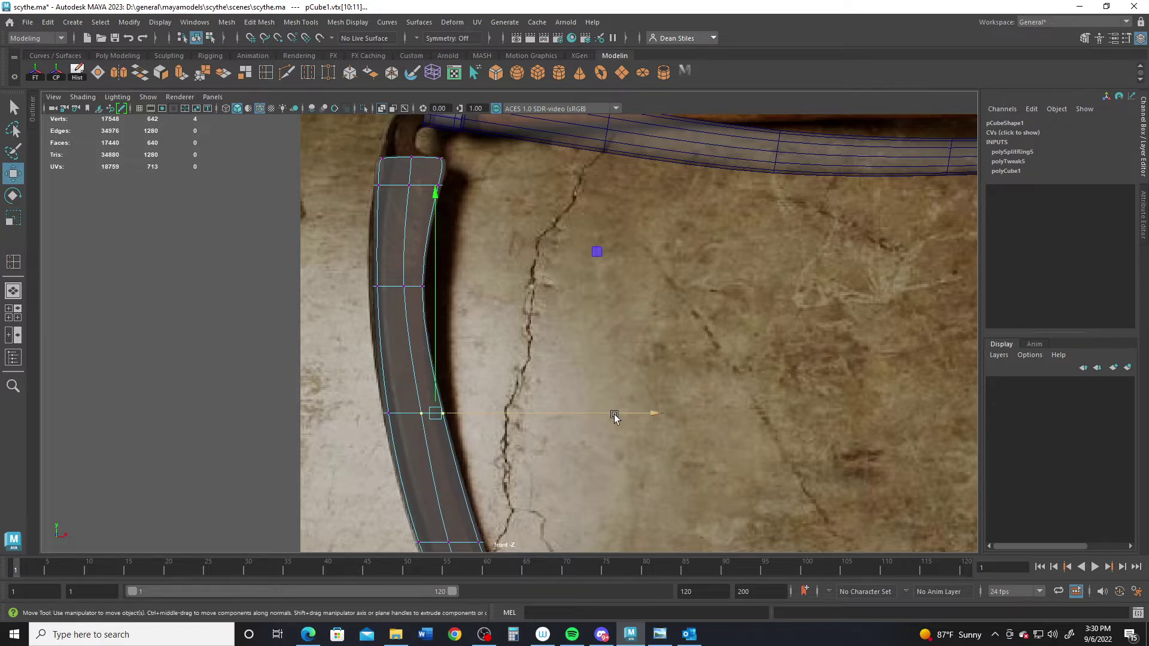
Scale the middle and inner-edge vertices of the third row from the tip closer together and shift them toward the outer edge
alt+middle_drag(453, 533, 393, 363)
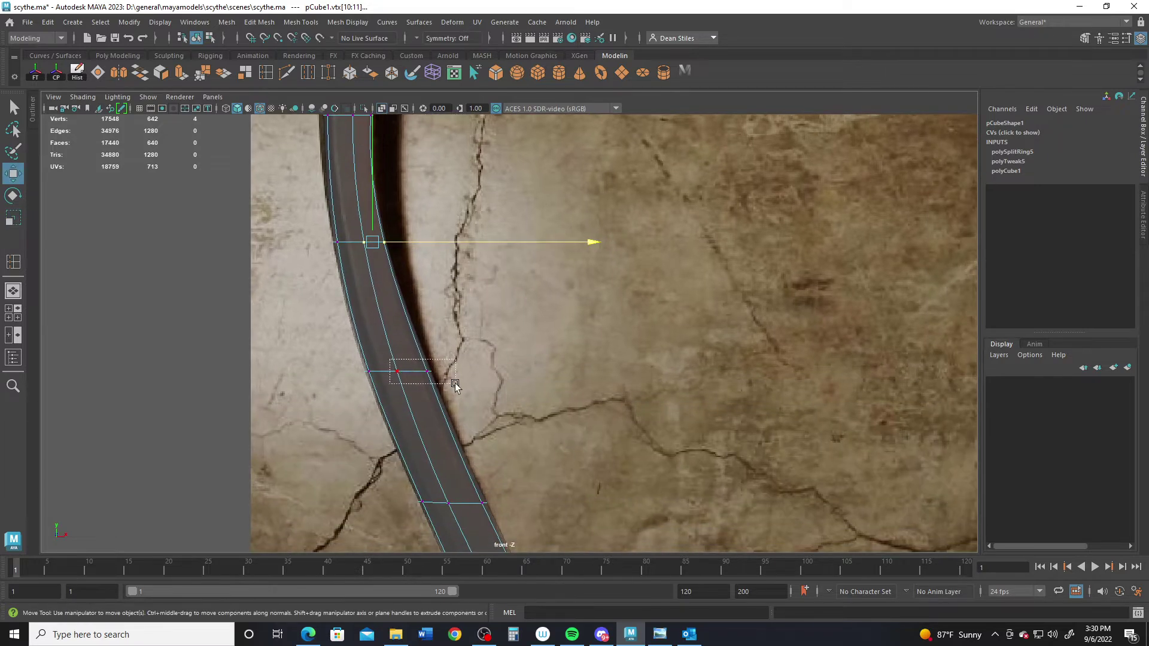
drag(456, 383, 456, 385)
key(r)
drag(634, 370, 586, 370)
key(w)
drag(588, 369, 580, 368)
alt+middle_drag(580, 368, 467, 252)
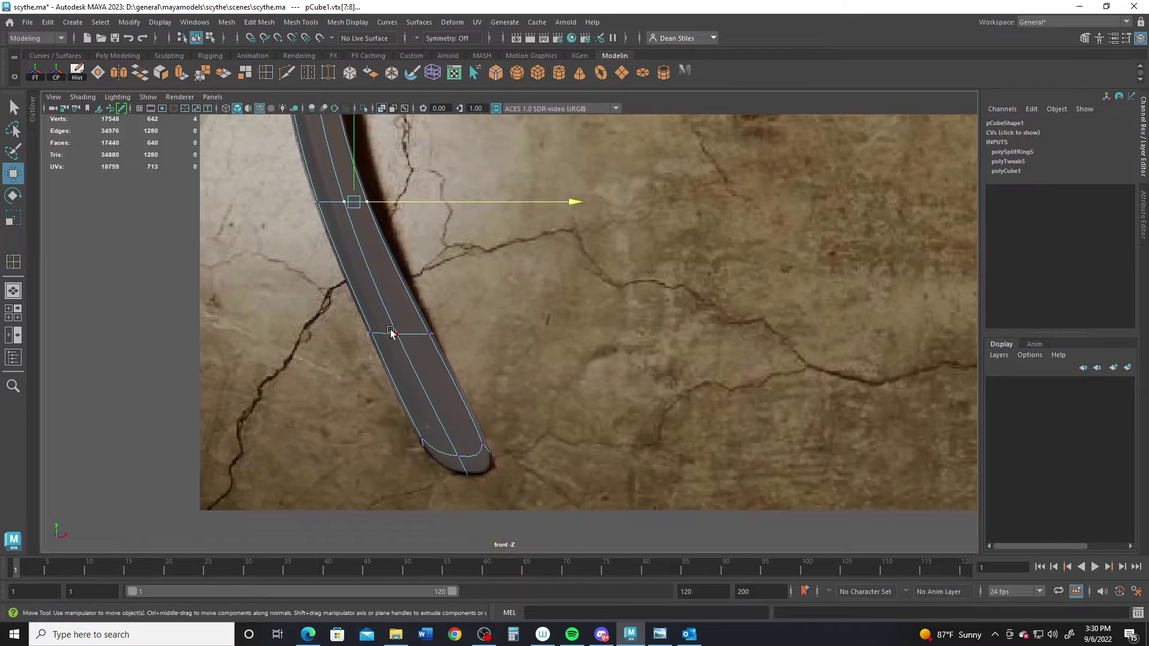
Move the inner-edge vertices of the second row from the tip inward along X to slim the blade there
drag(360, 315, 443, 347)
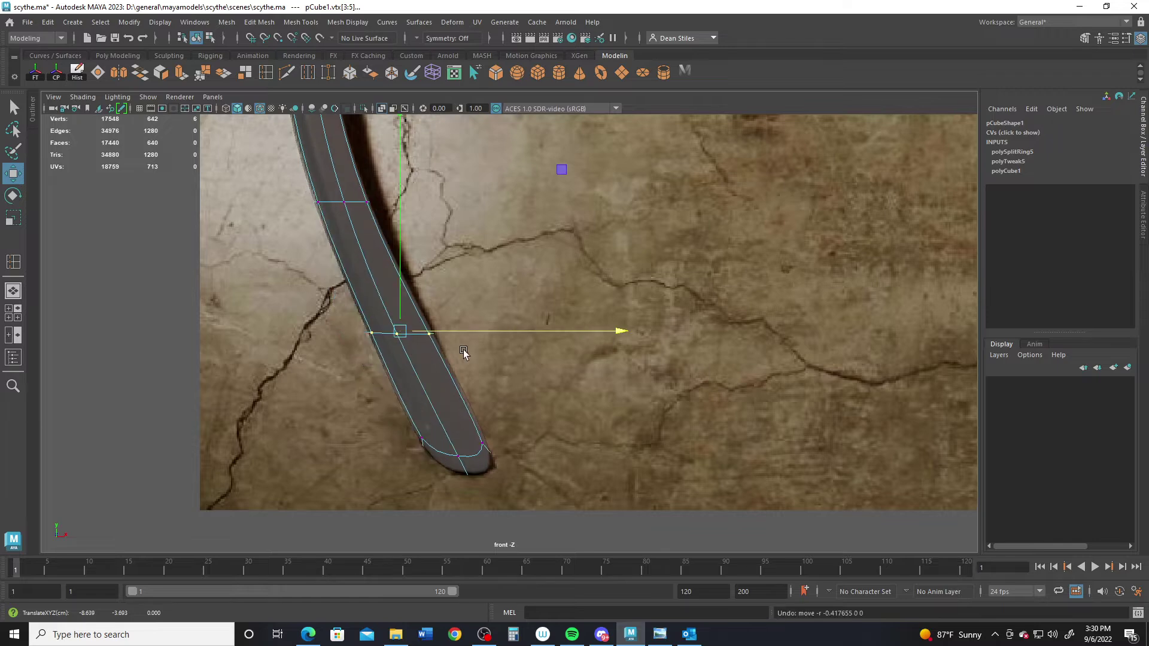
drag(418, 313, 444, 346)
drag(530, 332, 537, 335)
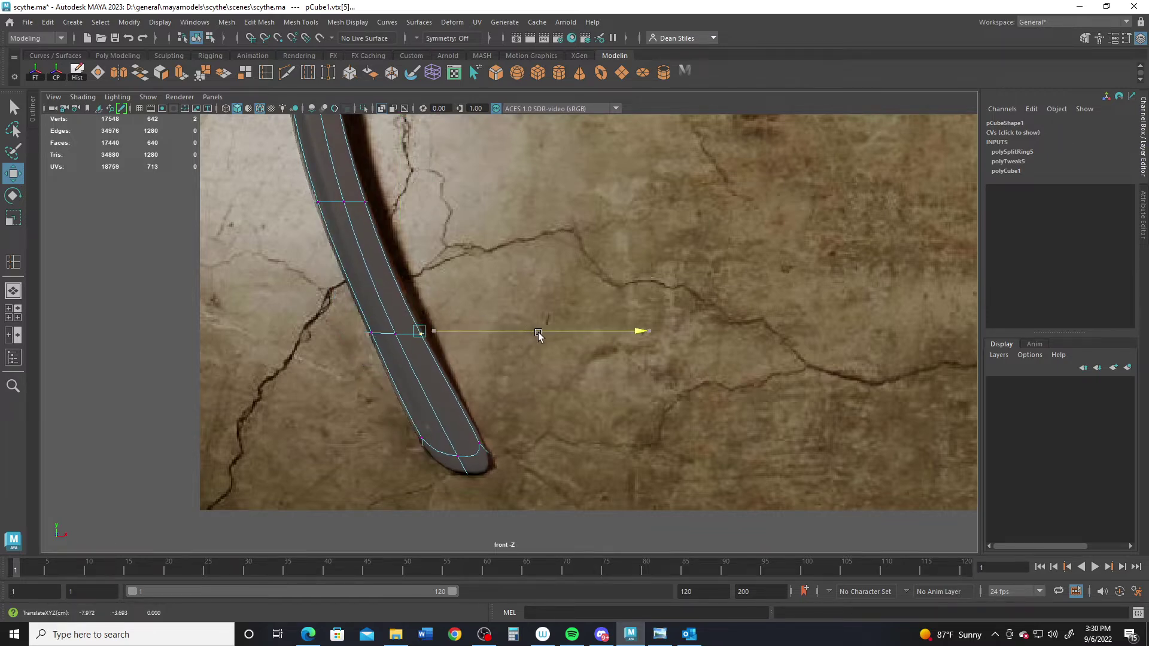
Pull the outer-edge vertices of the fifth row from the tip outward in X to match the reference blade's back edge
alt+middle_drag(417, 251, 451, 515)
alt+middle_drag(430, 313, 438, 487)
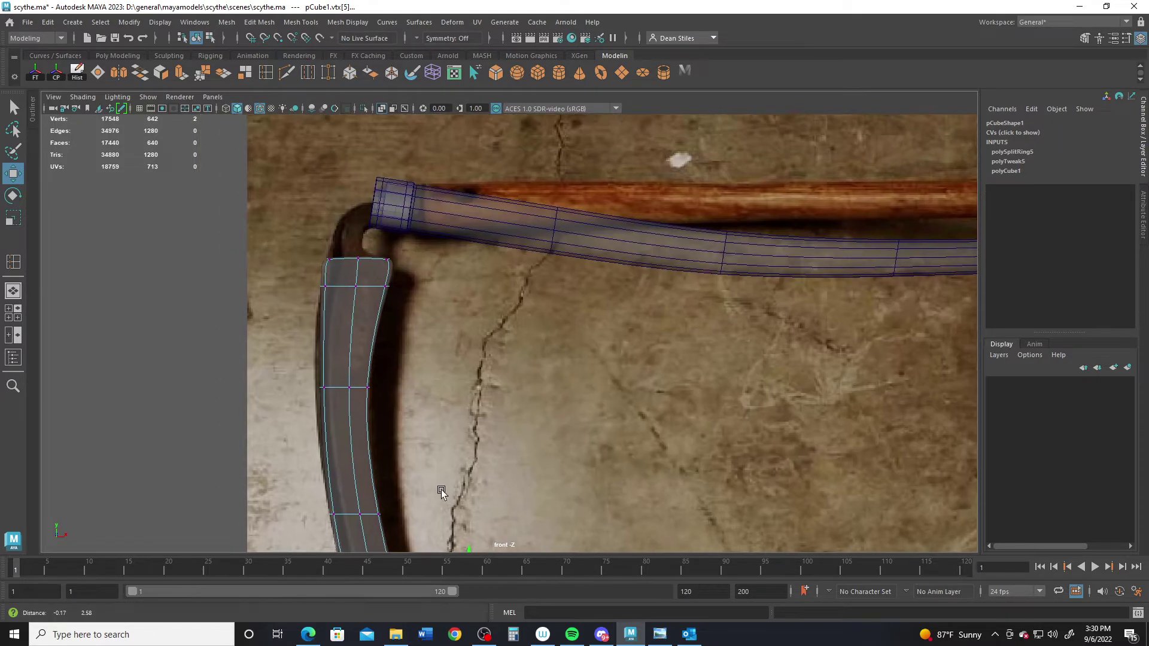
alt+middle_drag(418, 343, 465, 320)
scroll(368, 404, up, 1)
drag(326, 355, 352, 386)
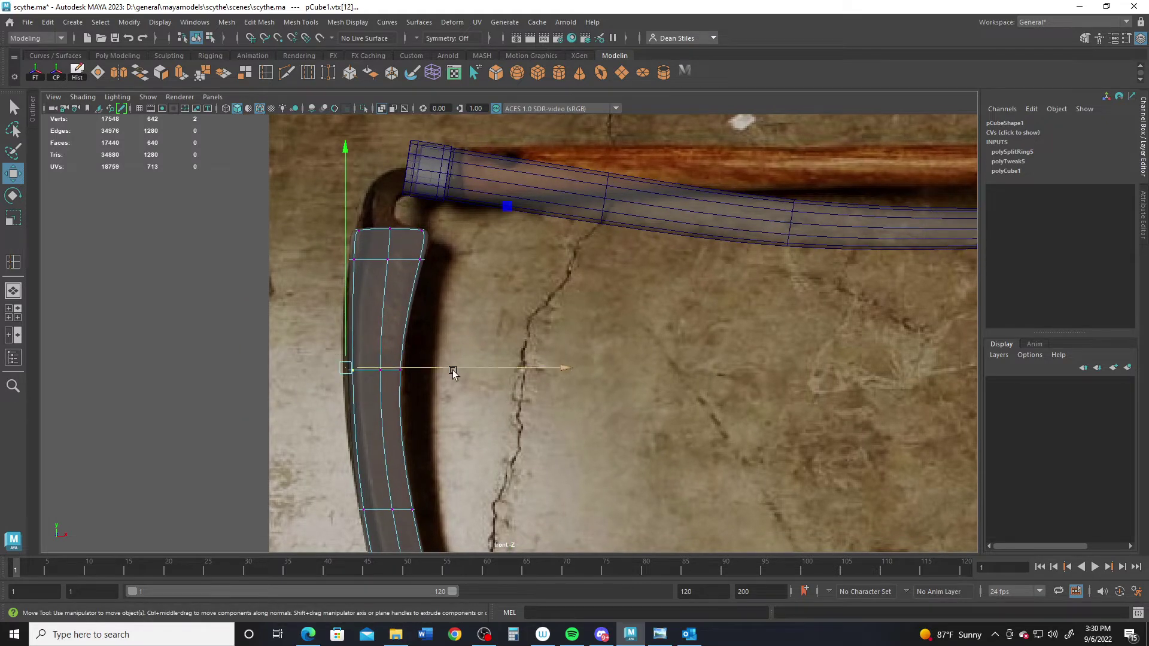
drag(469, 366, 460, 367)
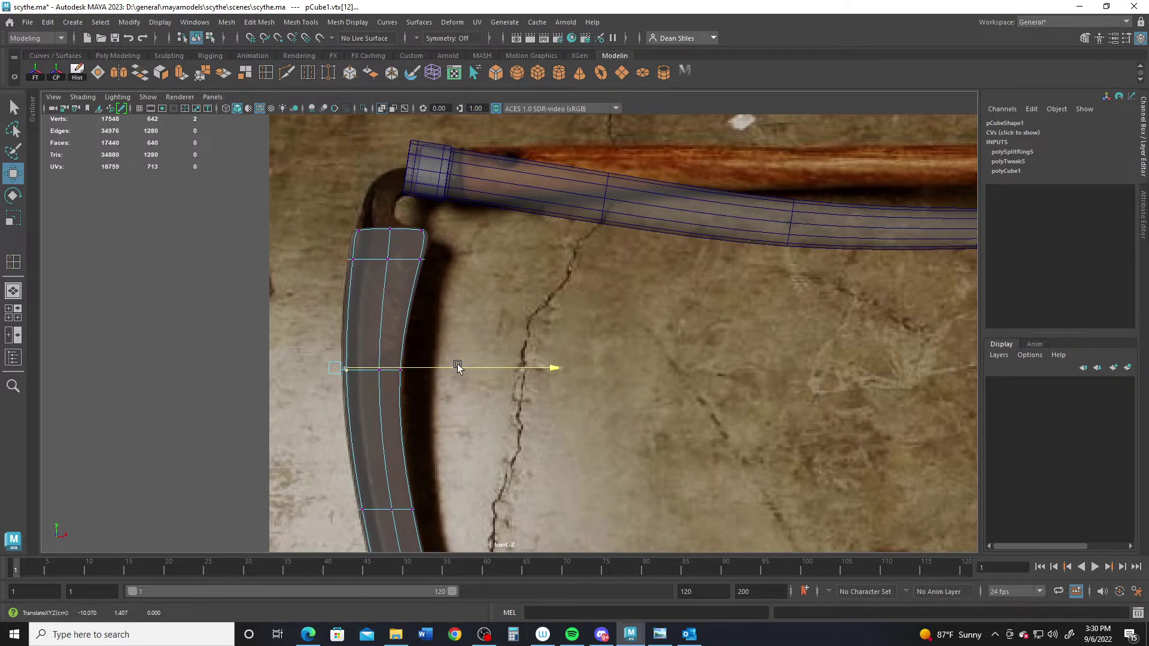
alt+middle_drag(324, 425, 367, 409)
alt+right_drag(368, 409, 488, 425)
alt+middle_drag(373, 373, 385, 388)
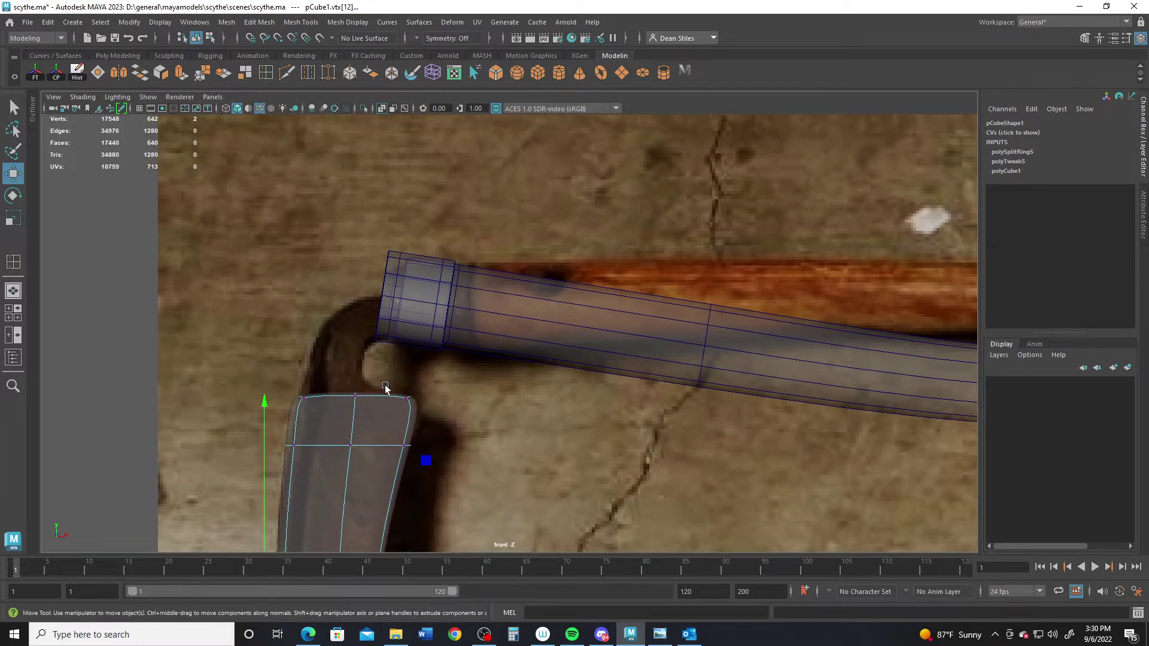
drag(417, 397, 418, 399)
key(space)
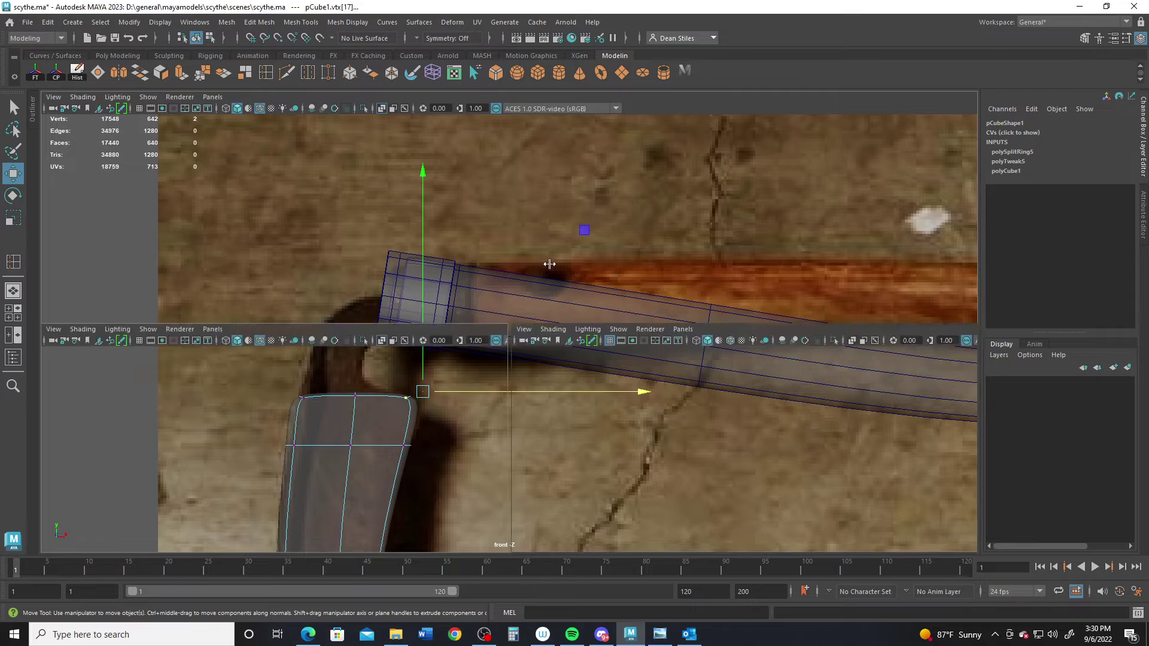
key(space)
Select the strip of faces along the blade's inner edge down to the tip and scale it thin in Z
alt+drag(644, 363, 413, 383)
alt+right_drag(413, 383, 480, 390)
alt+middle_drag(400, 299, 449, 339)
alt+right_drag(449, 339, 499, 370)
right_drag(423, 265, 428, 301)
click(453, 228)
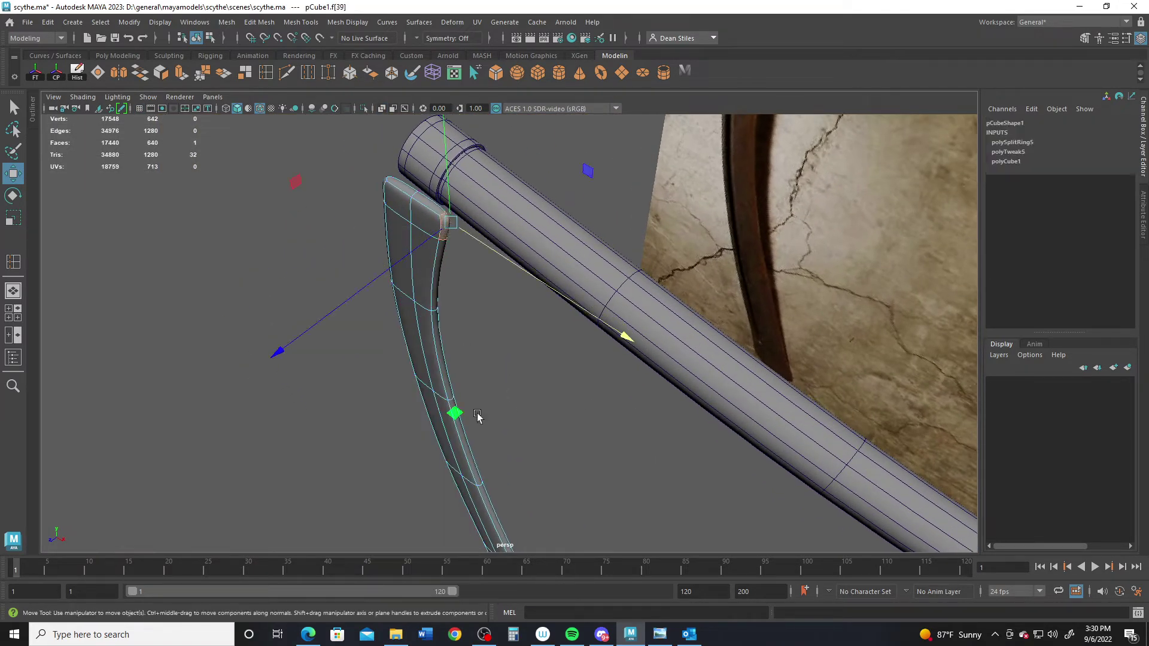
alt+drag(478, 410, 471, 460)
shift+double_click(500, 487)
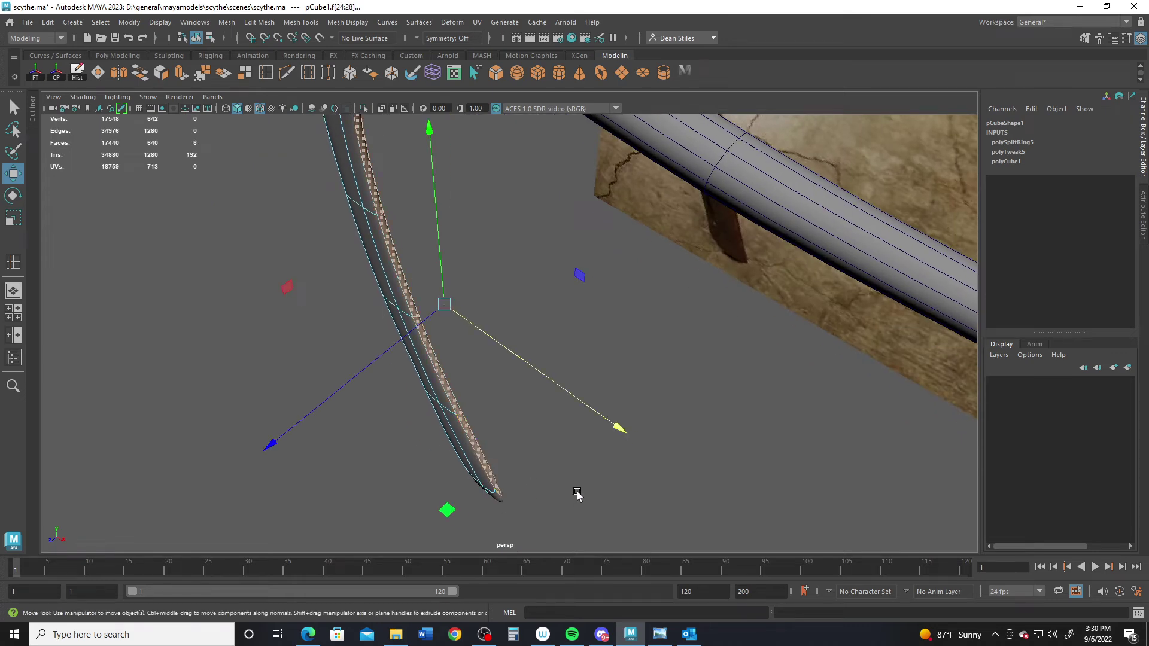
key(r)
drag(268, 446, 470, 303)
Extrude the outer half of the blade's top end upward in successive sections to form a neck toward the handle
alt+drag(542, 406, 575, 326)
alt+middle_drag(478, 326, 521, 454)
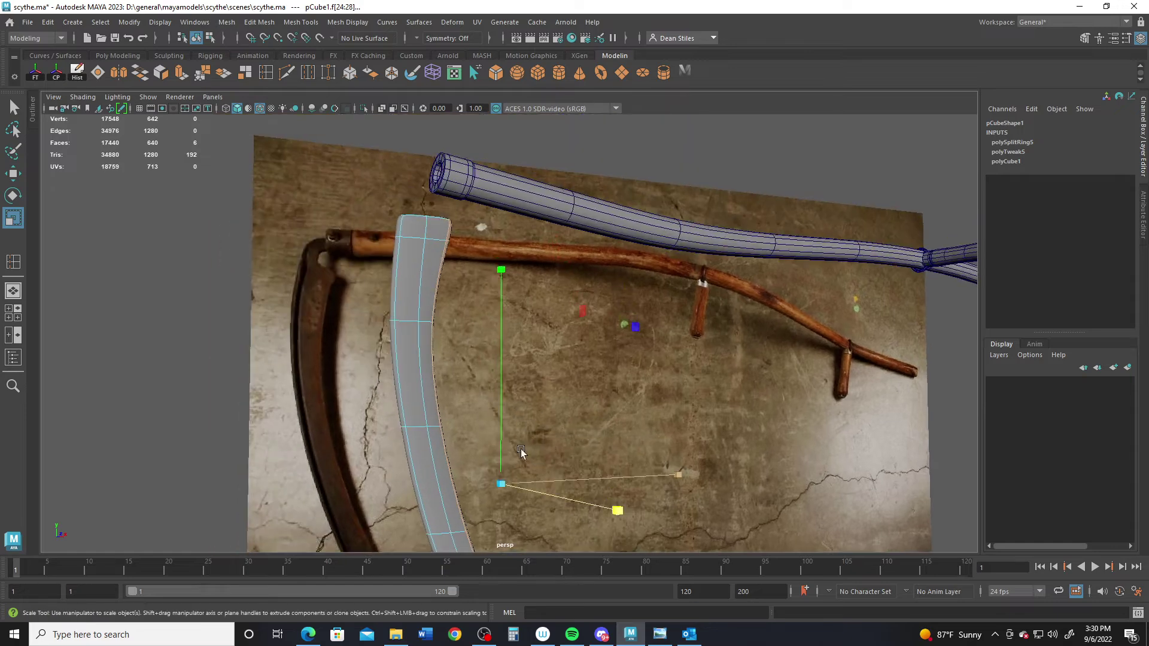
alt+drag(520, 454, 440, 419)
alt+middle_drag(413, 326, 412, 364)
alt+drag(411, 364, 464, 476)
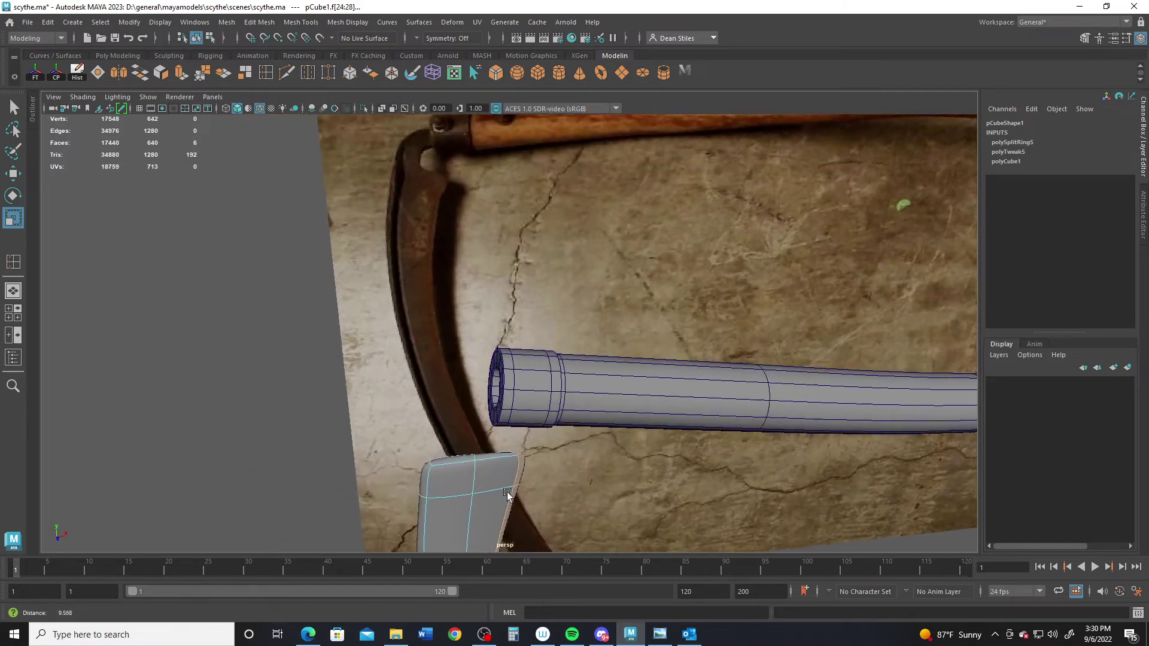
right_drag(460, 477, 459, 310)
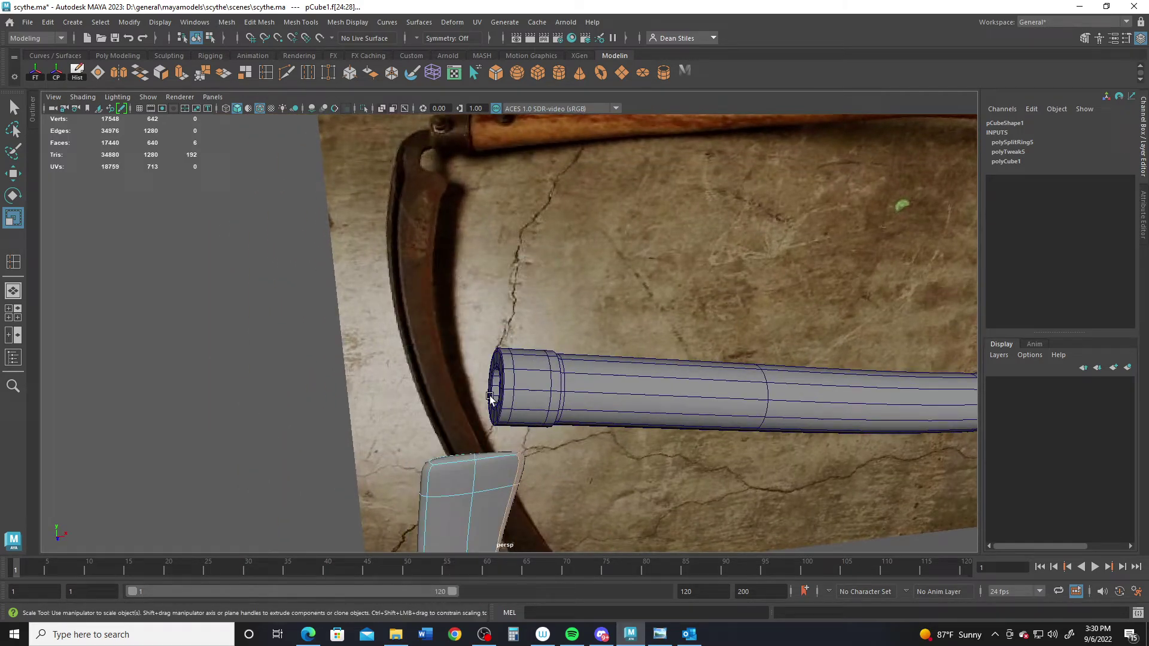
click(446, 458)
key(w)
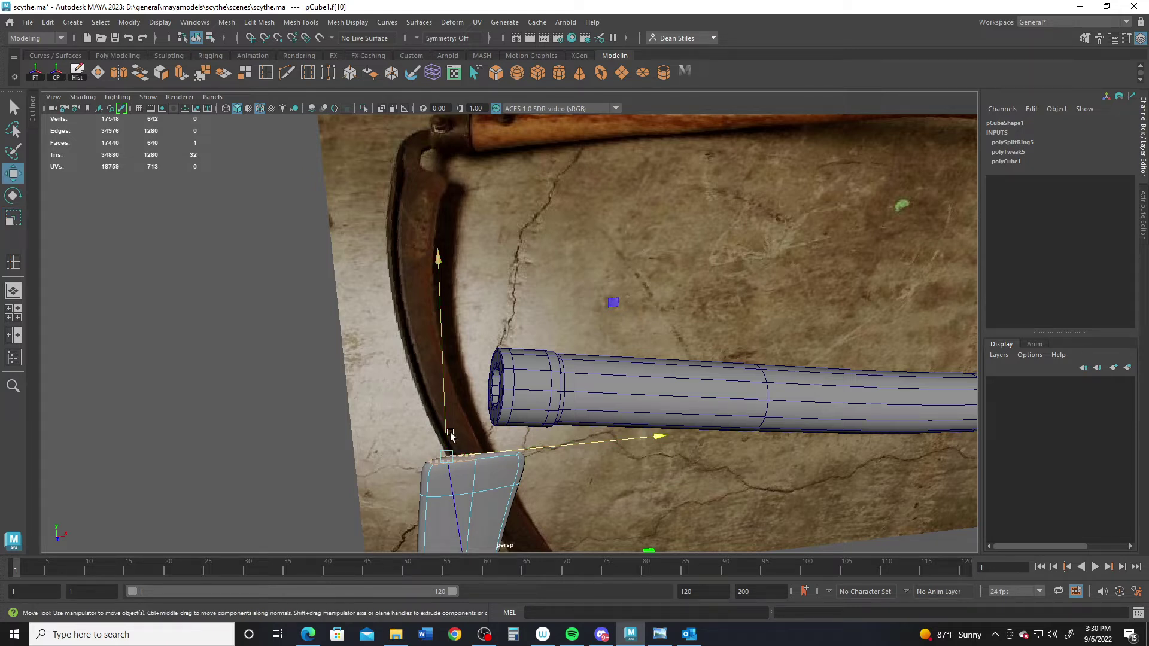
shift+drag(444, 432, 517, 385)
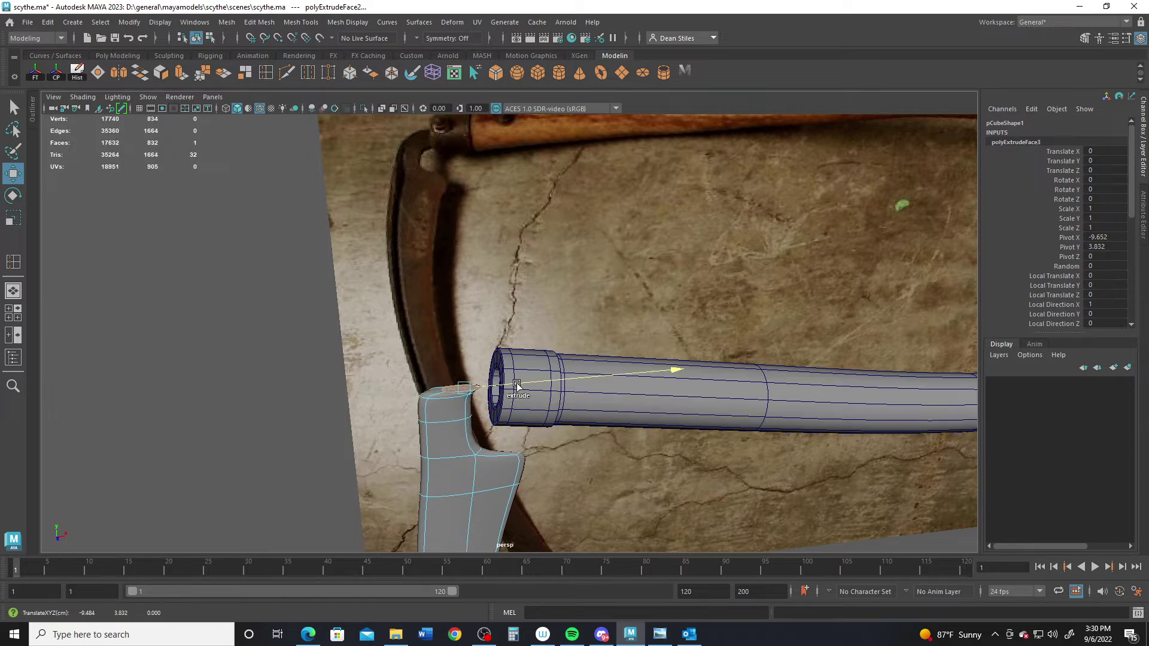
Rotate the neck's end face toward the handle and extrude it again in a bend that enters the collar opening
key(e)
drag(537, 202, 648, 268)
key(w)
drag(470, 381, 474, 375)
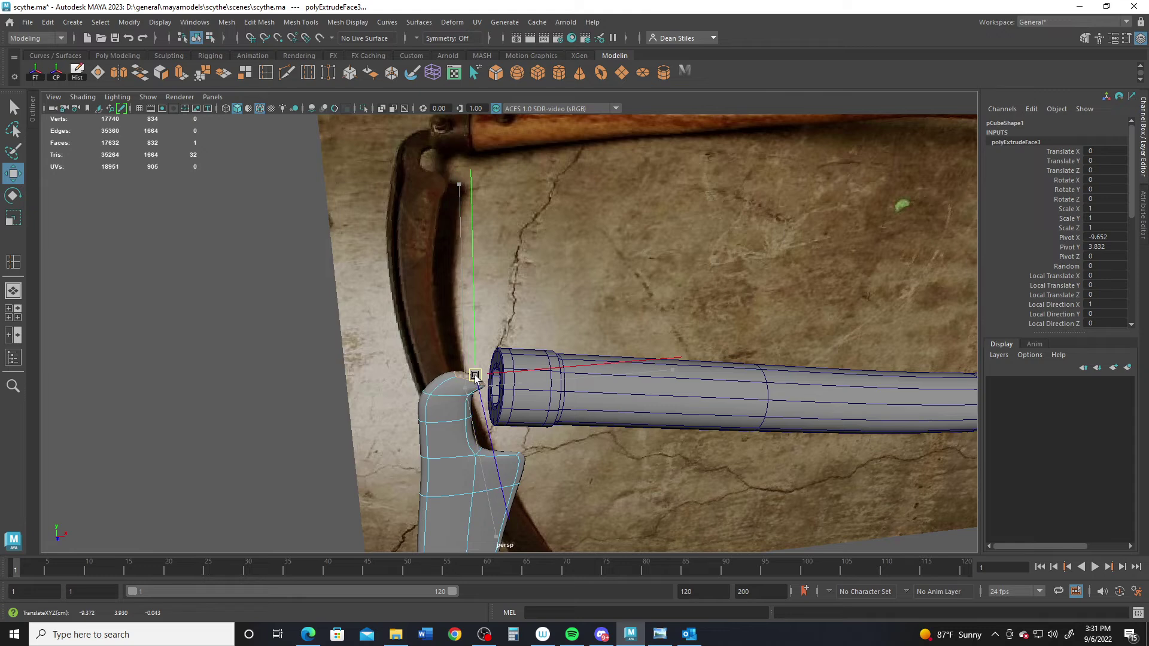
key(e)
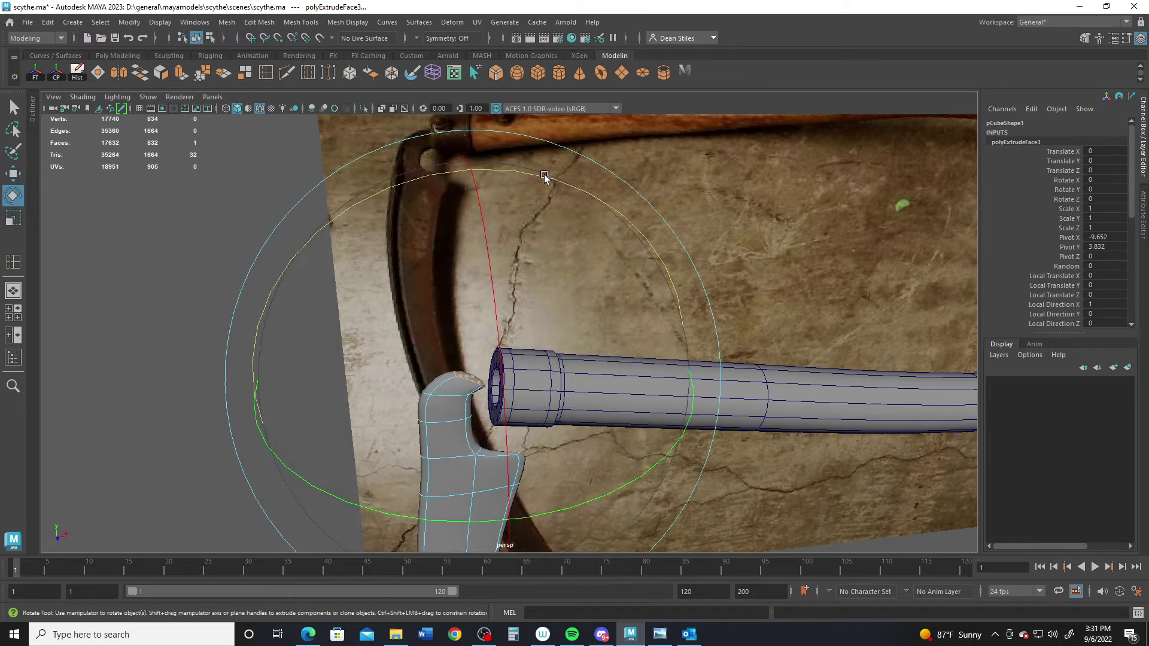
shift+drag(545, 179, 664, 299)
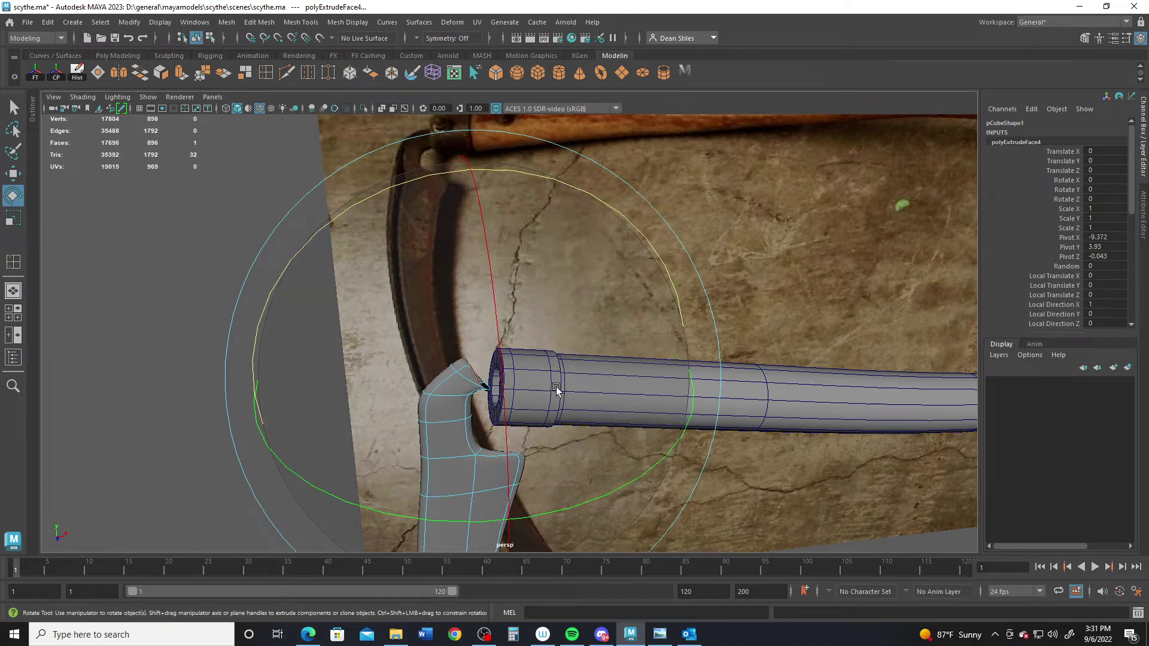
key(w)
drag(520, 371, 561, 375)
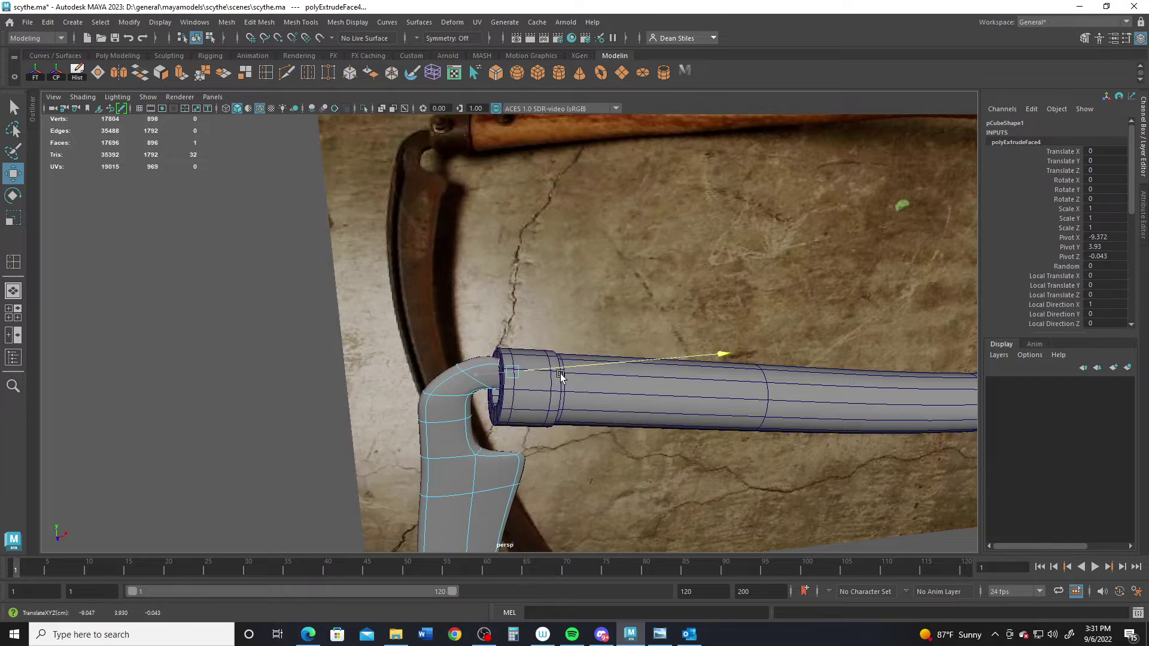
Lower the upper vertices of the neck's bend in front view and shift its top end vertices deeper into the collar
key(space)
key(space)
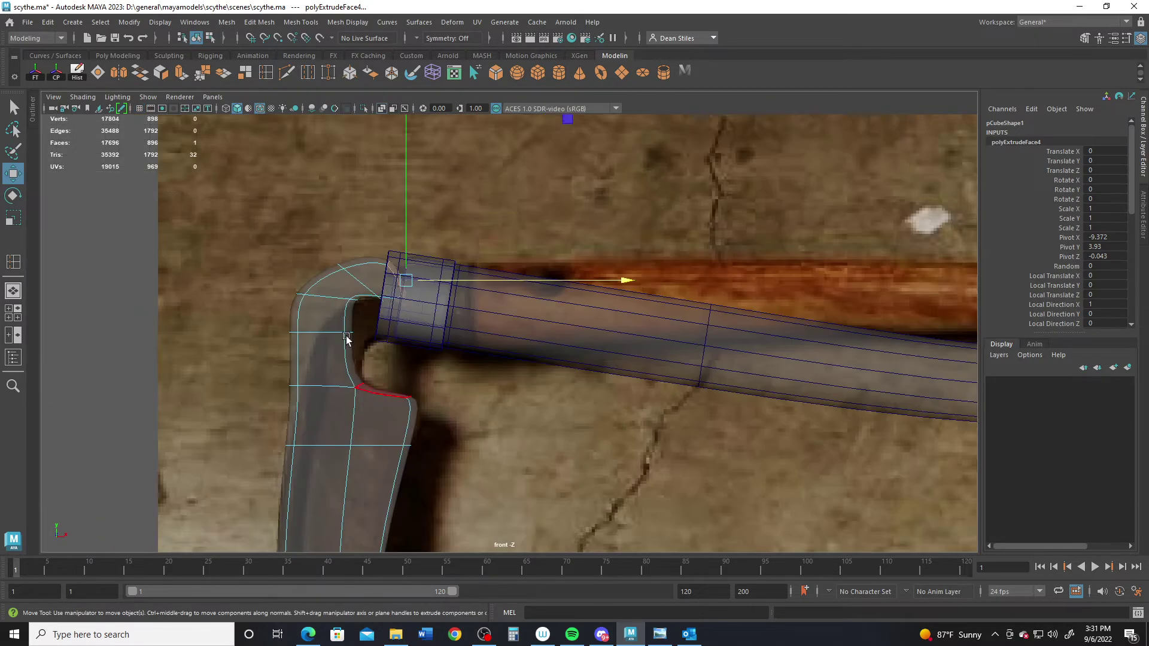
scroll(598, 405, up, 5)
right_drag(496, 299, 352, 235)
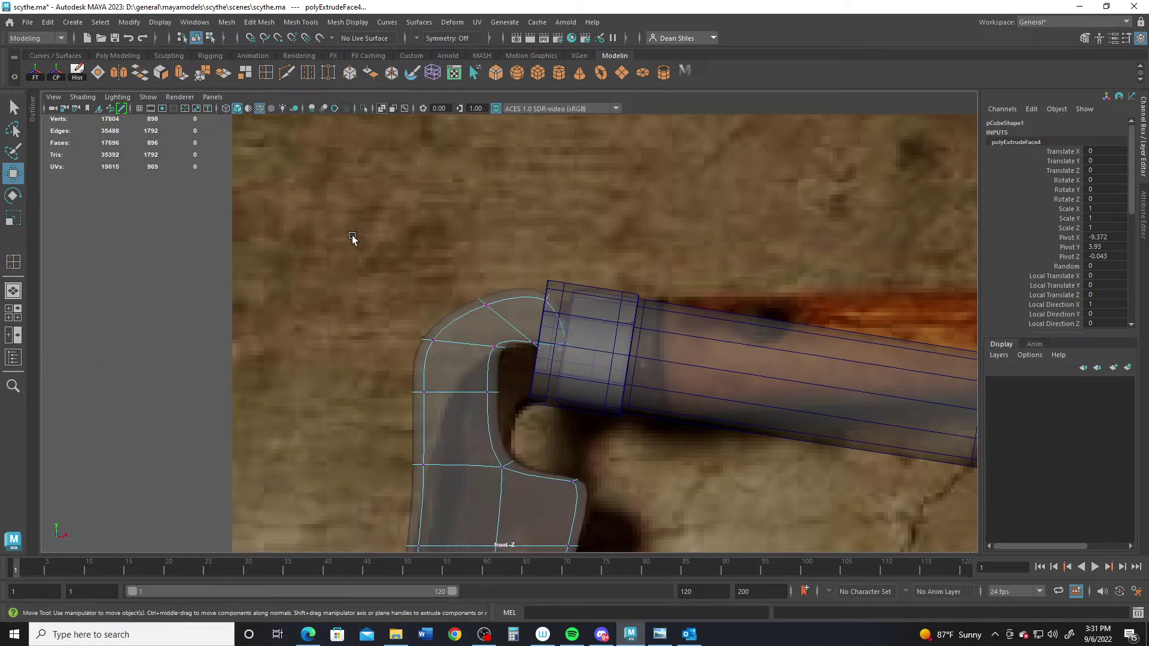
drag(588, 358, 589, 358)
drag(499, 219, 589, 339)
drag(593, 299, 622, 301)
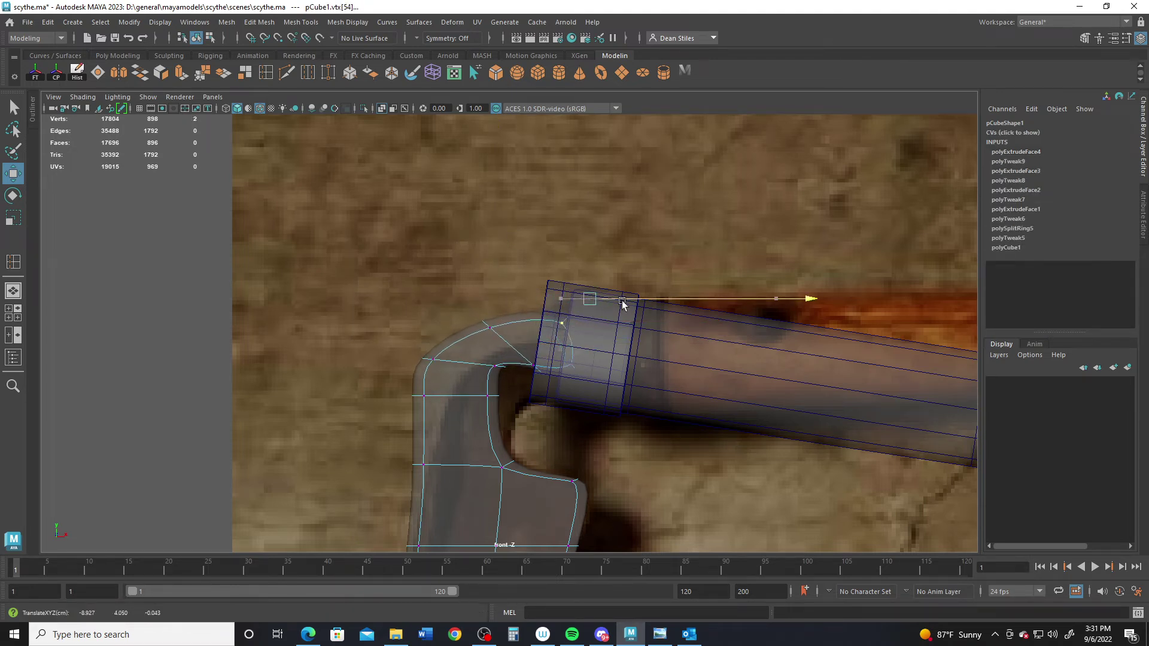
Delete the end cap face of the neck inside the handle collar
key(q)
right_drag(469, 297, 469, 332)
click(578, 353)
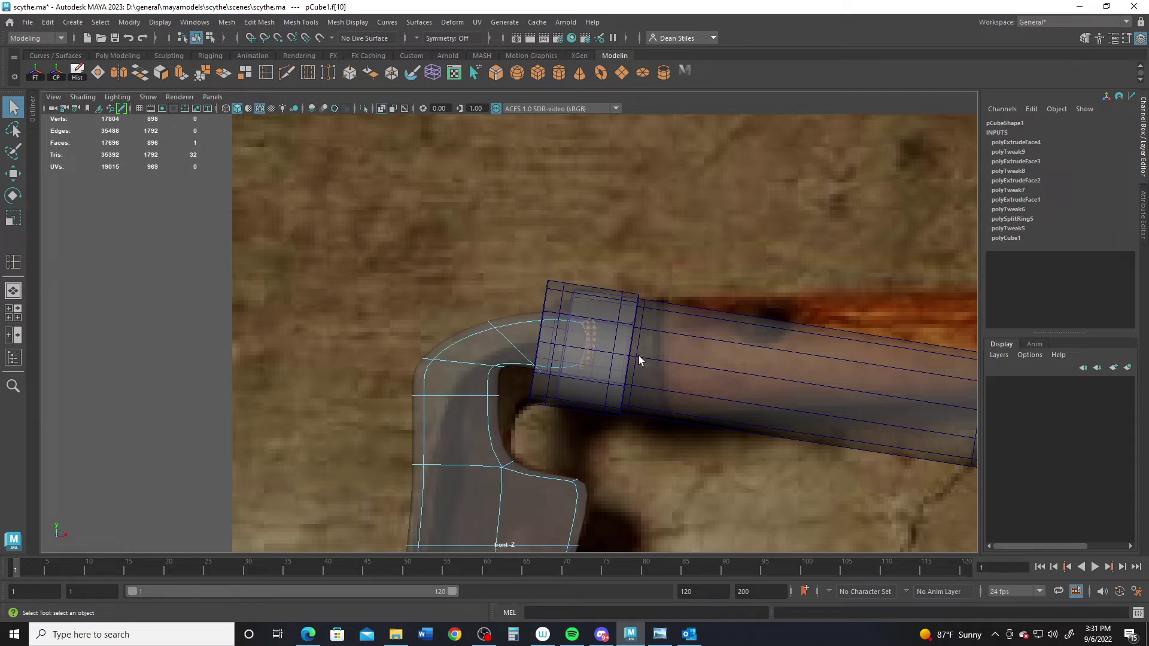
key(Delete)
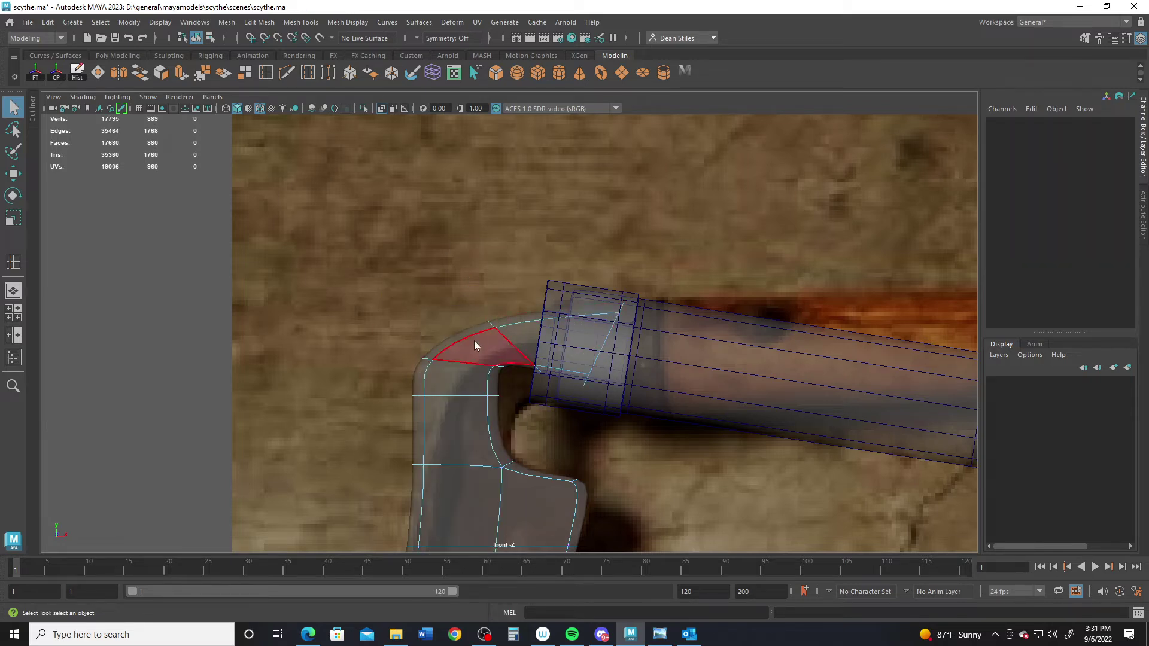
Move the top vertices of the neck's open end back and down to straighten the end inside the collar
right_drag(475, 346, 432, 265)
drag(626, 288, 626, 290)
key(w)
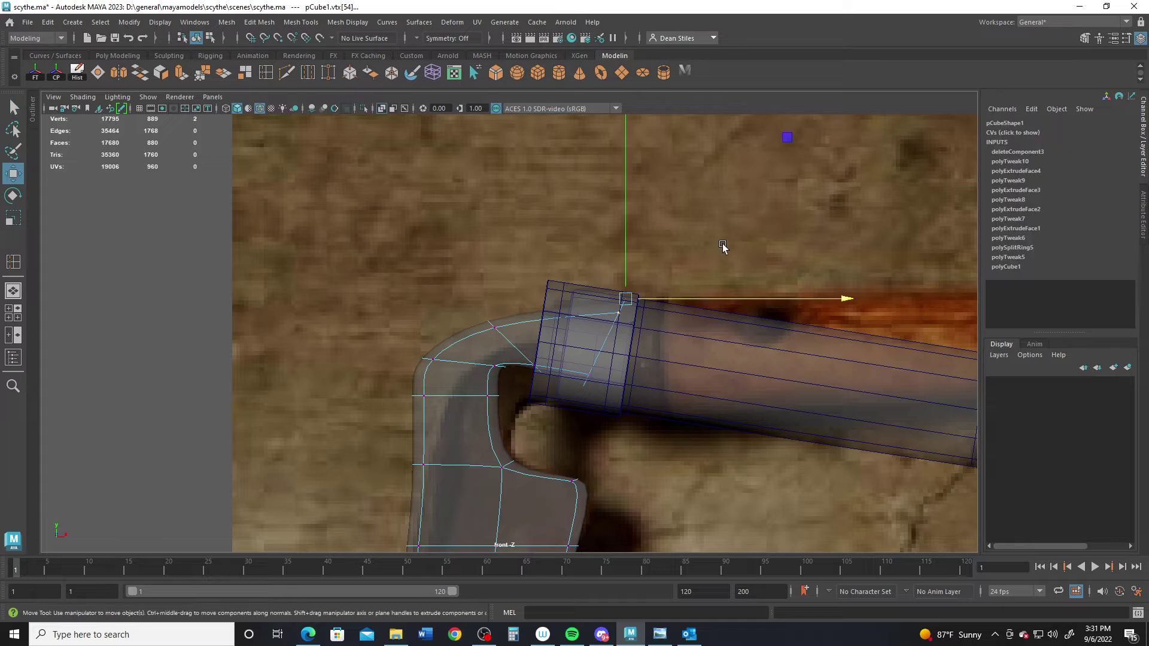
middle_drag(791, 142, 759, 166)
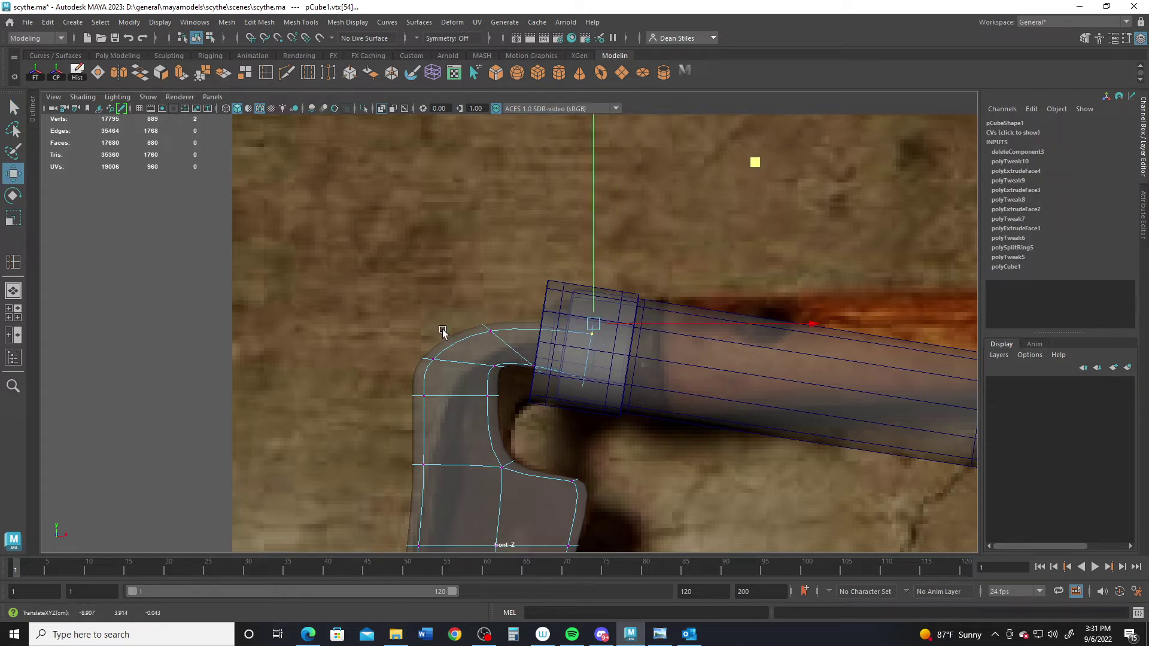
Reposition the vertex rows around the neck's bend to match the rounded hook in the reference photo
drag(381, 384, 514, 422)
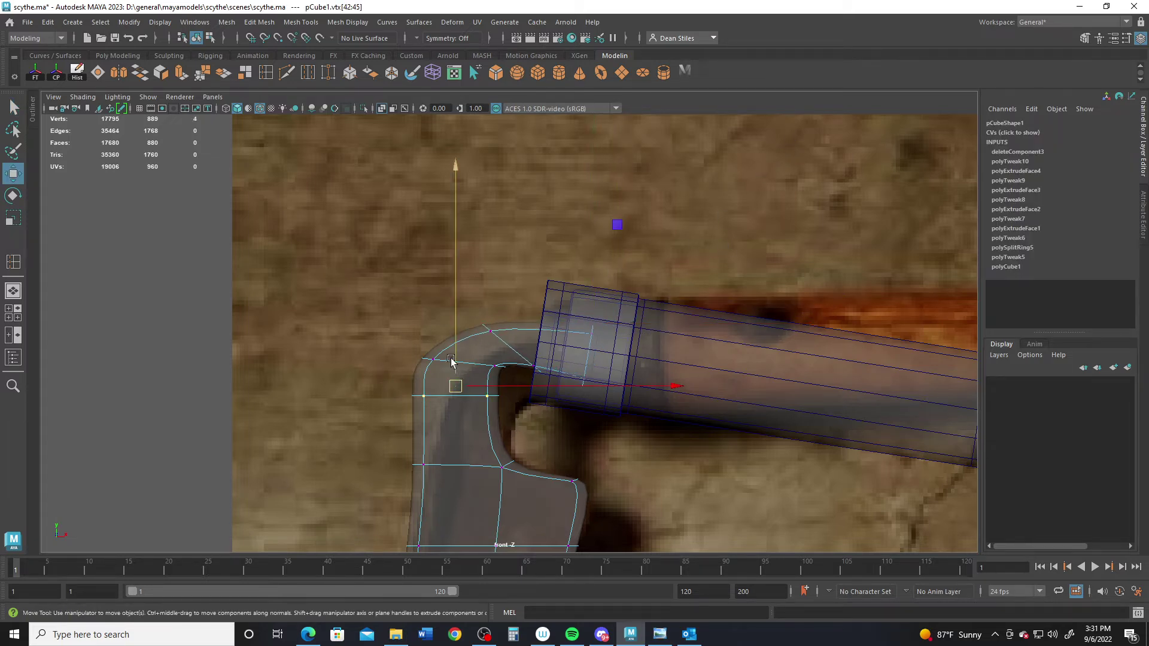
drag(452, 360, 455, 389)
drag(386, 351, 498, 361)
click(493, 330)
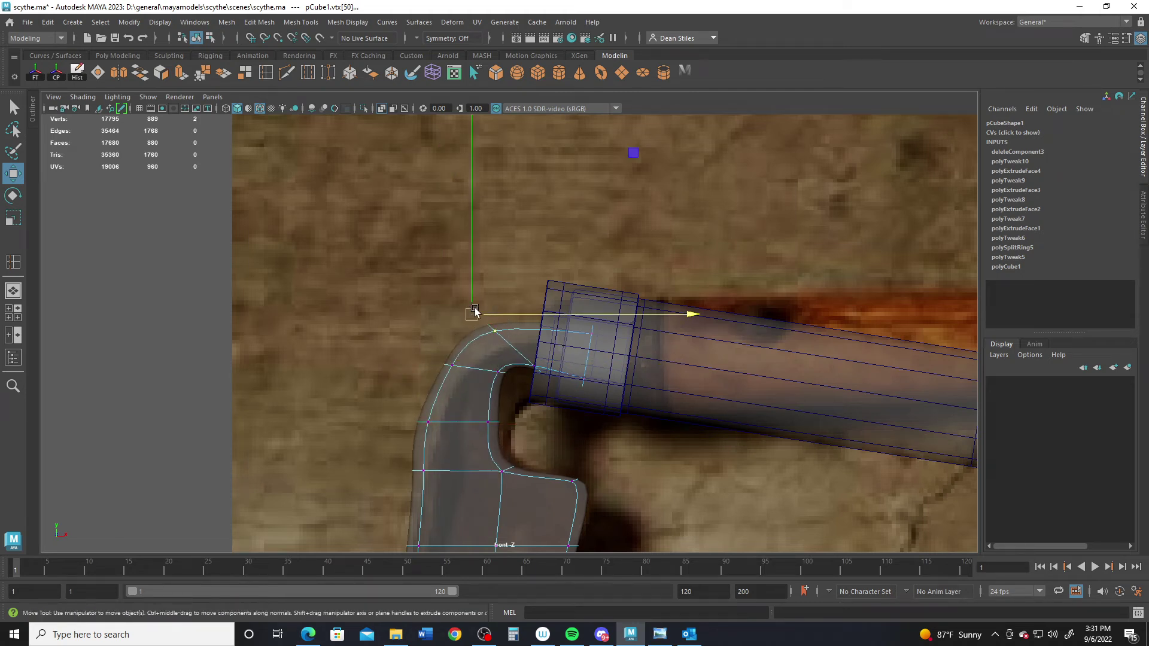
drag(474, 309, 516, 385)
drag(500, 364, 504, 379)
click(484, 425)
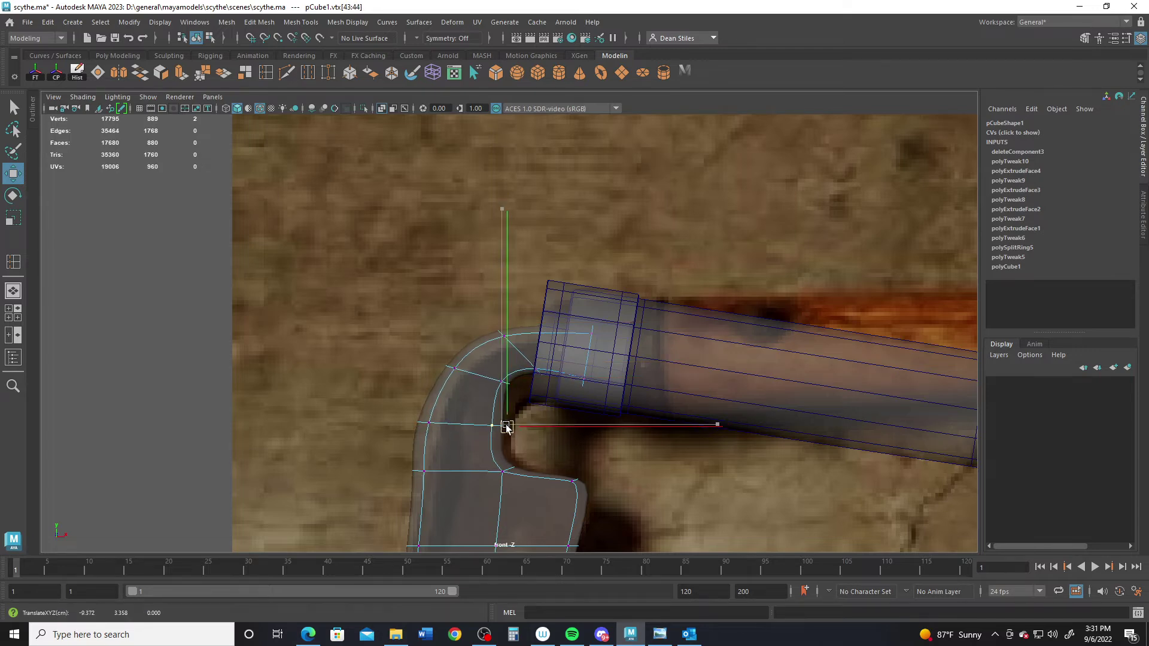
click(429, 423)
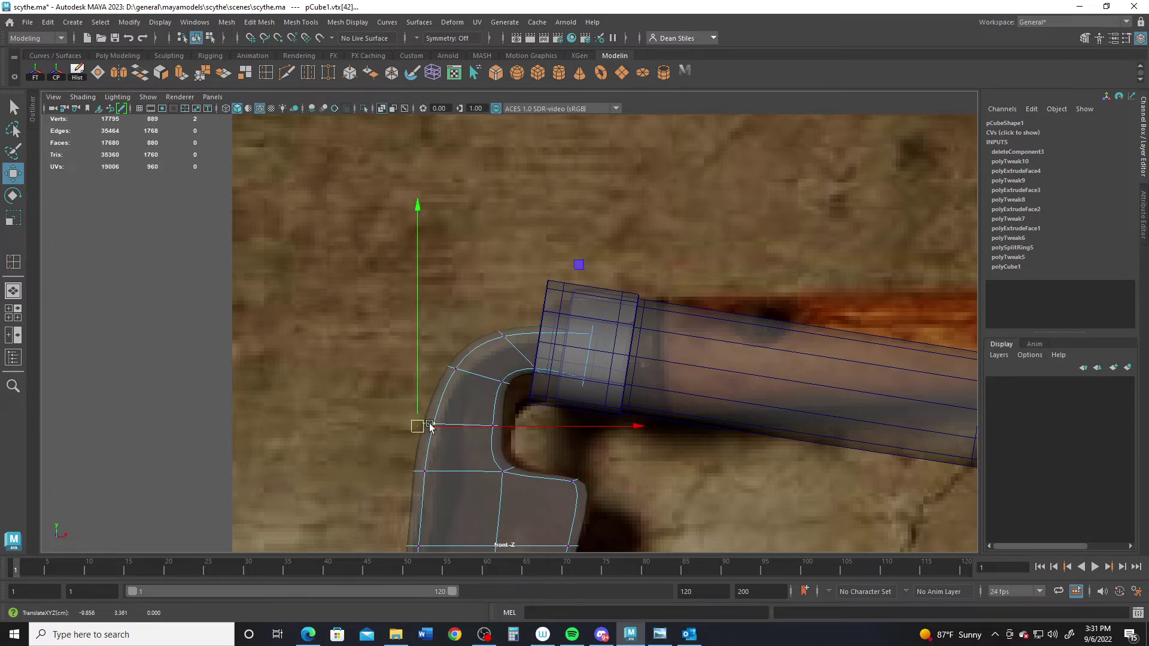
Turn off the blade's smooth preview and insert an edge loop at 50% through the middle of its thickness with Multi-Cut
scroll(429, 424, down, 8)
alt+middle_drag(489, 422, 471, 313)
key(space)
key(space)
scroll(536, 324, down, 3)
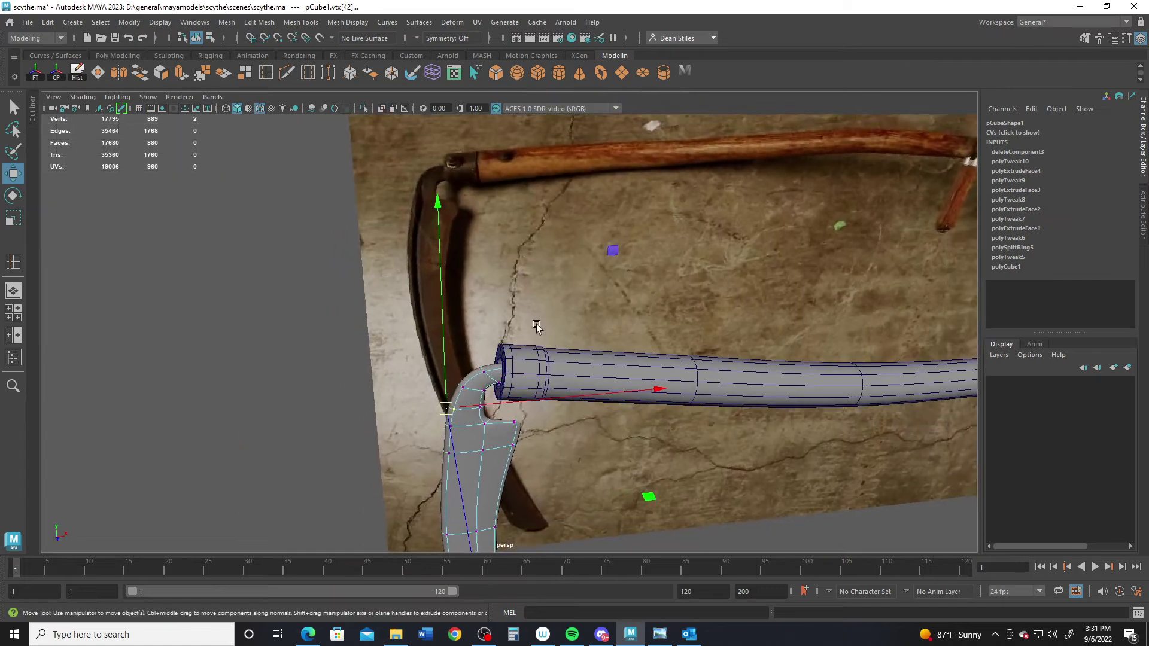
alt+drag(536, 326, 457, 389)
right_drag(479, 377, 472, 248)
key(1)
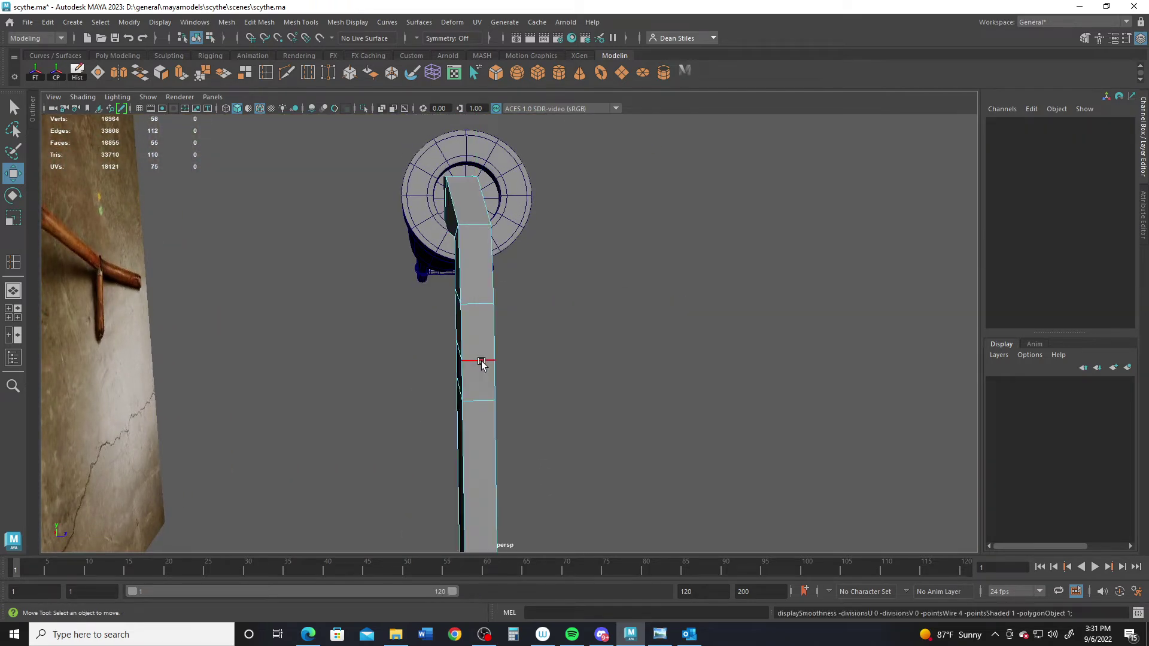
click(480, 361)
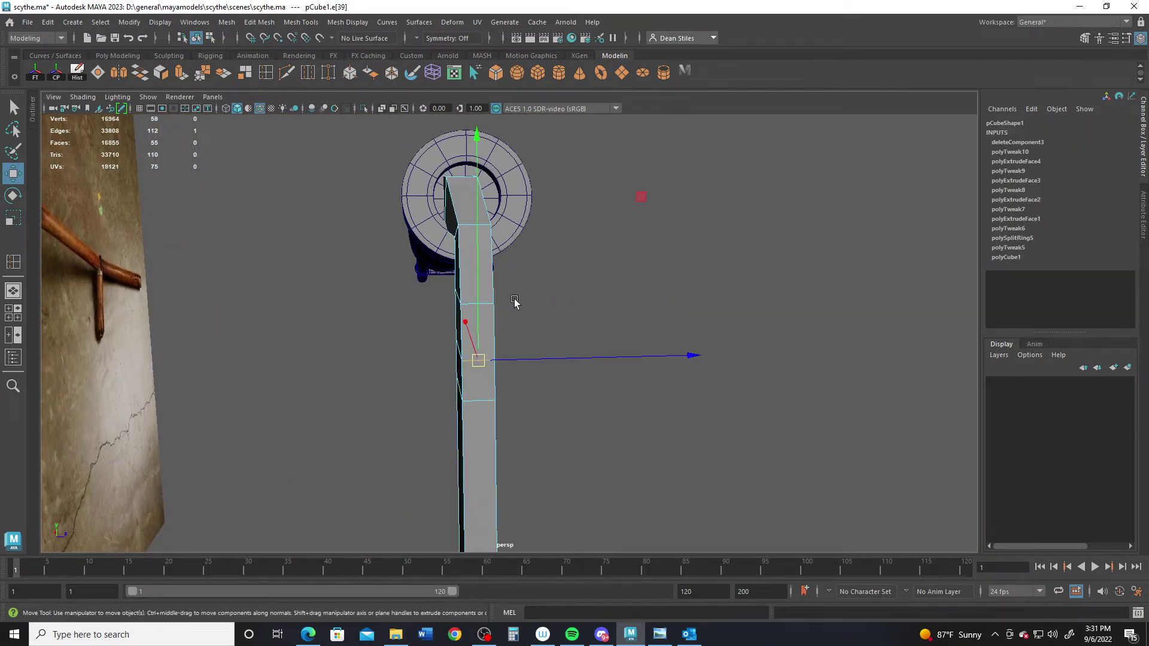
click(285, 78)
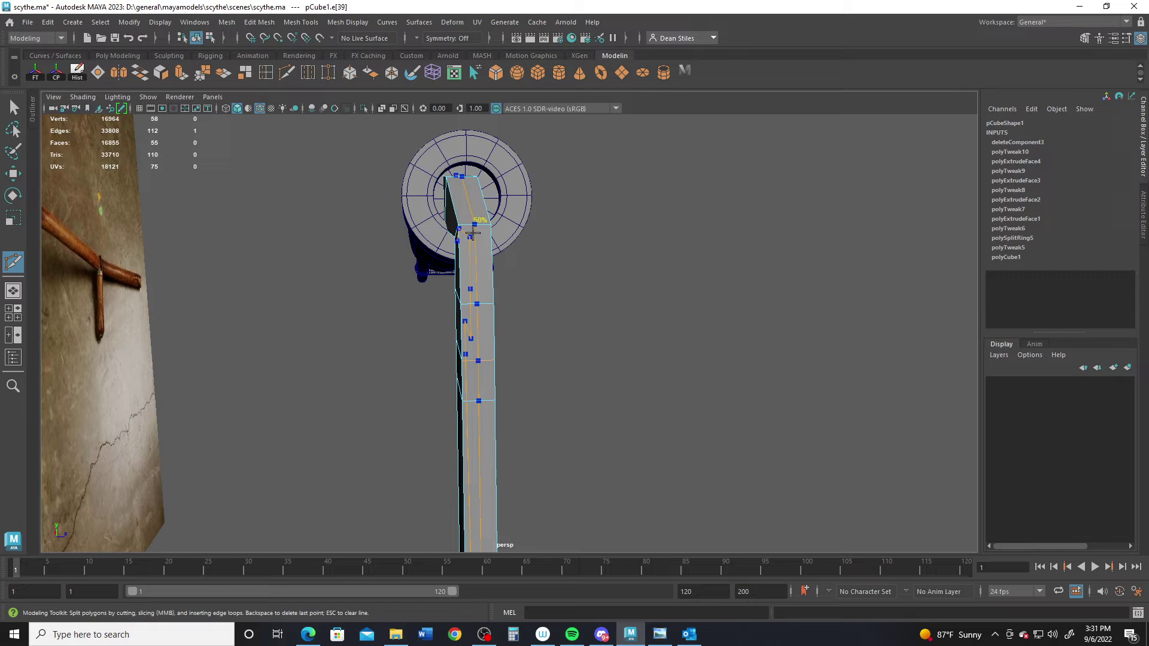
key(Return)
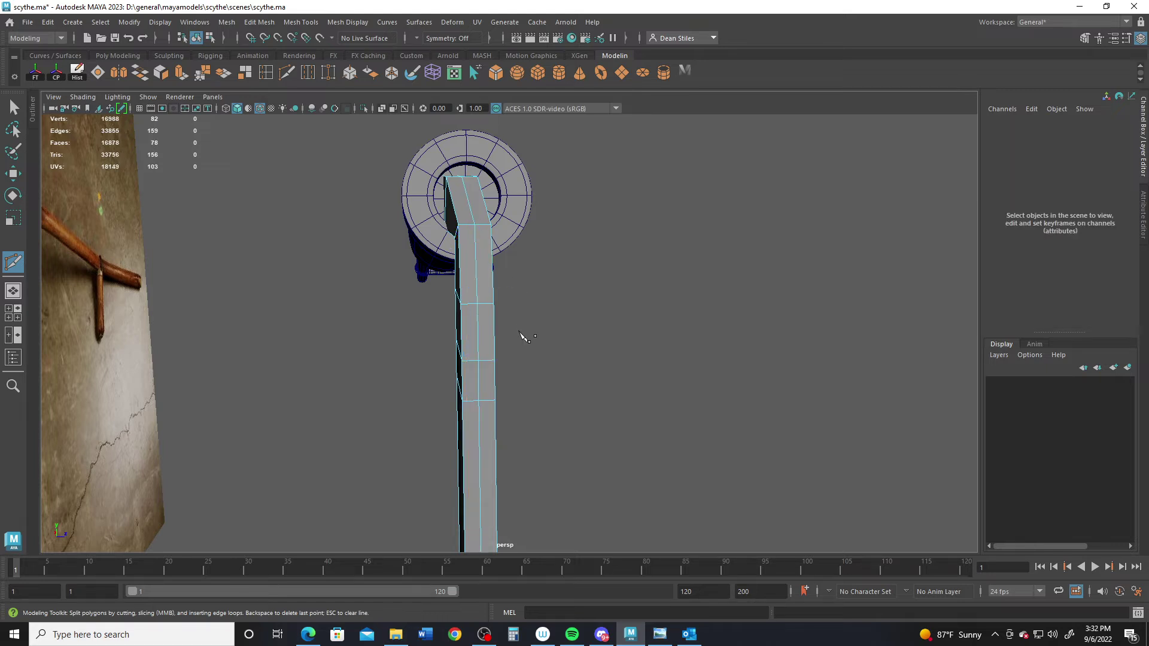
Move the edge runs on both sides of the blade's inner rim inward so the middle loop forms a sharp cutting edge
alt+drag(520, 332, 372, 321)
alt+right_drag(371, 320, 430, 332)
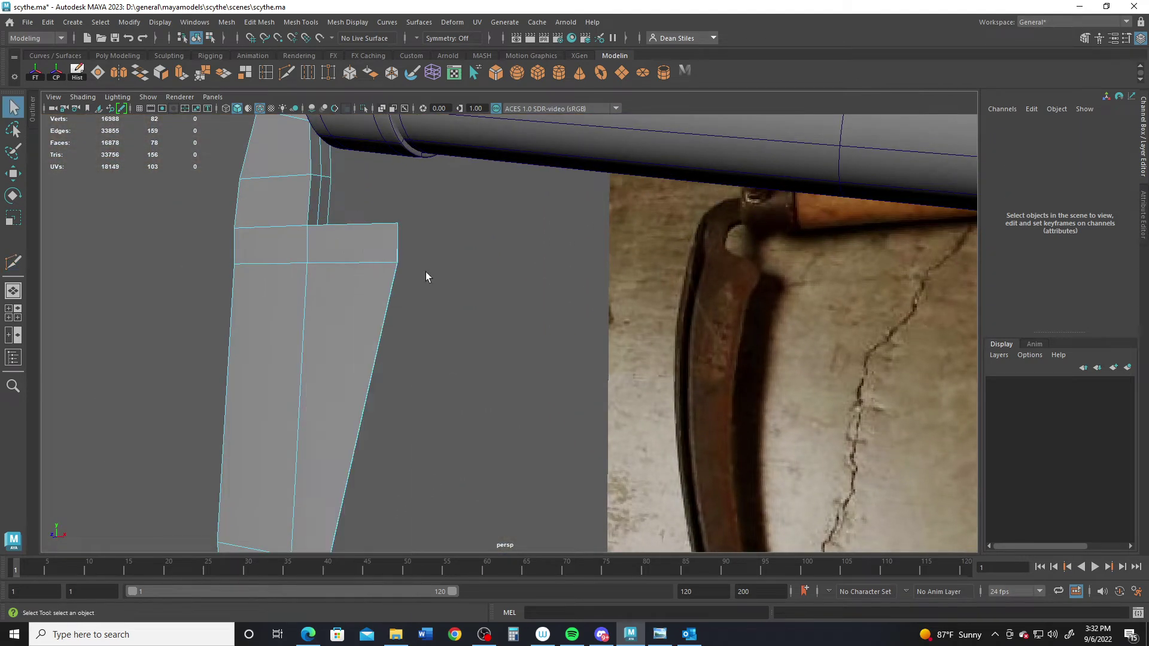
mouse_move(425, 274)
alt+right_down()
mouse_move(457, 347)
mouse_move(423, 272)
mouse_move(697, 399)
mouse_move(465, 351)
mouse_move(405, 289)
mouse_move(424, 257)
alt+right_up()
click(426, 327)
alt+middle_drag(426, 327, 487, 434)
alt+right_drag(487, 433, 503, 397)
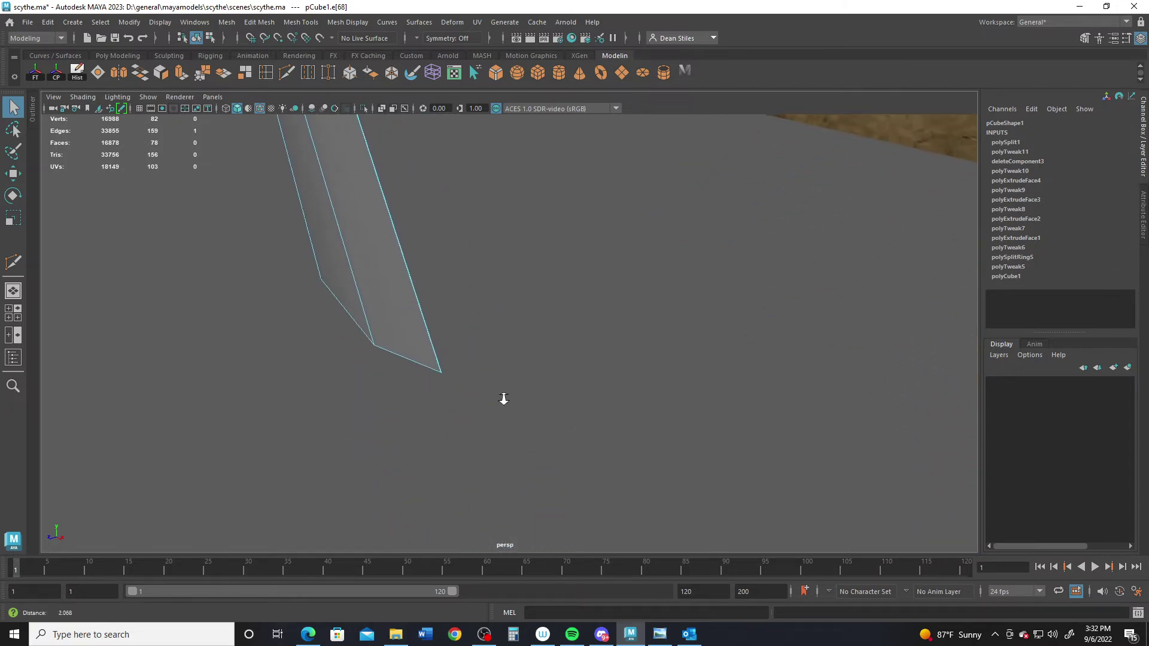
alt+middle_drag(382, 186, 569, 541)
alt+right_drag(464, 257, 504, 298)
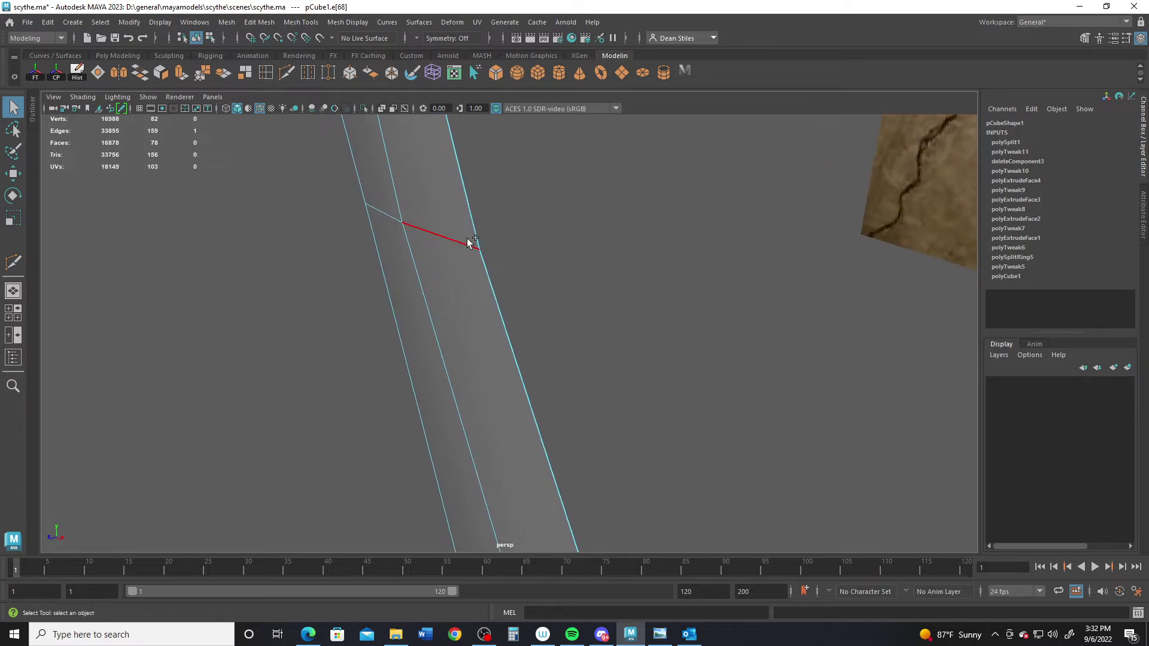
alt+drag(520, 292, 605, 257)
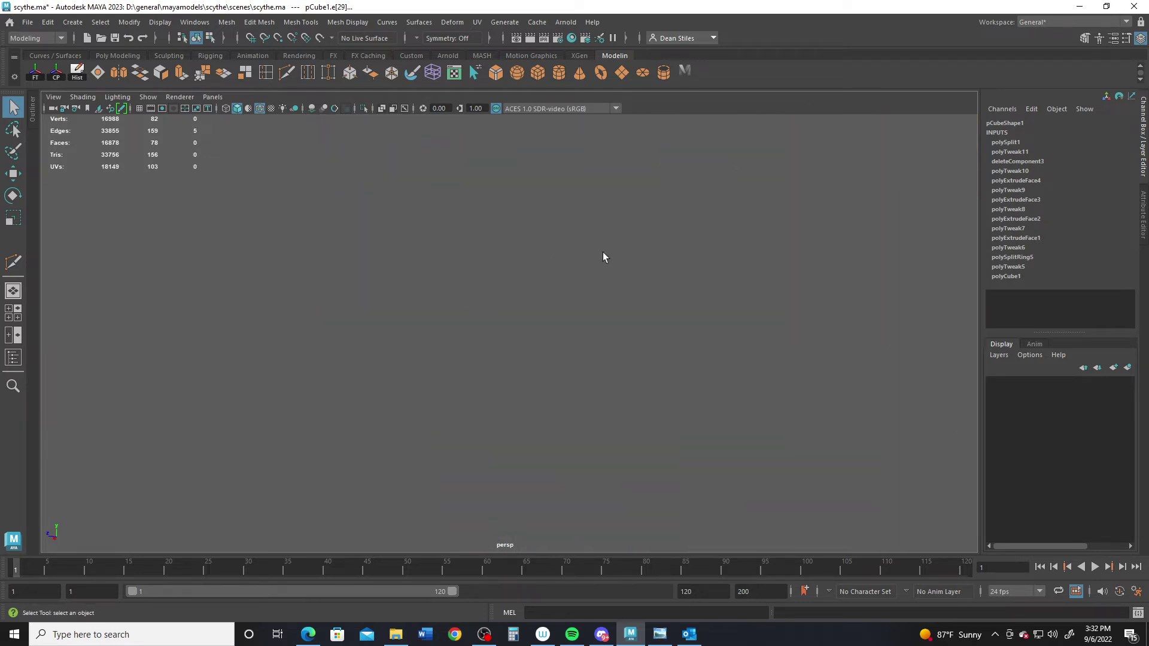
alt+middle_drag(605, 257, 234, 273)
alt+right_drag(281, 275, 424, 427)
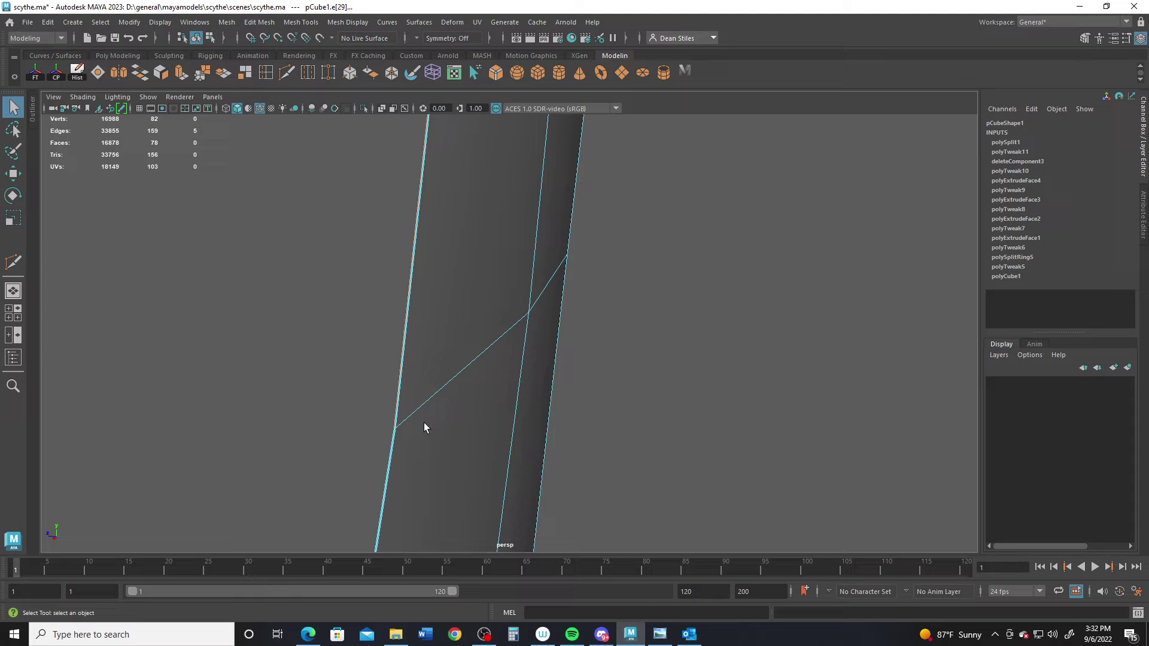
shift+click(405, 392)
alt+middle_drag(475, 185, 548, 423)
alt+right_drag(549, 423, 561, 228)
alt+middle_drag(561, 227, 538, 477)
alt+middle_drag(533, 244, 501, 428)
alt+right_drag(469, 312, 684, 479)
alt+middle_drag(510, 263, 521, 377)
shift+double_click(456, 315)
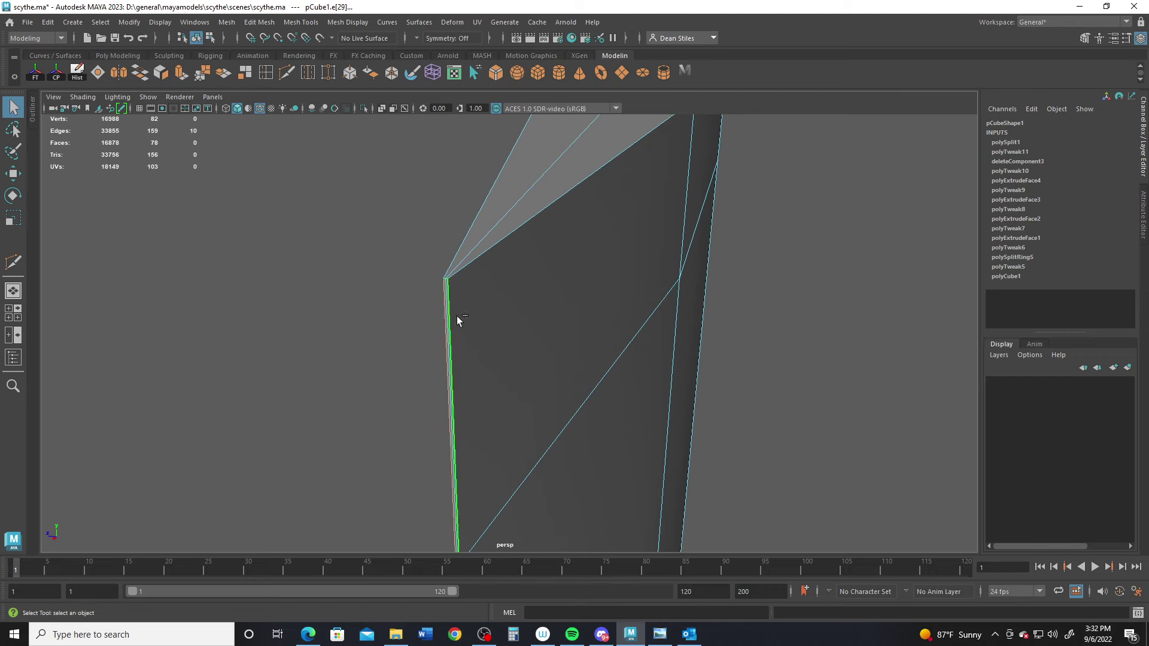
alt+drag(417, 310, 662, 348)
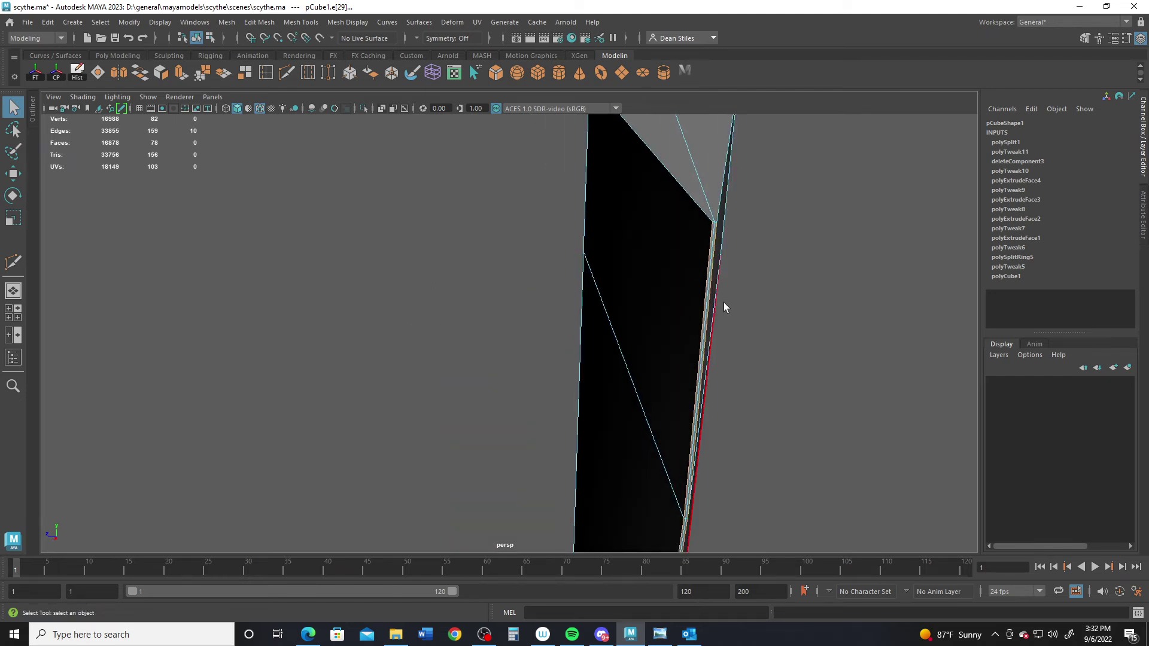
key(w)
alt+drag(723, 303, 718, 357)
alt+middle_drag(718, 357, 659, 331)
alt+right_drag(659, 331, 598, 335)
alt+middle_drag(594, 407, 593, 259)
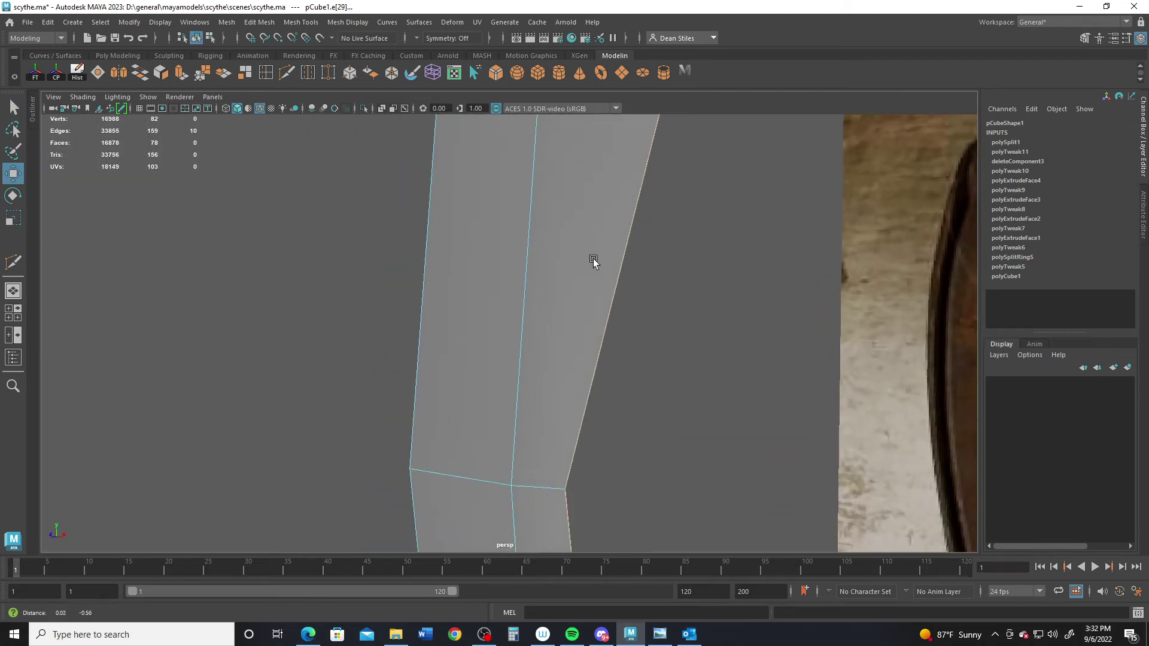
alt+right_drag(593, 259, 543, 339)
alt+middle_drag(544, 338, 546, 146)
drag(692, 501, 682, 481)
click(619, 280)
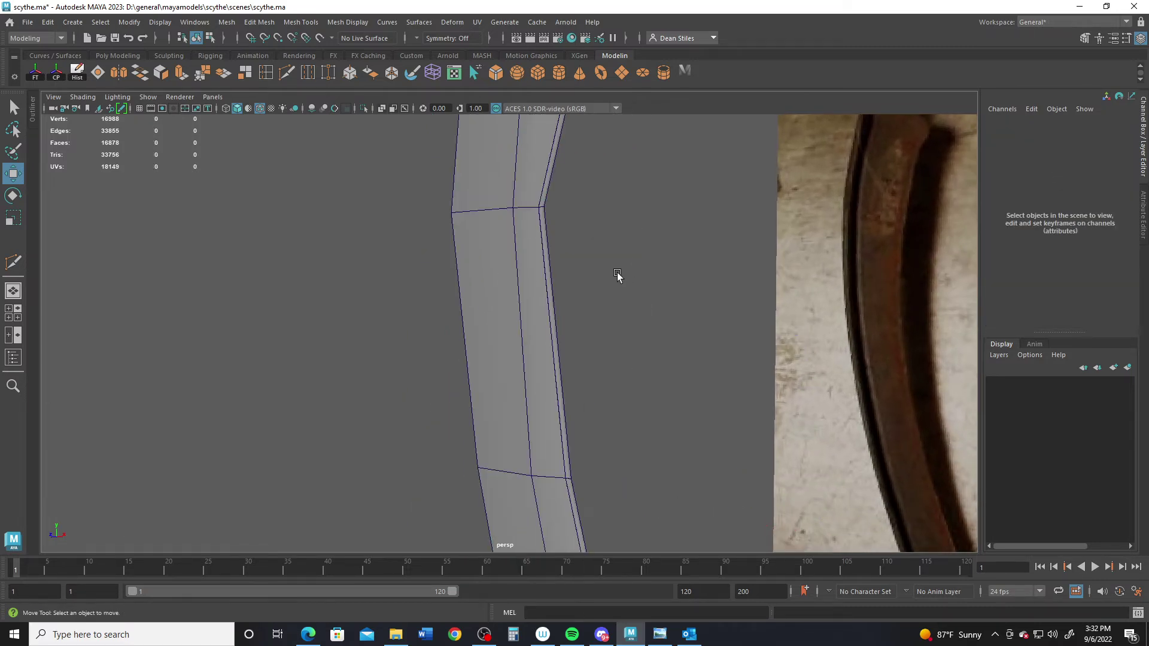
Turn on the blade's smooth preview and hide the wireframe on shaded models to inspect the curved shape
click(532, 277)
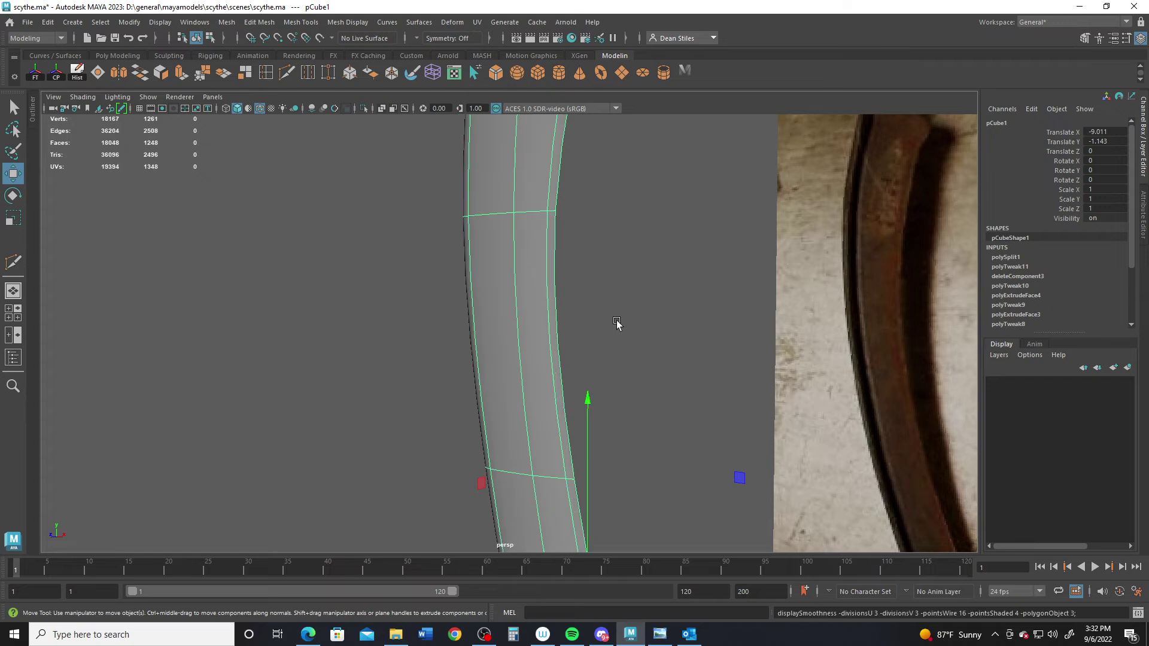
click(618, 326)
alt+drag(618, 325, 484, 347)
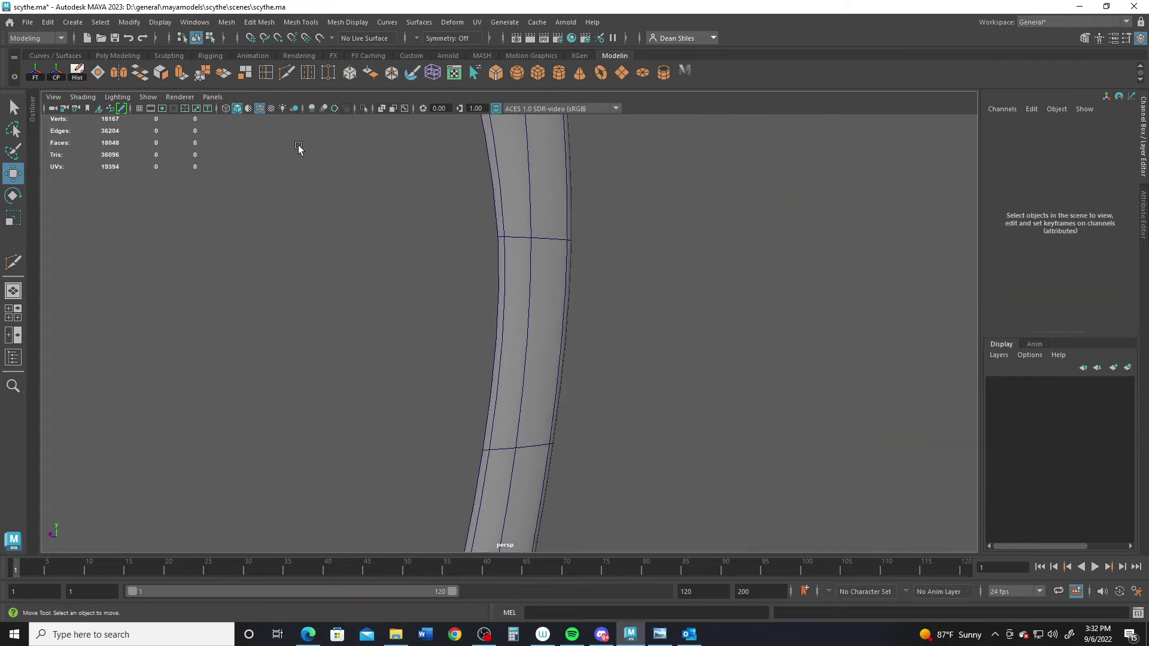
click(260, 108)
mouse_move(554, 272)
alt+mouse_down()
mouse_move(505, 317)
mouse_move(520, 331)
mouse_move(634, 310)
mouse_move(742, 336)
mouse_move(747, 317)
mouse_move(561, 313)
mouse_move(538, 347)
mouse_move(595, 333)
mouse_move(580, 289)
mouse_move(608, 354)
mouse_move(574, 326)
alt+mouse_up()
mouse_move(387, 330)
alt+mouse_down()
mouse_move(461, 325)
mouse_move(372, 330)
alt+mouse_up()
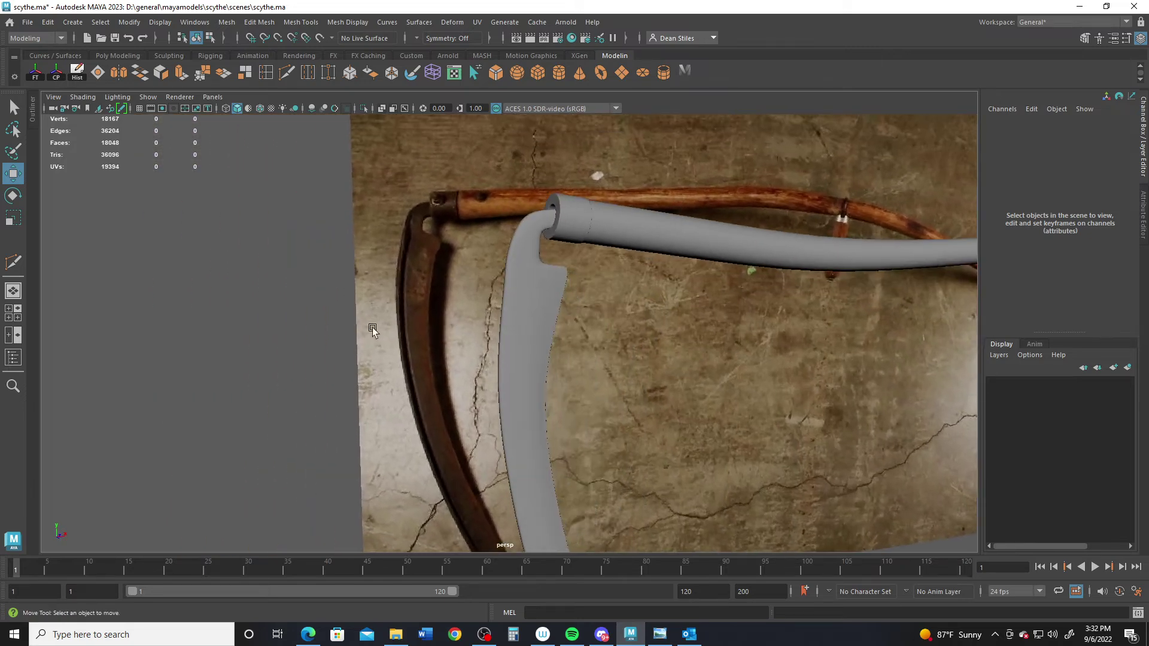
alt+drag(416, 399, 483, 386)
In the front view, reposition the vertices at the blade's lower tip to taper its rounded end
click(508, 358)
key(space)
key(space)
alt+middle_drag(444, 534, 389, 342)
alt+right_drag(389, 341, 703, 433)
right_drag(506, 389, 449, 280)
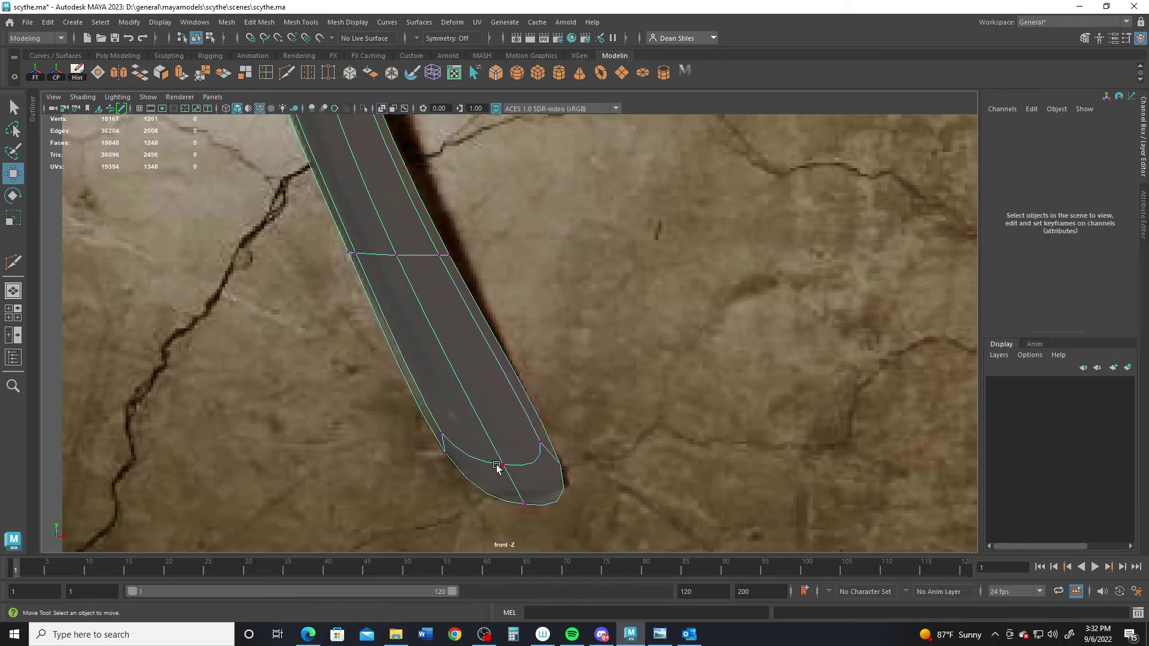
drag(467, 468, 446, 422)
drag(554, 519, 485, 452)
drag(524, 496, 556, 495)
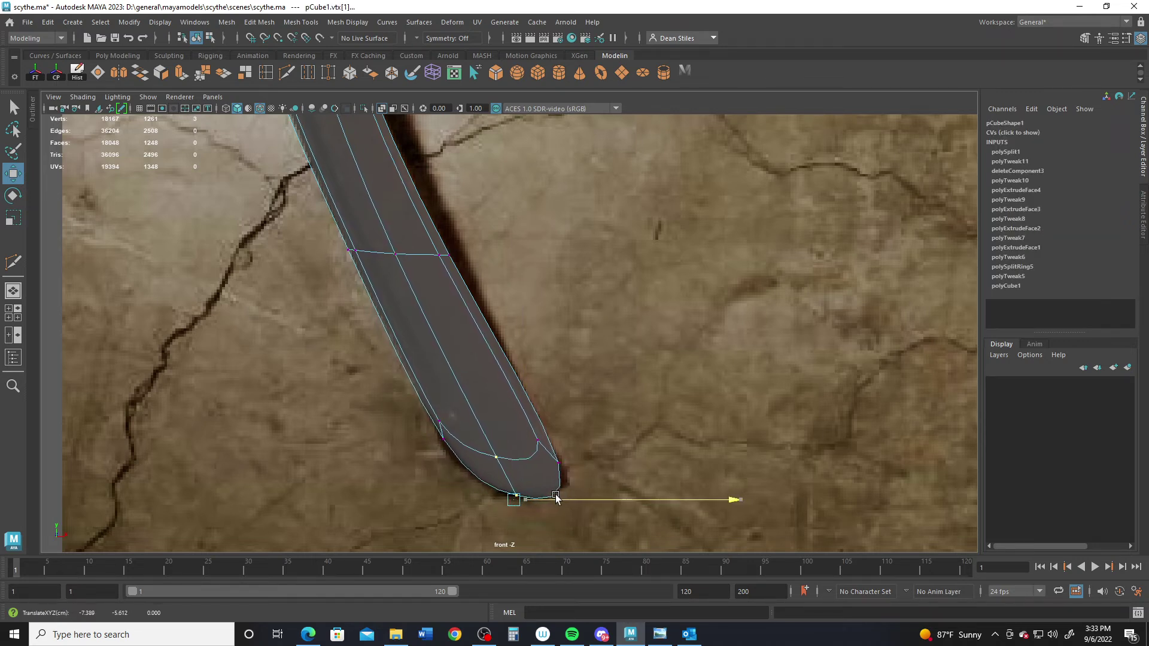
drag(521, 409, 581, 474)
drag(657, 502, 634, 505)
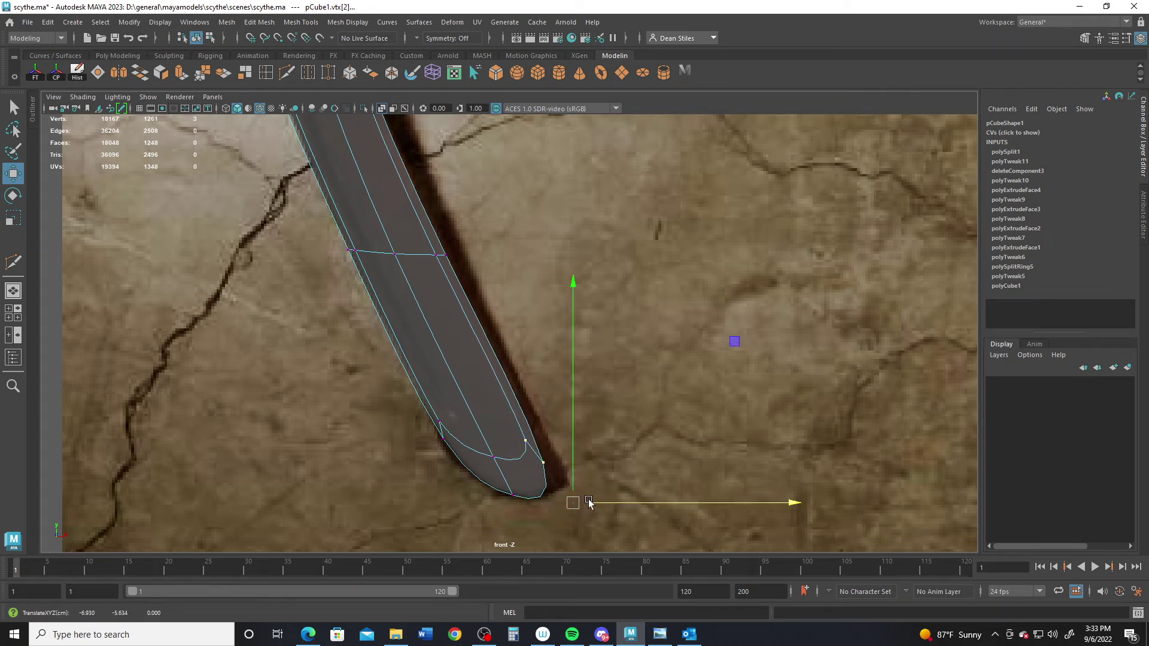
scroll(482, 429, down, 6)
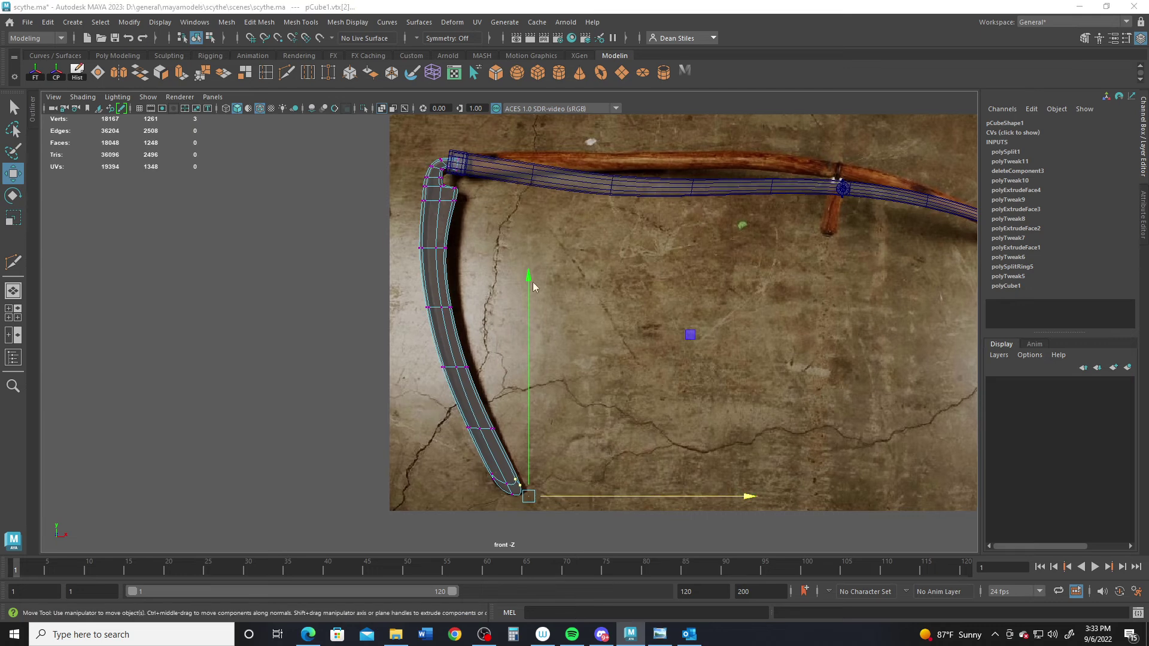
Return the blade to object mode and examine from the front end how its neck aligns with the handle collar
key(space)
key(space)
alt+middle_drag(432, 288, 526, 371)
alt+drag(527, 371, 534, 321)
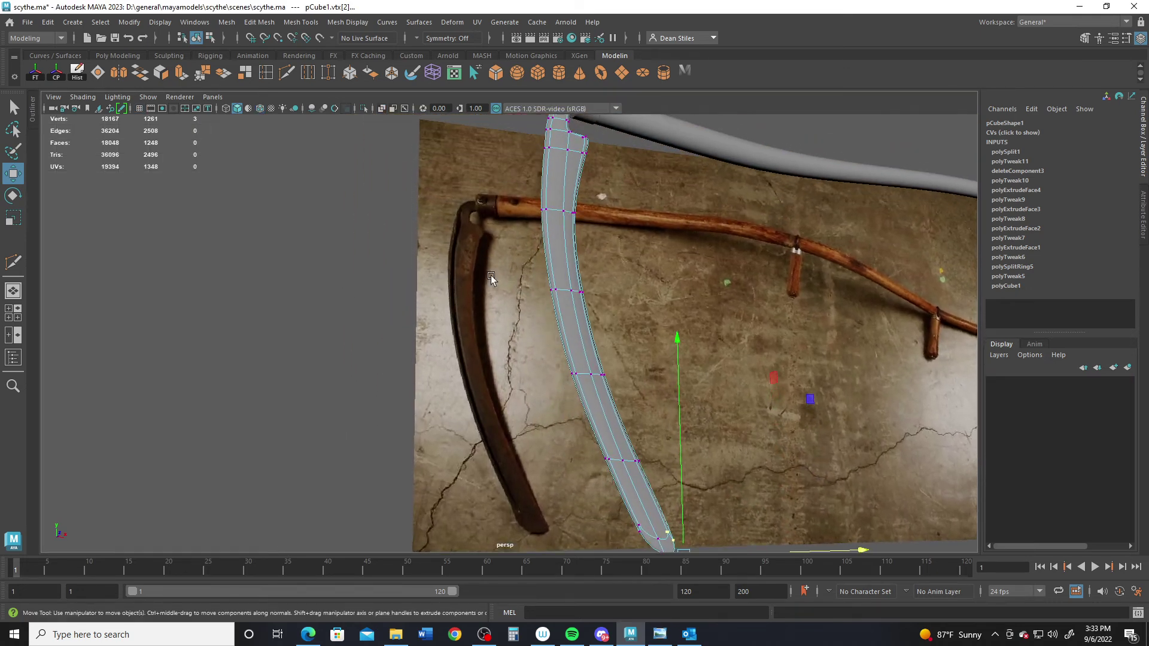
alt+drag(491, 275, 552, 385)
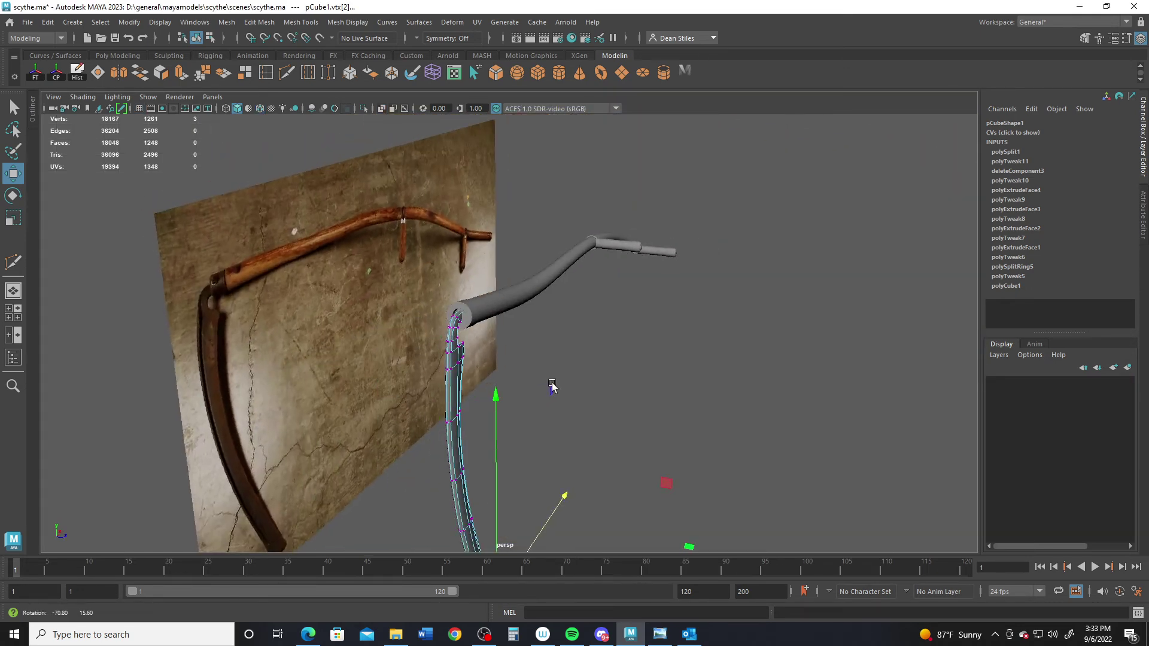
alt+drag(479, 386, 620, 408)
scroll(501, 389, up, 5)
alt+drag(600, 367, 563, 392)
scroll(564, 392, up, 2)
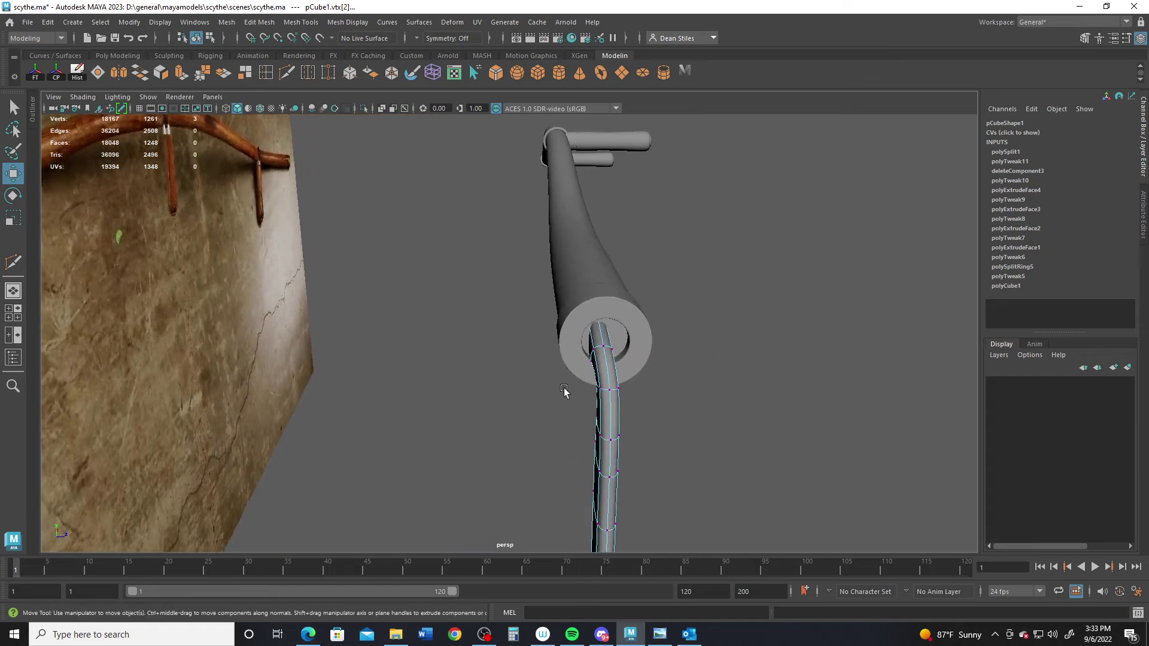
right_drag(609, 286, 710, 270)
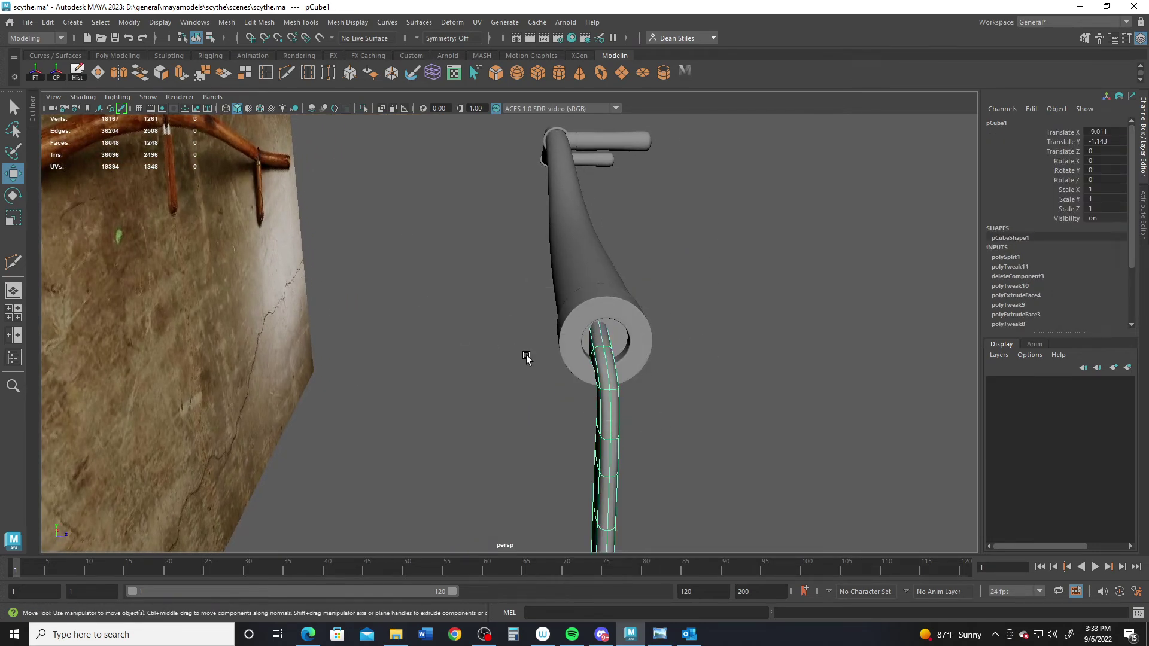
alt+drag(455, 258, 538, 366)
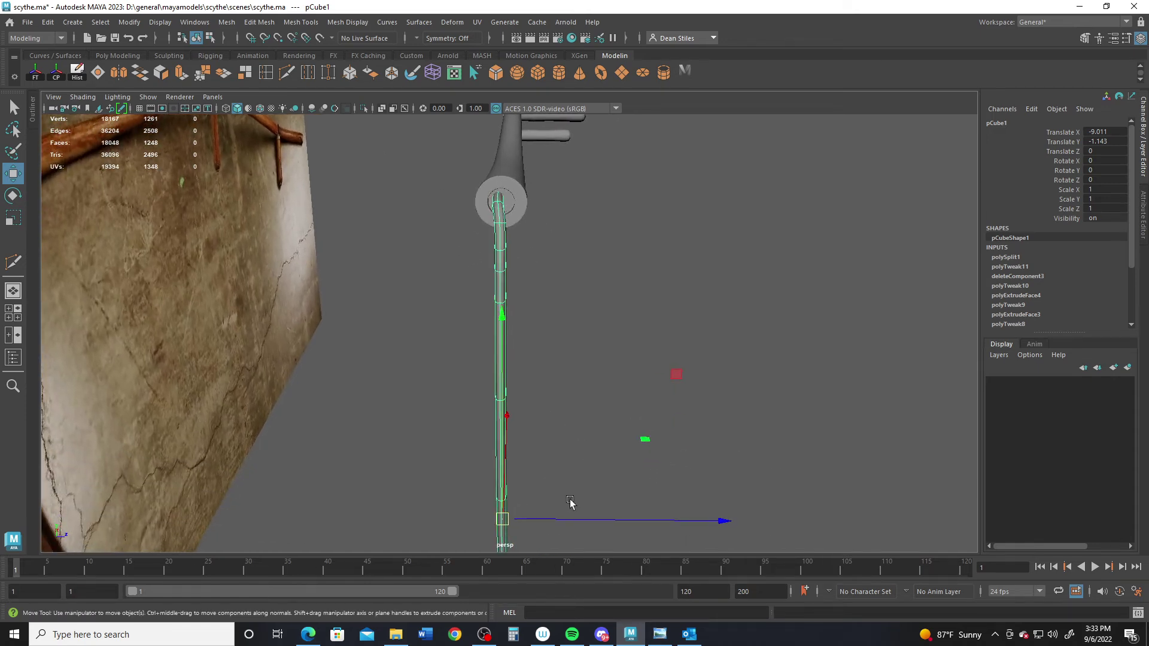
scroll(478, 317, up, 1)
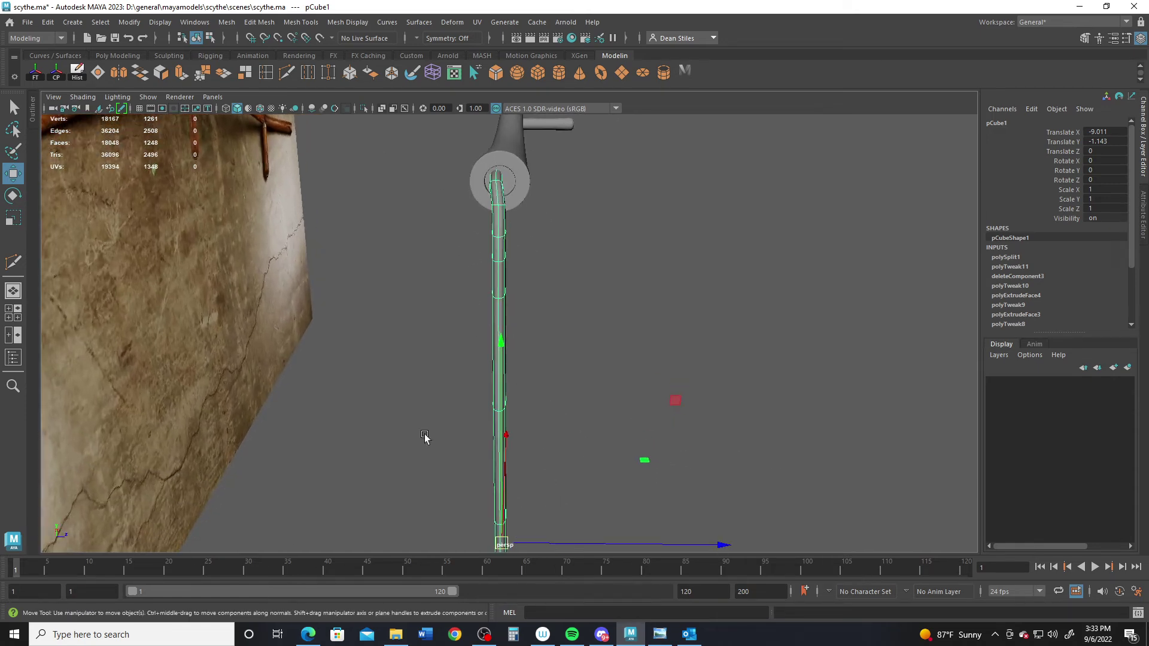
Shift the whole blade slightly along the Z axis to 0.028 to align it with the handle
key(space)
key(space)
key(space)
key(space)
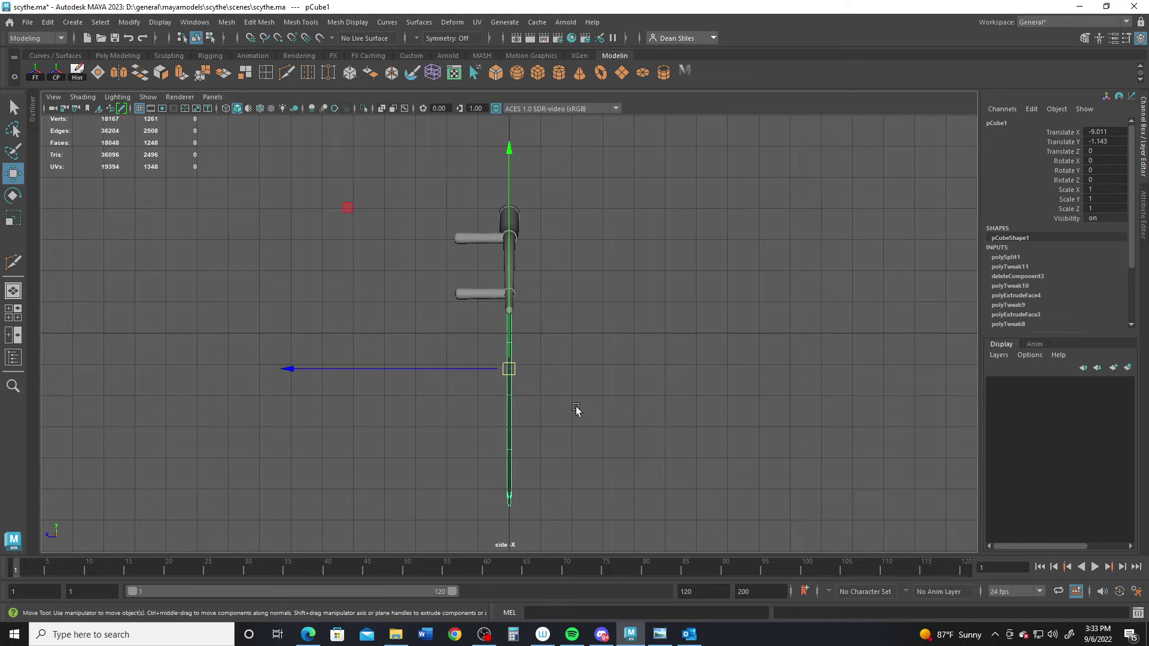
scroll(575, 409, up, 2)
key(space)
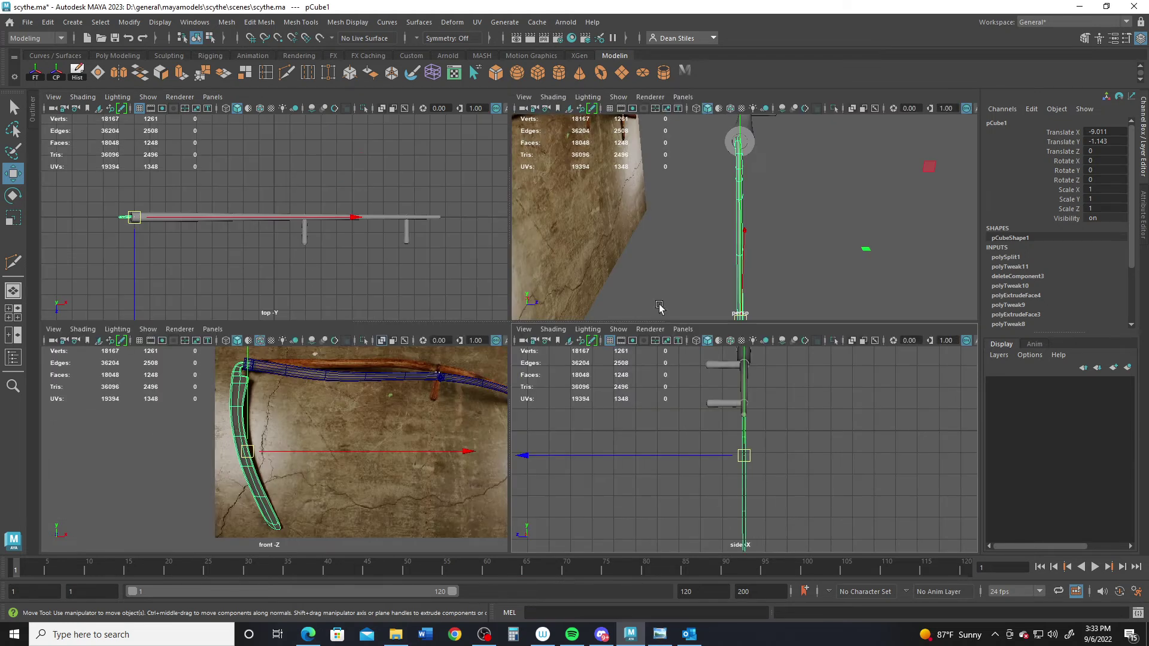
mouse_move(679, 455)
mouse_down()
mouse_move(670, 455)
mouse_move(680, 448)
mouse_up()
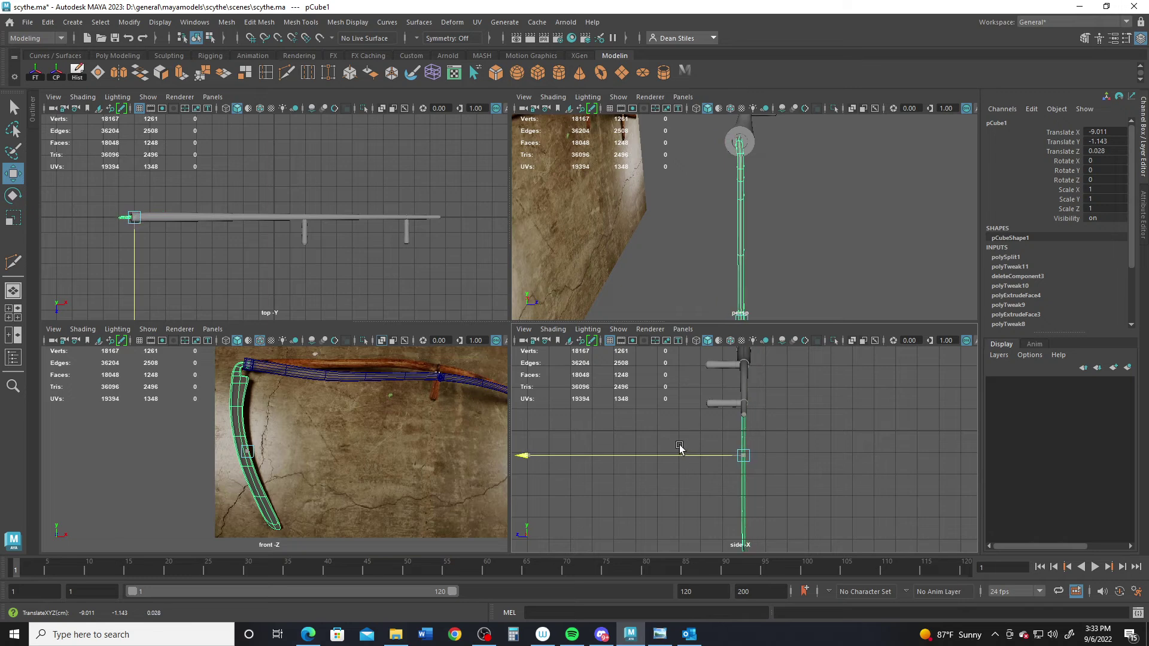
In the top view, move the ring of faces at the neck's open end along Z to straighten it with the blade
key(space)
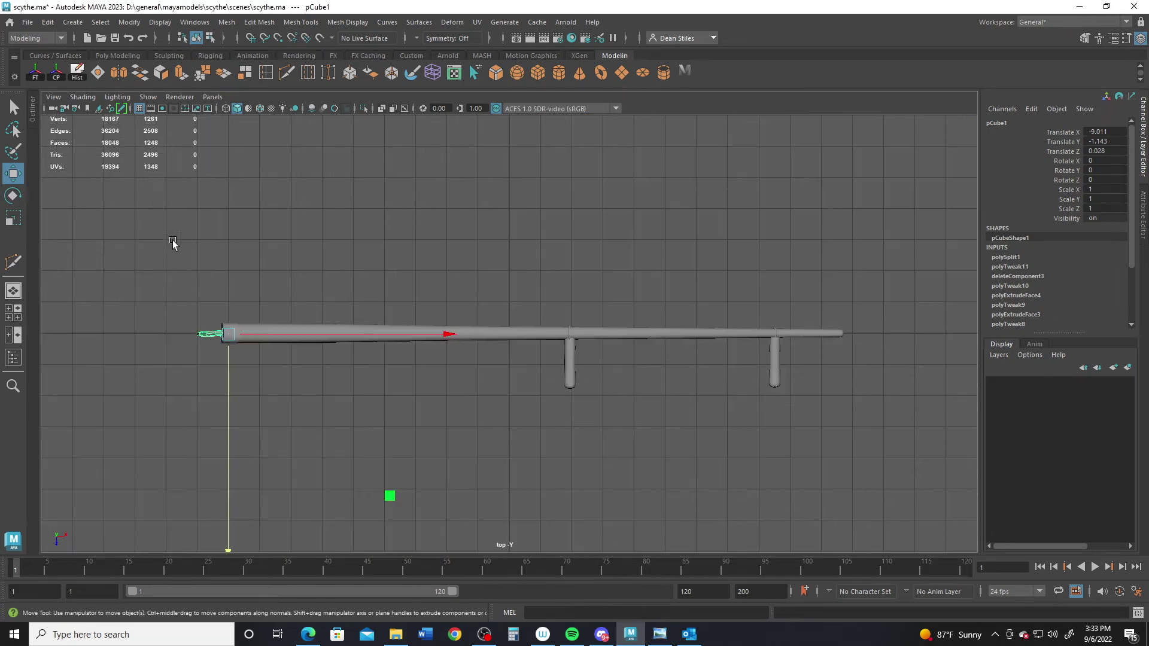
scroll(621, 374, up, 4)
alt+middle_drag(150, 328, 441, 335)
scroll(446, 341, up, 4)
scroll(504, 335, up, 4)
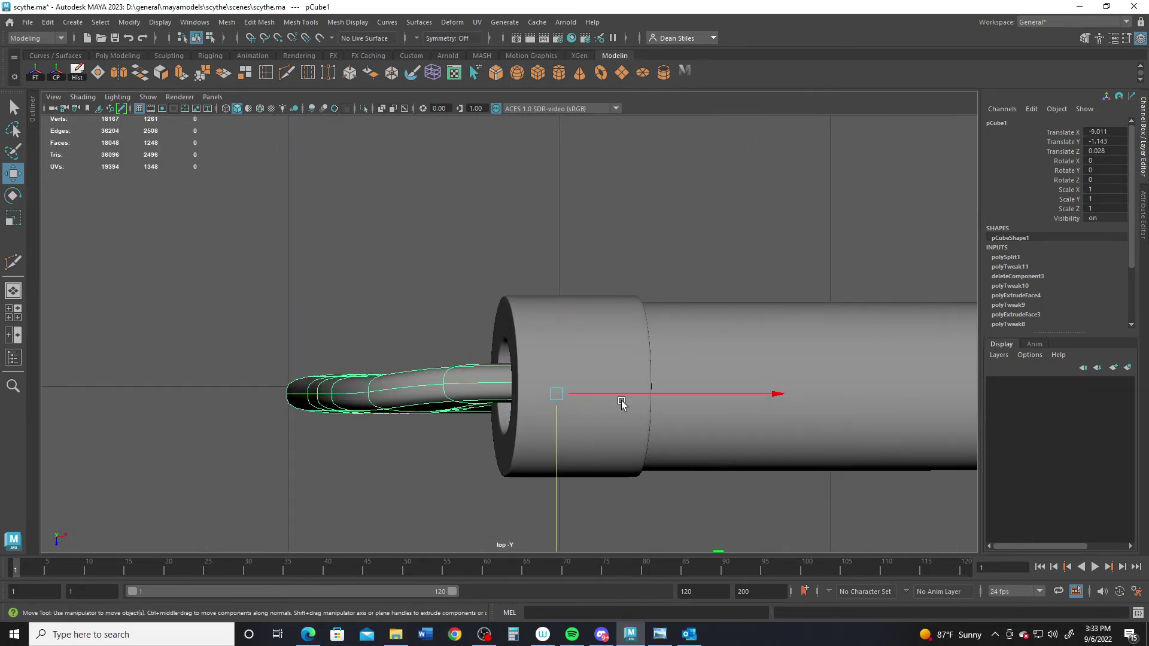
right_click(485, 280)
click(485, 313)
click(485, 388)
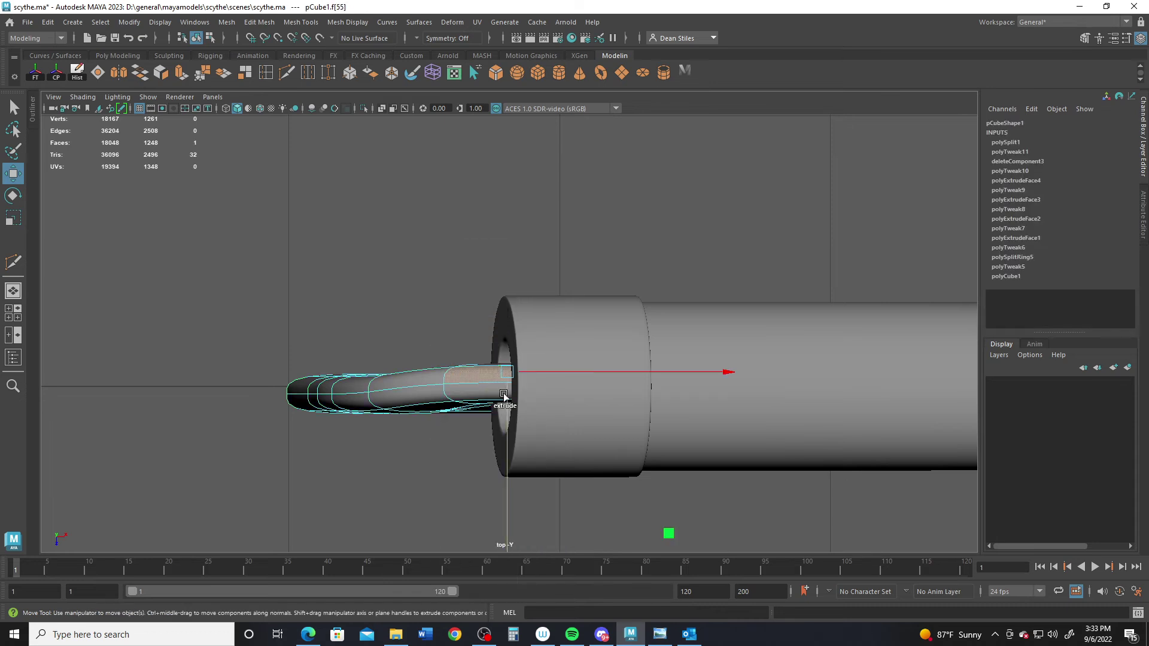
mouse_move(509, 449)
middle_down()
mouse_move(505, 466)
mouse_move(502, 452)
middle_up()
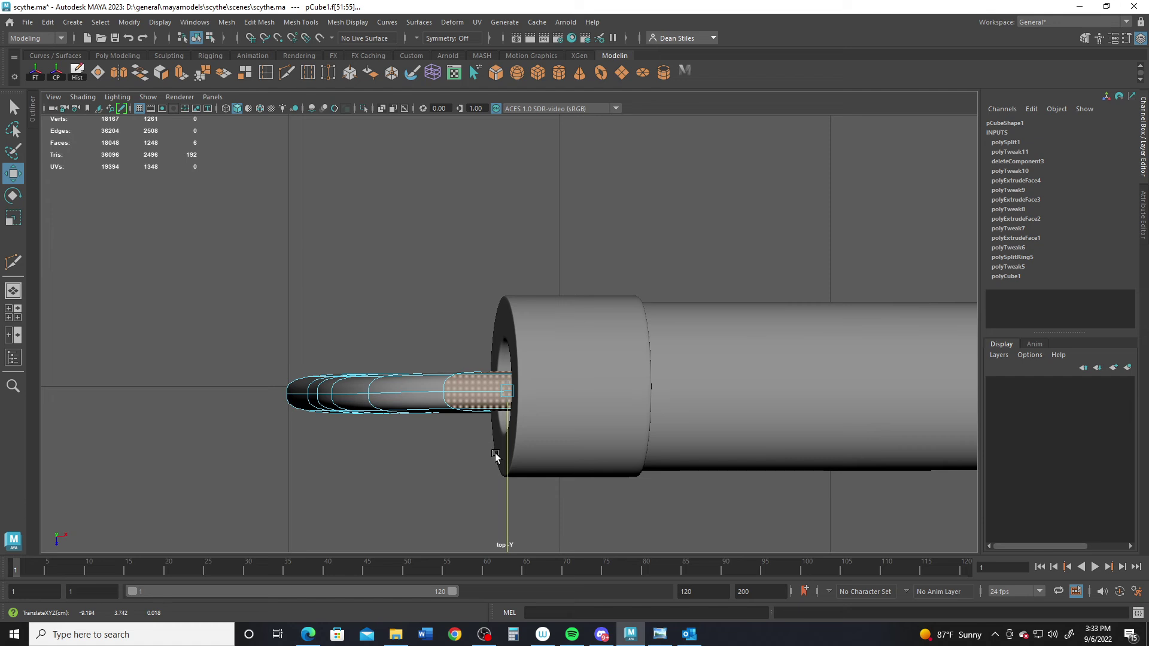
Return to object mode, show wireframe on shaded models, and snap the blade along Z to the collar's center at 0
key(space)
drag(672, 304, 672, 257)
alt+drag(673, 252, 440, 332)
alt+right_drag(441, 330, 592, 361)
alt+middle_drag(592, 362, 585, 252)
right_drag(593, 410, 691, 222)
click(261, 109)
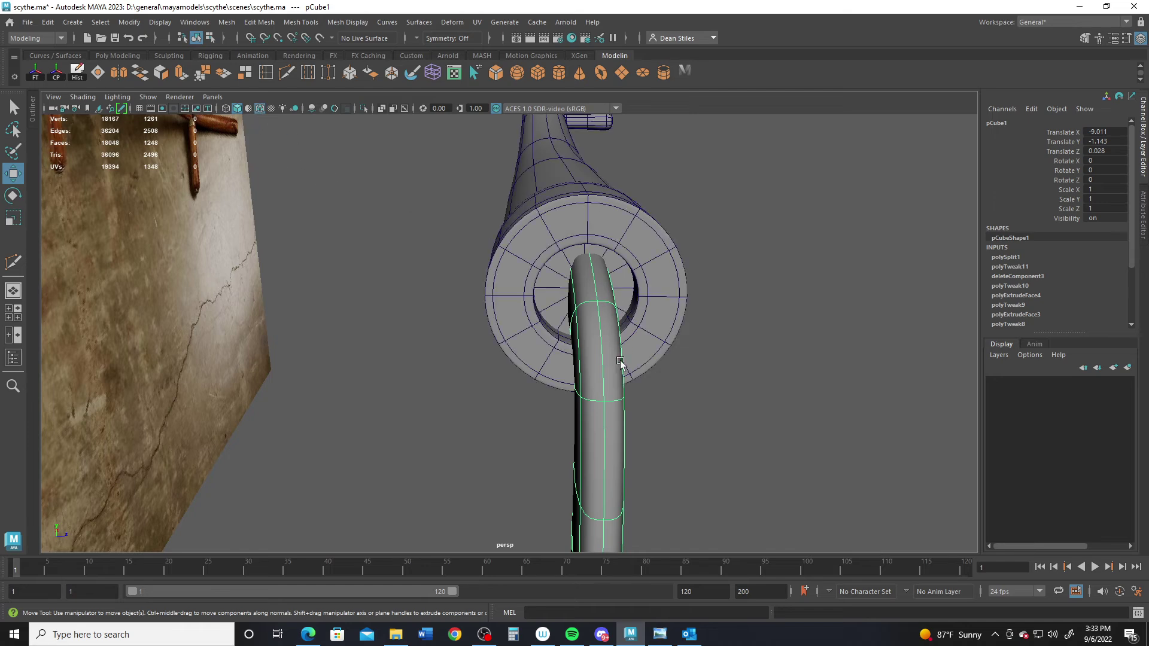
scroll(636, 436, down, 8)
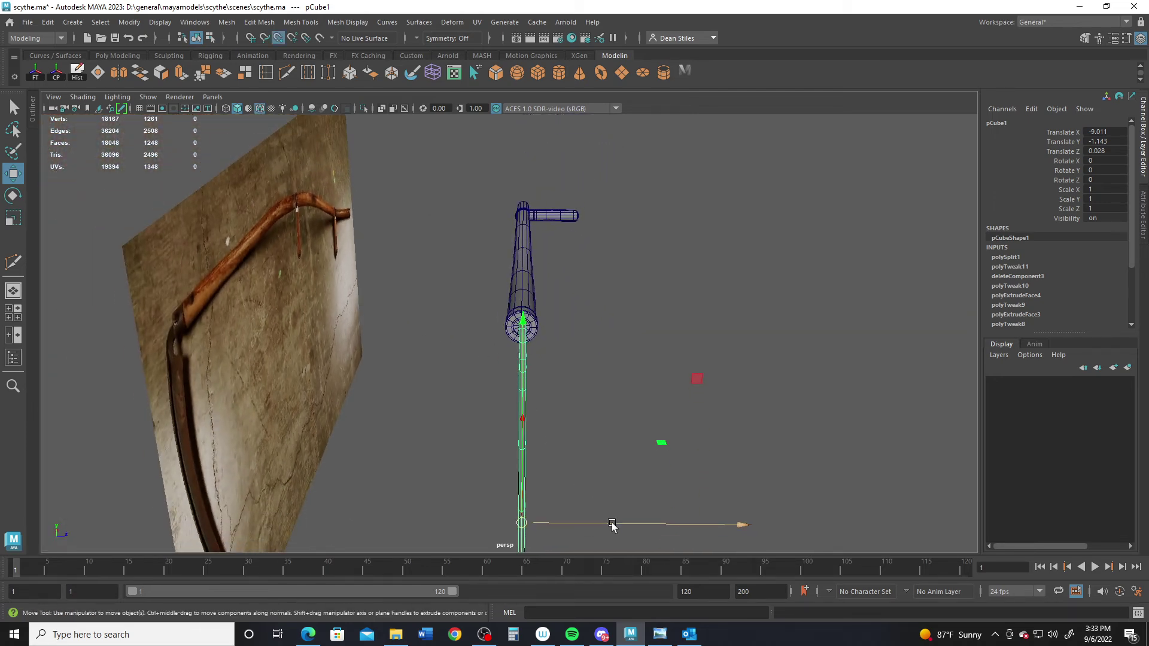
drag(611, 524, 521, 346)
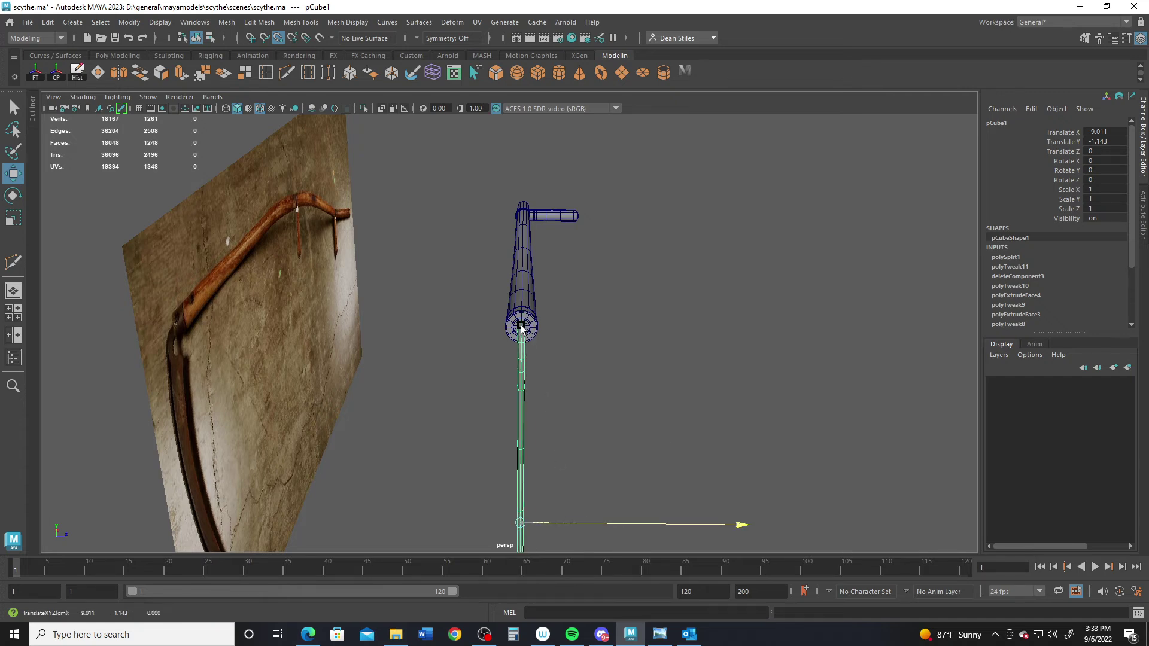
Examine the centered blade and its neck joint in the handle collar from the side
key(space)
key(space)
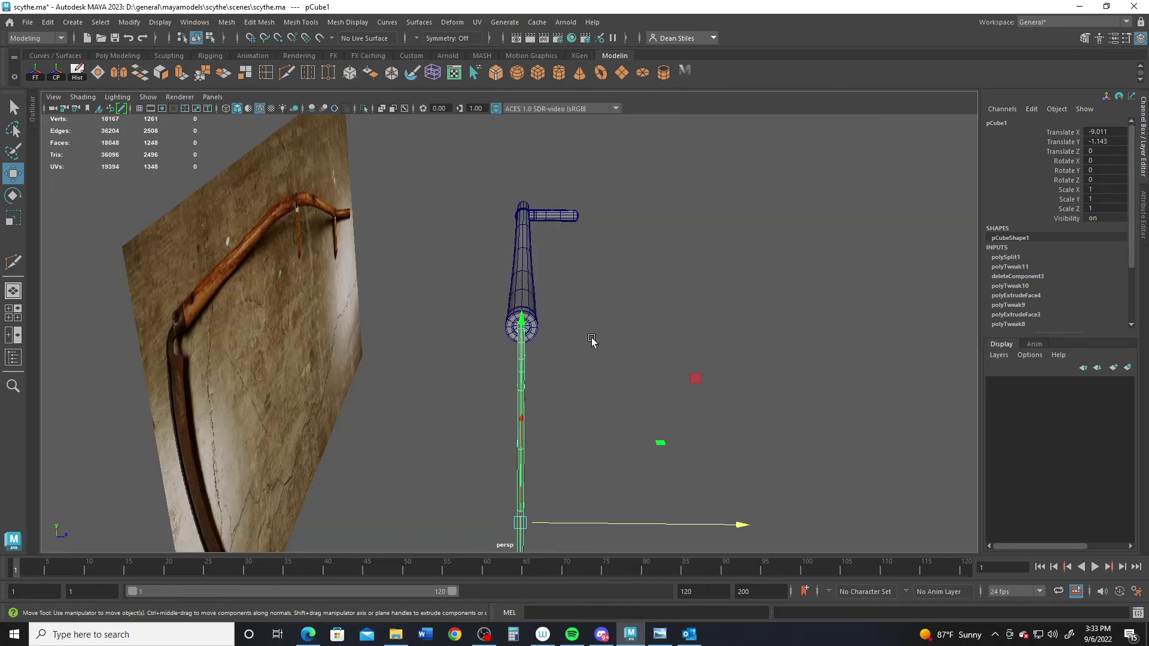
alt+drag(591, 338, 461, 288)
alt+middle_drag(376, 269, 469, 305)
alt+right_drag(469, 305, 592, 389)
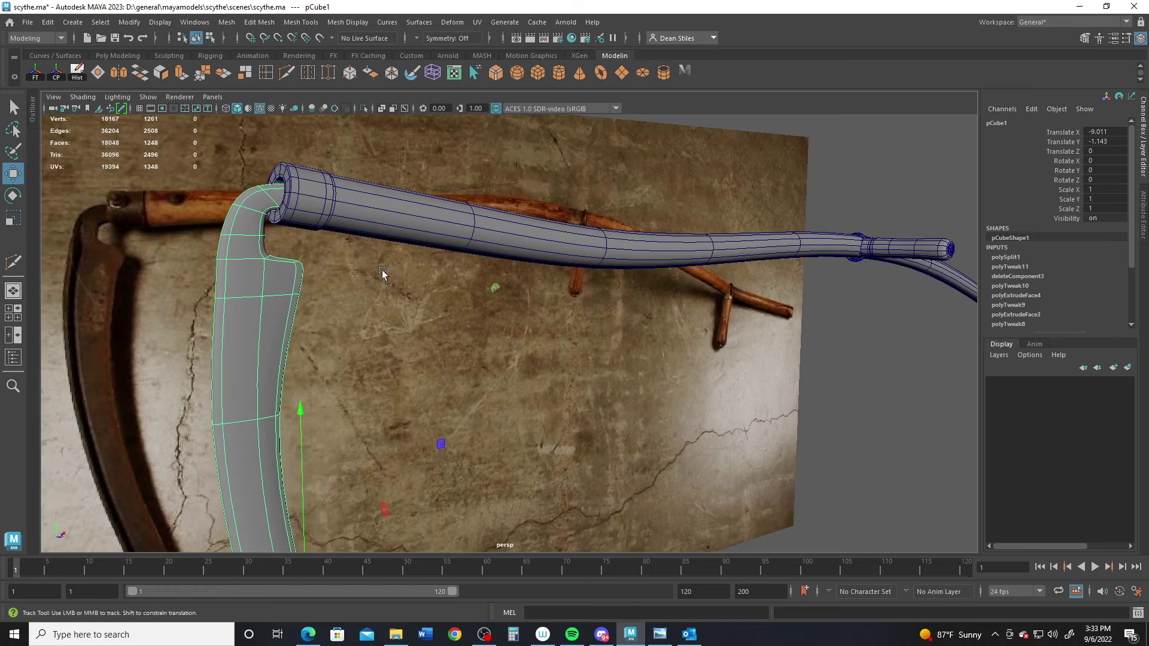
alt+middle_drag(381, 272, 429, 352)
alt+drag(429, 351, 441, 380)
alt+right_drag(332, 350, 358, 365)
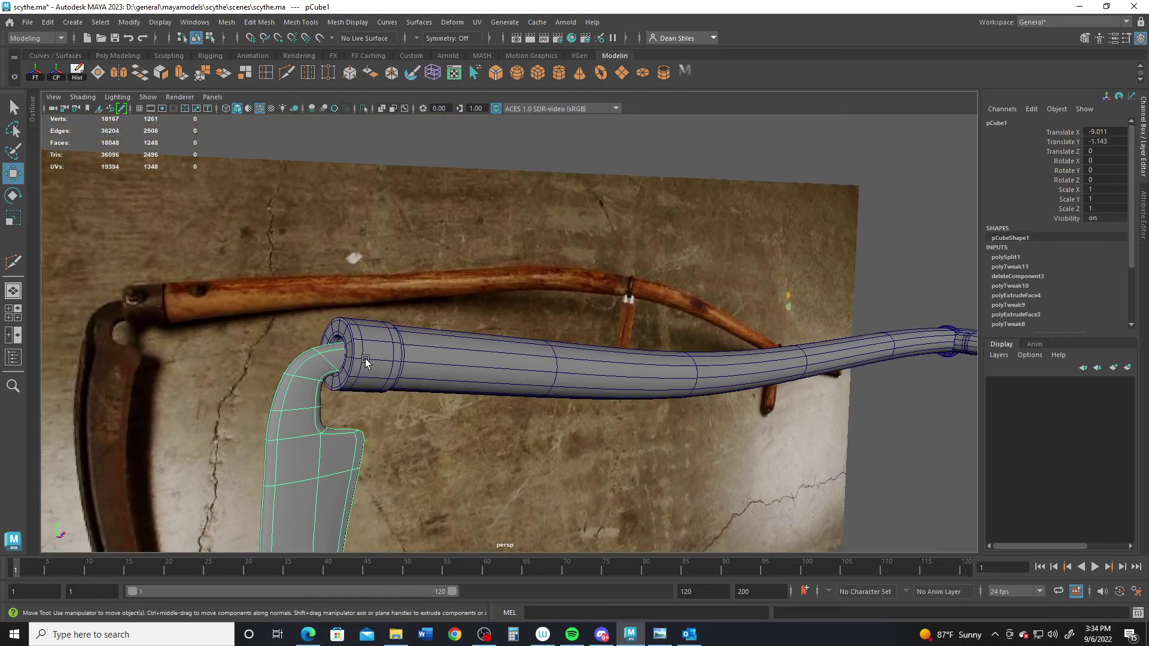
Select the collar at the blade end of the handle and set its pipe thickness to 0.21
click(365, 361)
alt+drag(365, 362, 479, 353)
alt+middle_drag(480, 354, 431, 305)
alt+right_drag(467, 341, 504, 358)
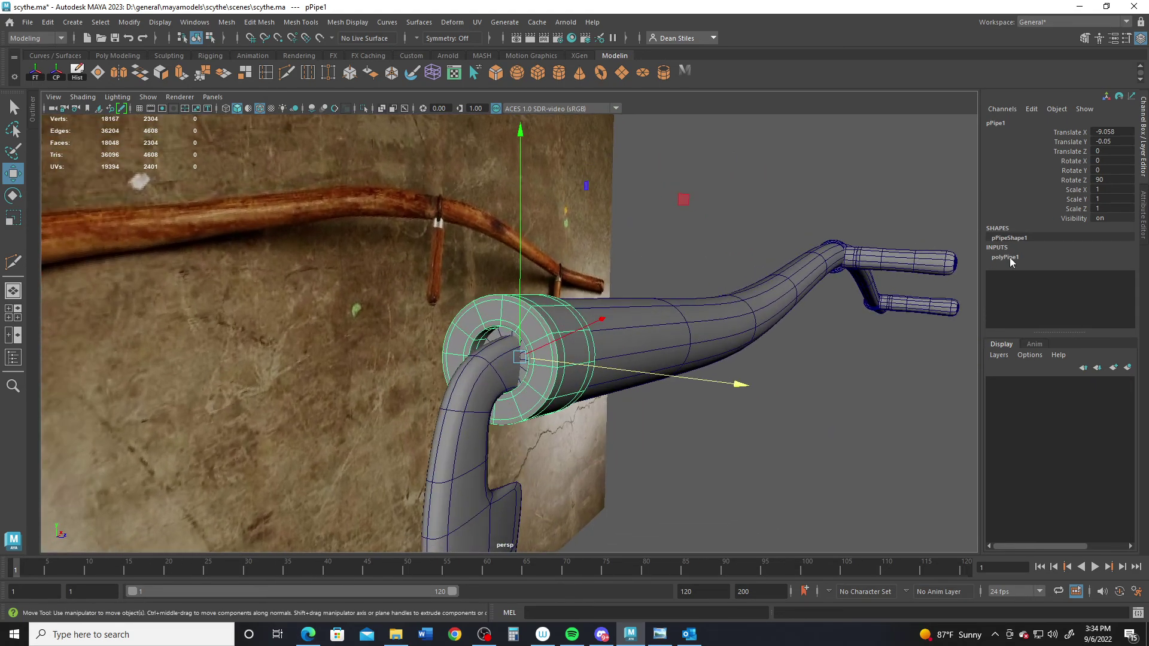
click(1011, 259)
scroll(703, 307, up, 2)
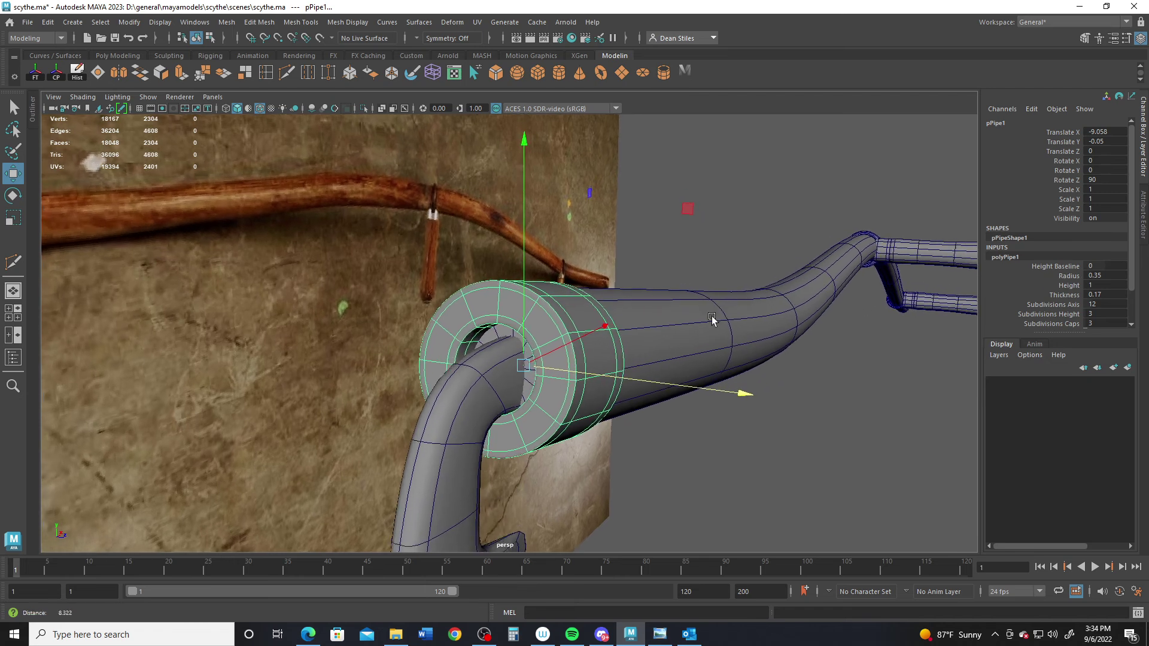
click(1066, 293)
mouse_move(681, 365)
middle_down()
mouse_move(697, 363)
mouse_move(673, 365)
middle_up()
double_click(1104, 294)
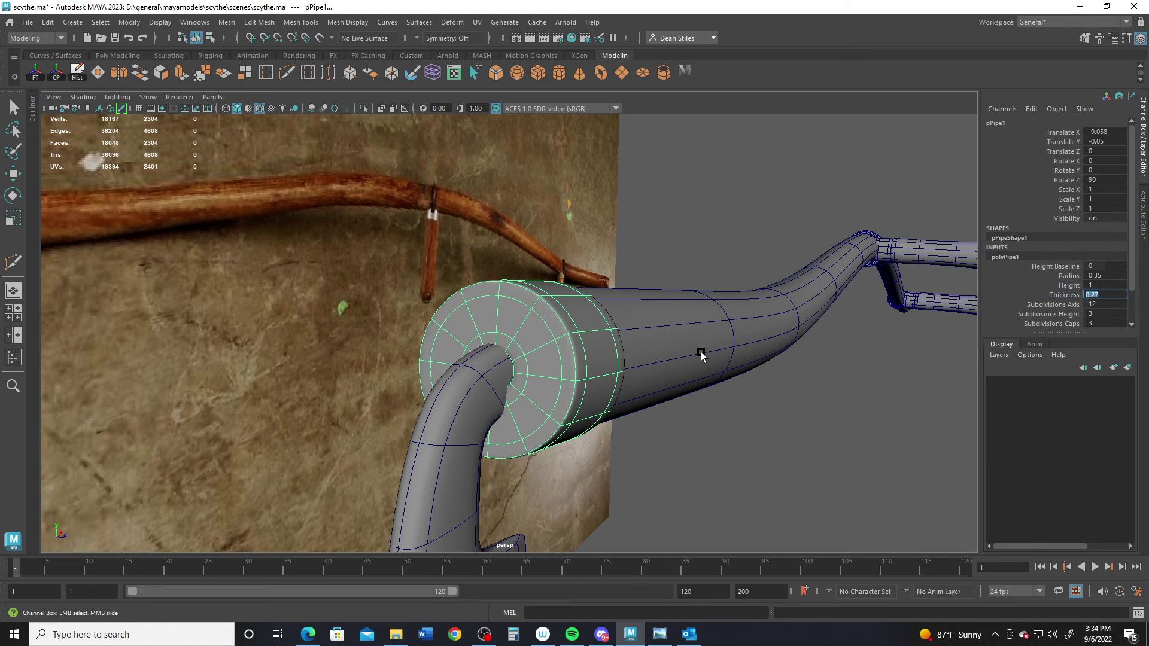
text(.21)
key(Return)
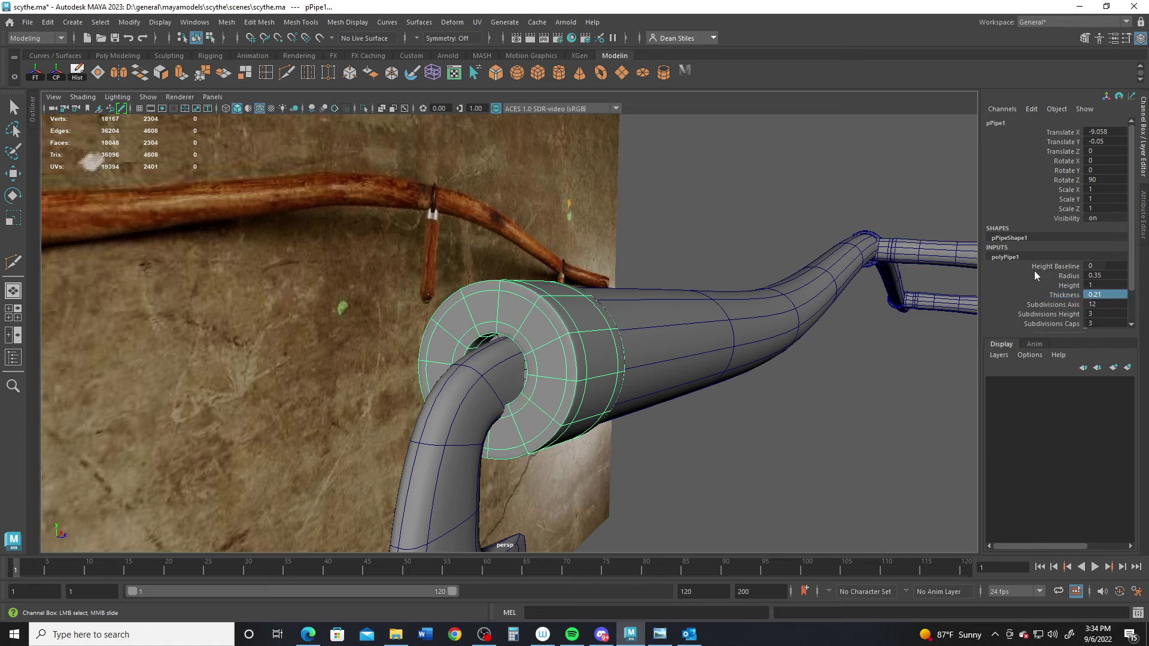
Raise the whole blade slightly along the Y axis to -1.099 so its neck sits centered in the collar hole
click(465, 395)
key(w)
scroll(477, 456, down, 6)
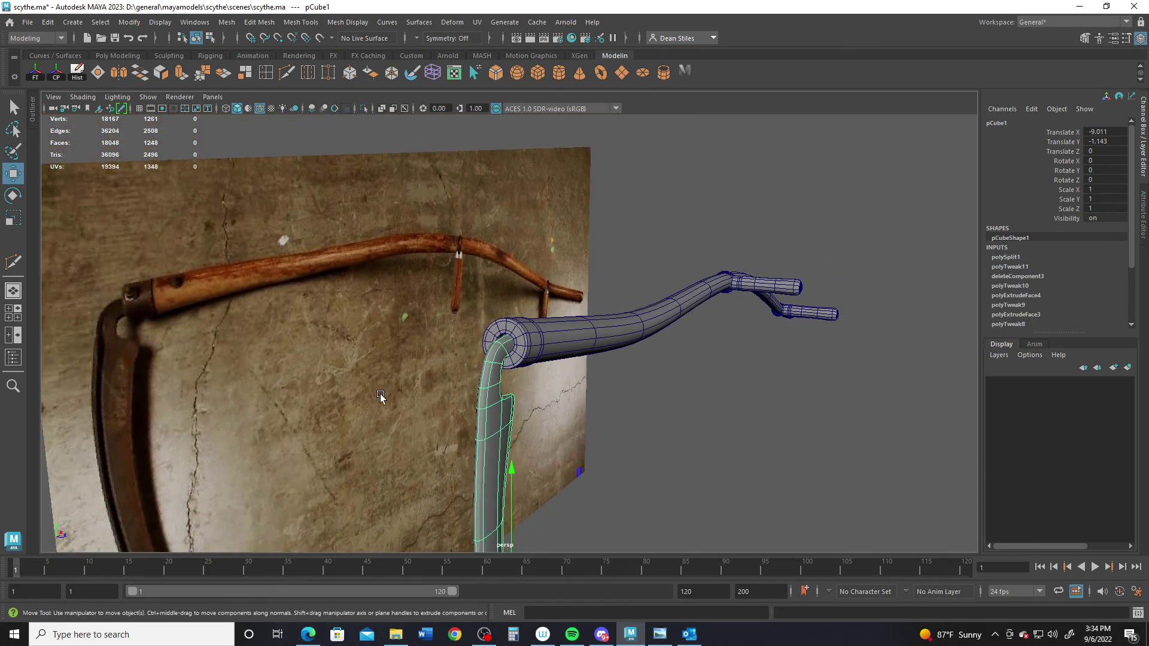
drag(501, 423, 406, 248)
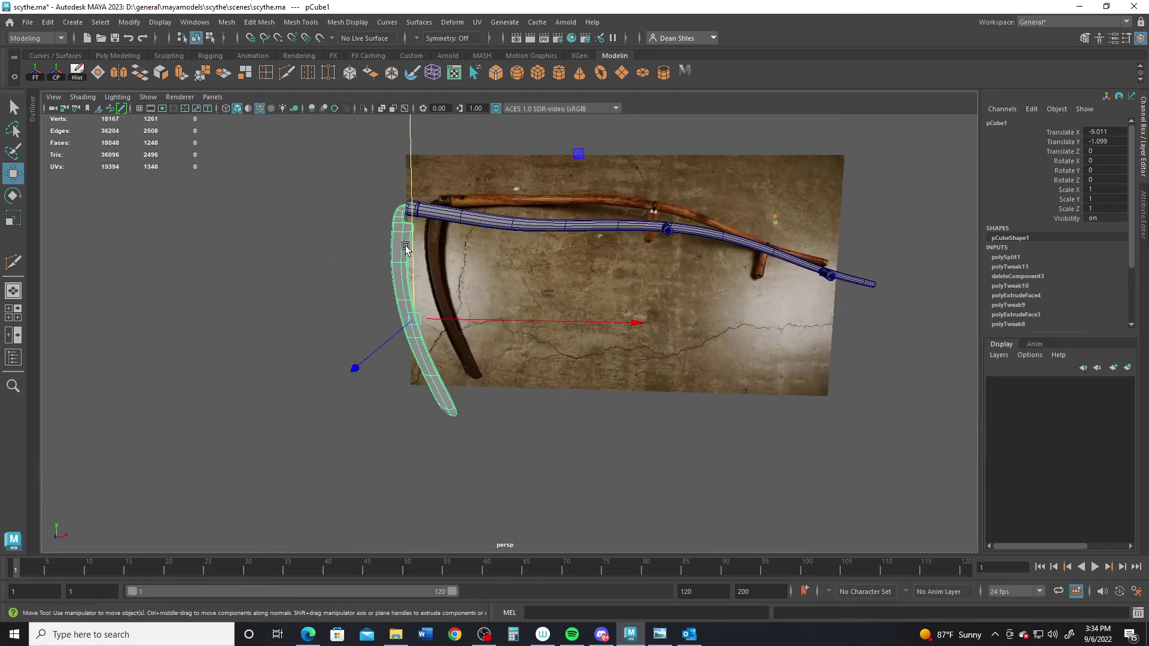
scroll(405, 247, up, 4)
click(480, 443)
alt+drag(480, 443, 499, 406)
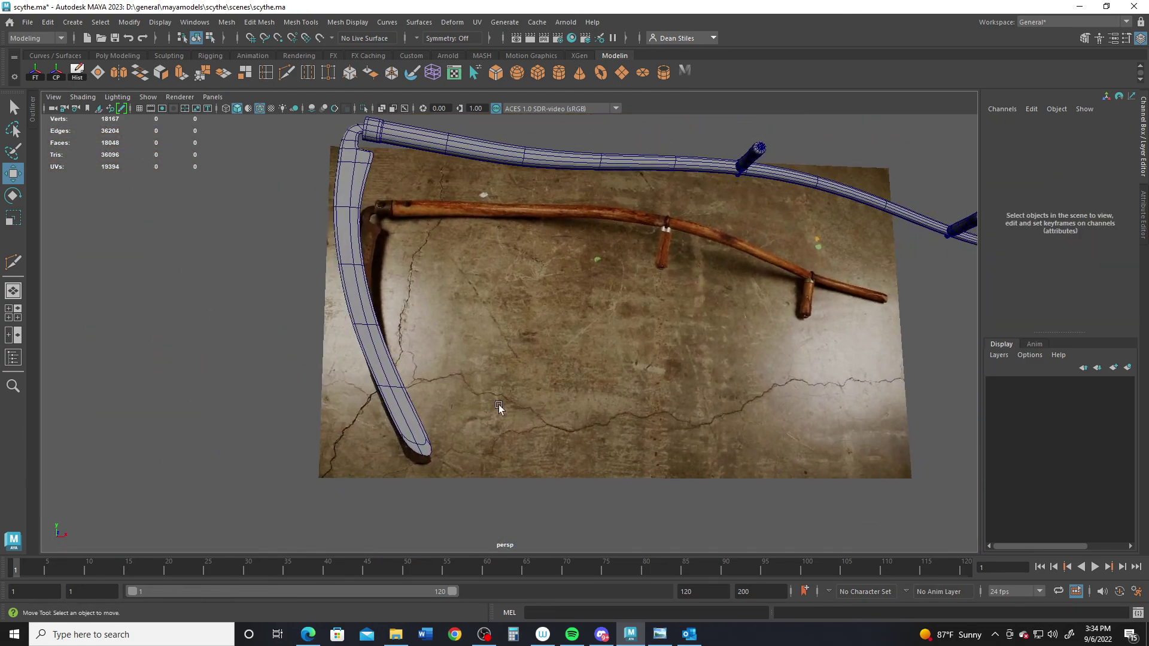
Turn off the blade's smooth preview, insert an edge loop across it near the tip, and restore the smooth preview
scroll(499, 407, up, 2)
alt+middle_drag(447, 414, 495, 398)
click(444, 433)
key(1)
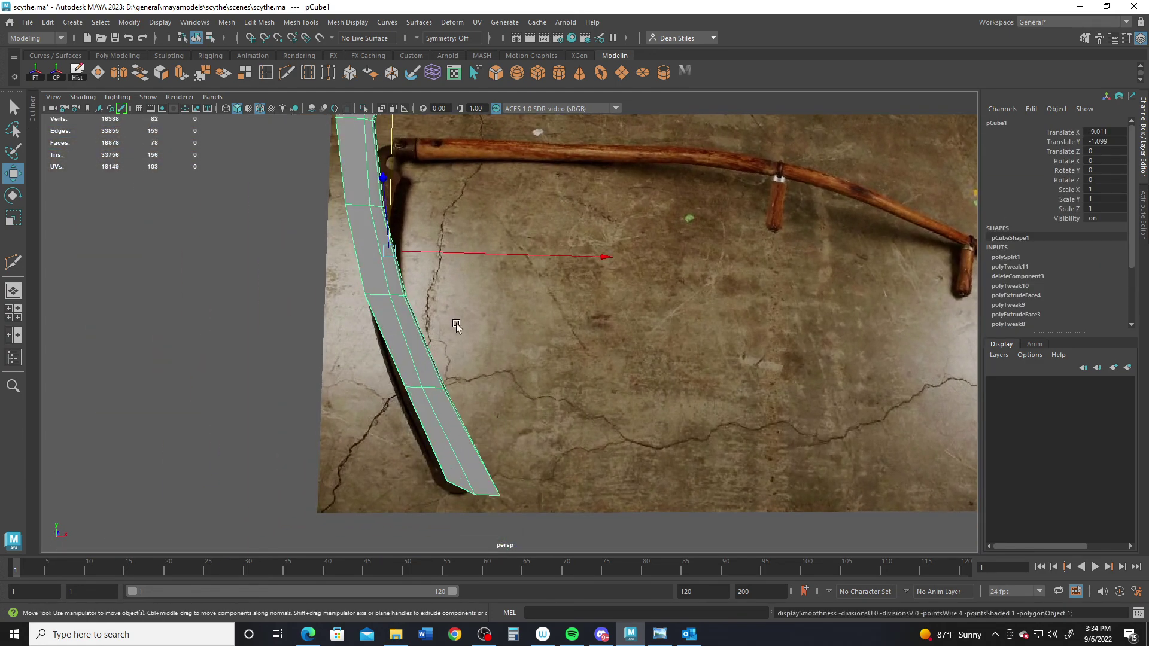
click(267, 72)
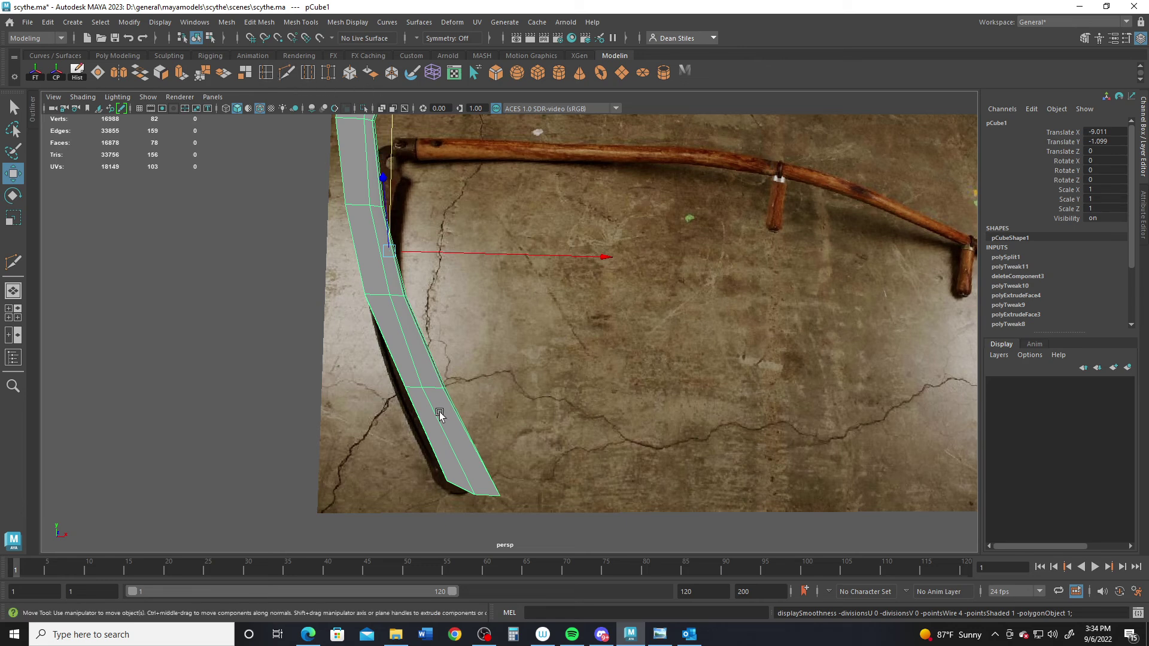
click(448, 446)
key(q)
right_drag(444, 277, 526, 243)
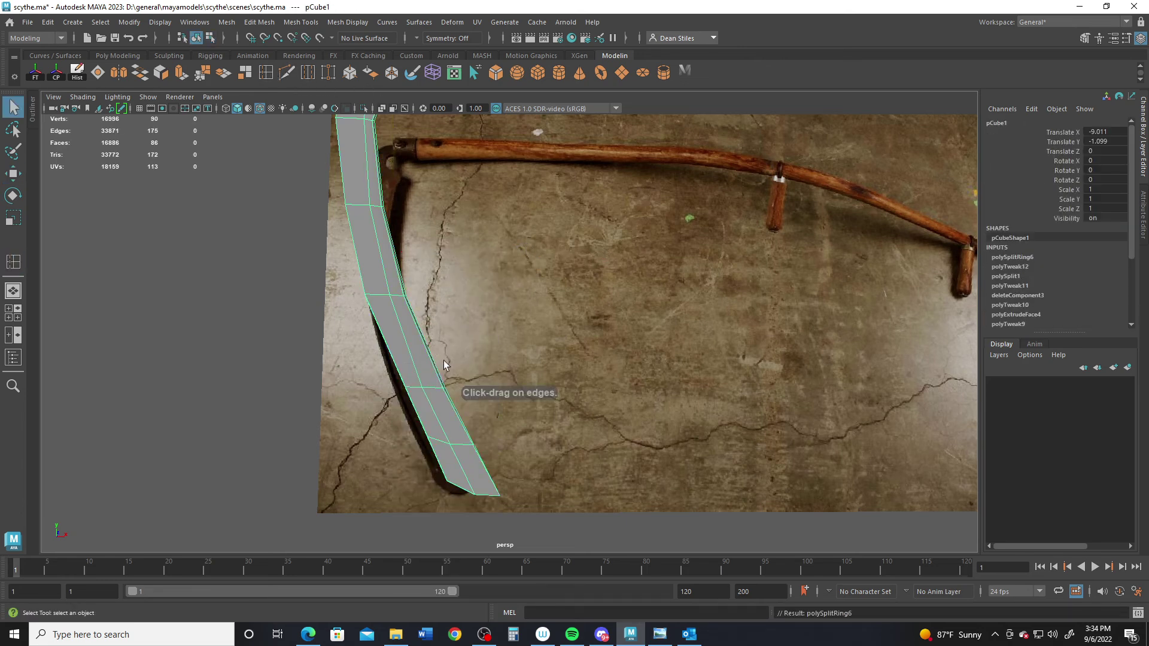
key(3)
click(283, 440)
In the front view, lower the vertices at the blade tip's outer corner along Y to match the photo, and return to object mode
key(space)
key(space)
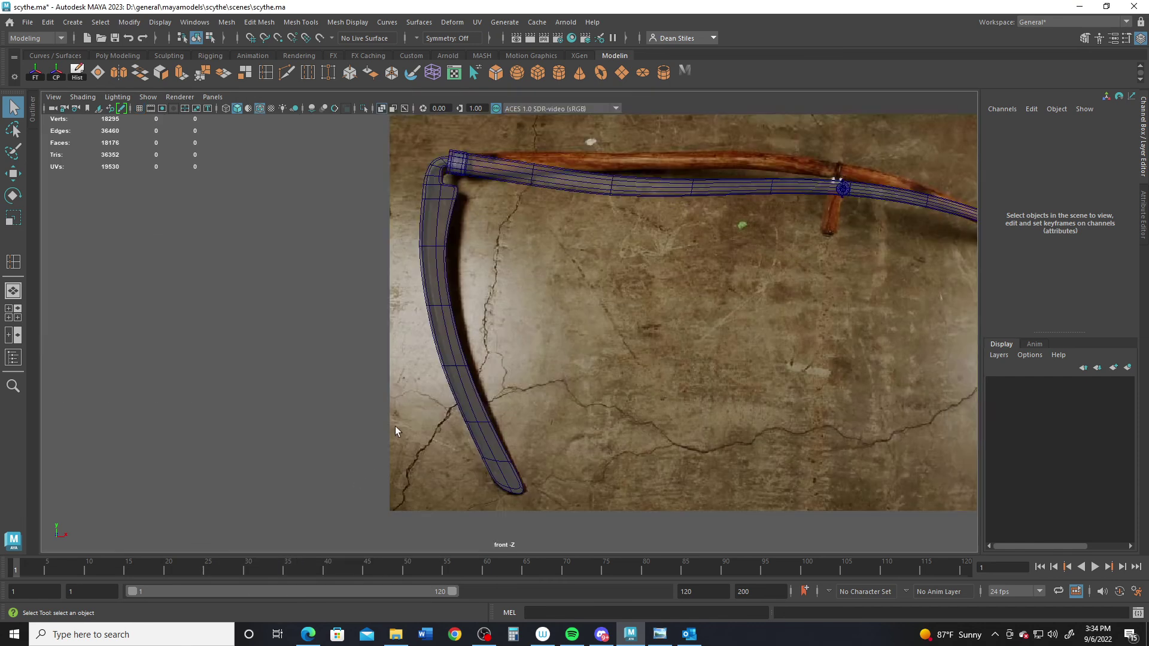
alt+right_drag(394, 426, 731, 460)
scroll(657, 405, up, 3)
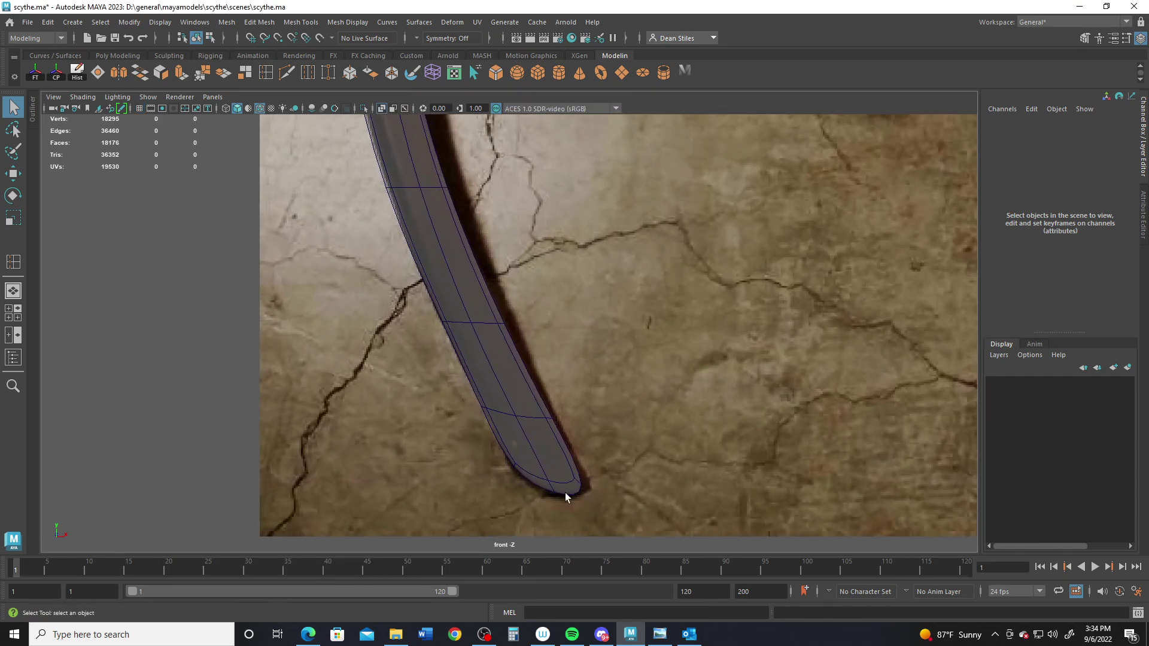
right_drag(512, 426, 481, 424)
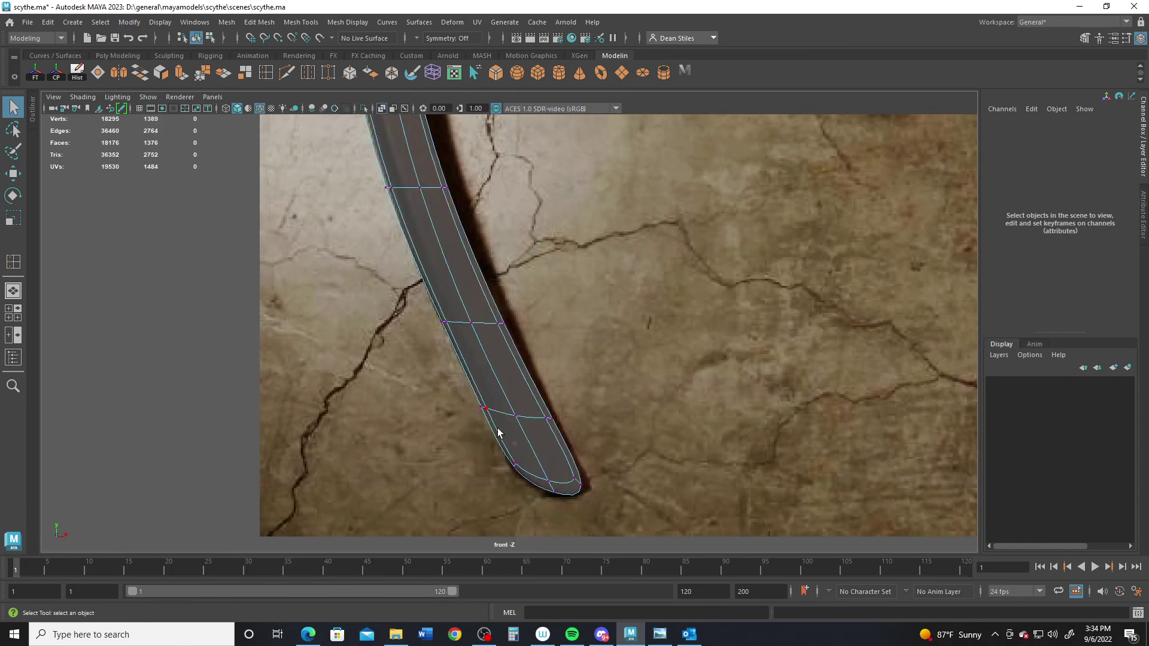
drag(515, 482, 569, 479)
key(w)
drag(517, 439, 519, 444)
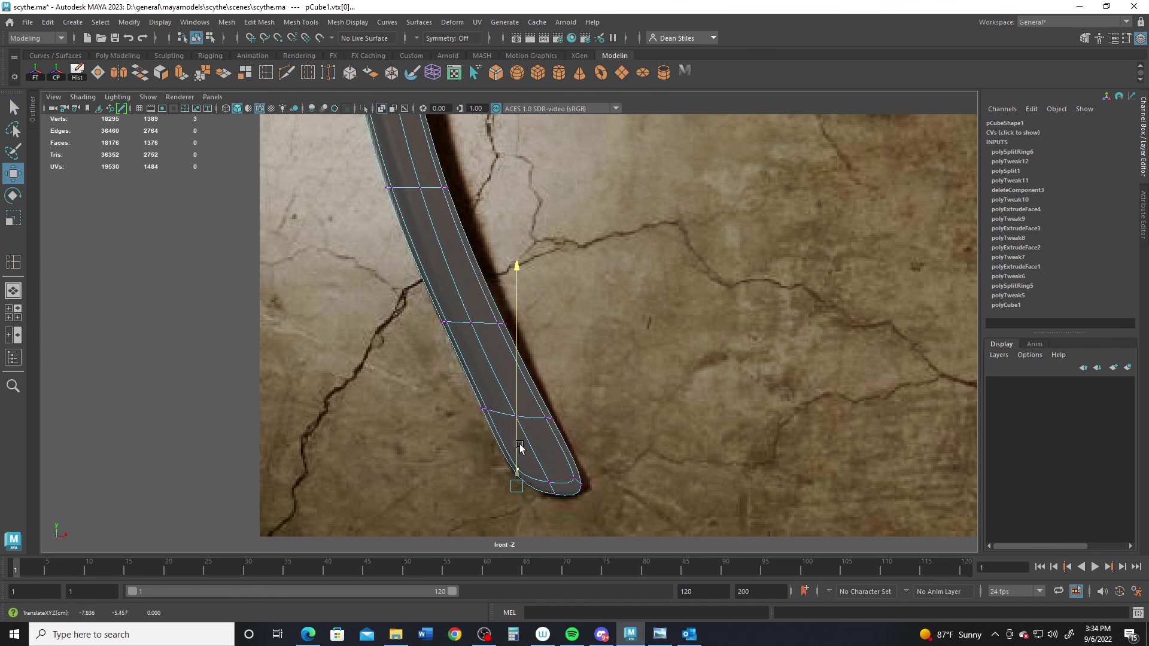
key(space)
drag(603, 390, 666, 387)
scroll(561, 332, down, 1)
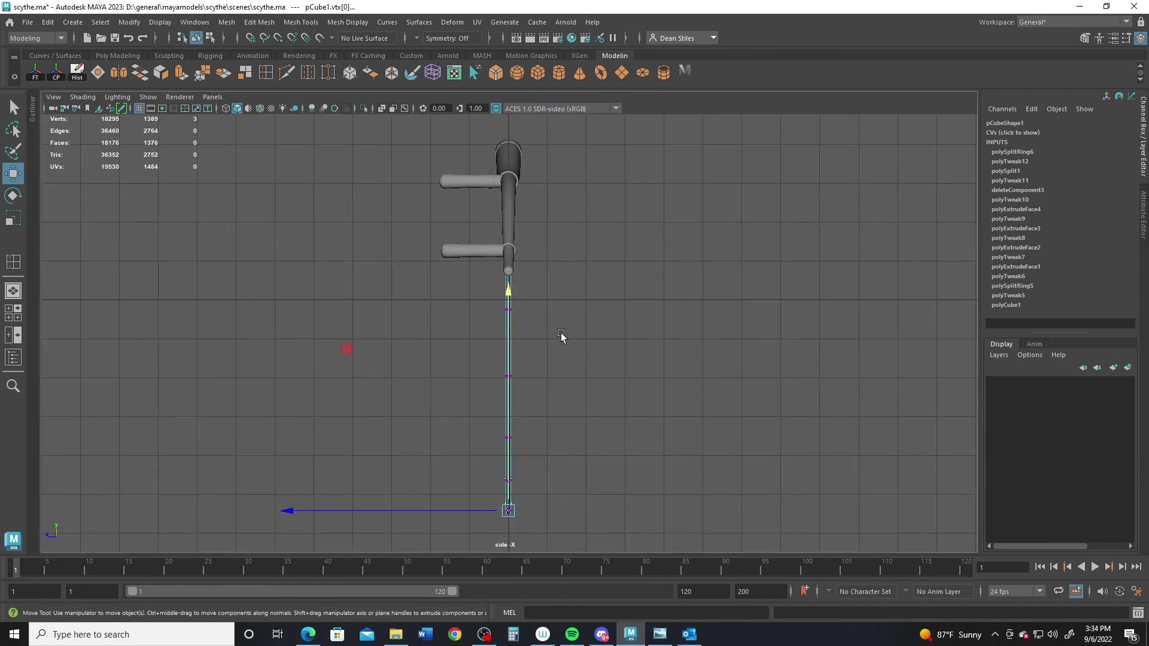
key(space)
key(space)
alt+drag(657, 261, 522, 288)
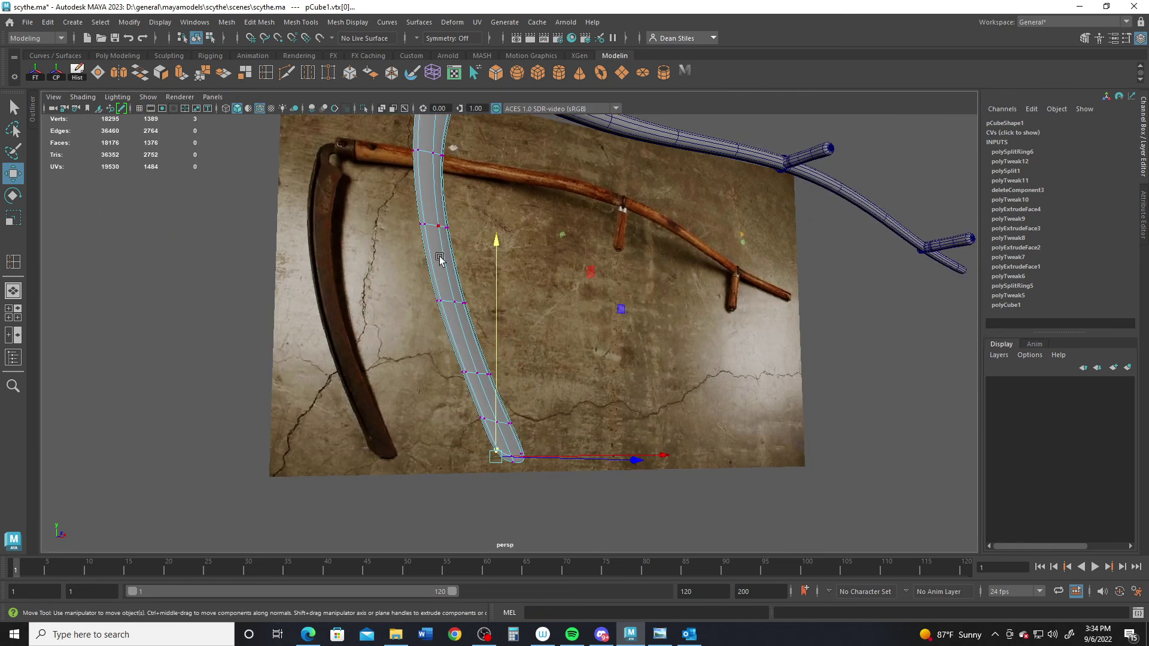
right_drag(441, 273, 514, 239)
Examine the whole scythe in perspective against the reference photo, from the blade and neck to the handle grips
alt+middle_drag(587, 236, 611, 423)
alt+drag(610, 423, 383, 418)
click(325, 377)
alt+right_drag(328, 376, 473, 380)
alt+drag(499, 384, 530, 387)
scroll(382, 355, up, 1)
alt+middle_drag(379, 354, 207, 299)
scroll(386, 300, down, 5)
alt+middle_drag(473, 317, 331, 317)
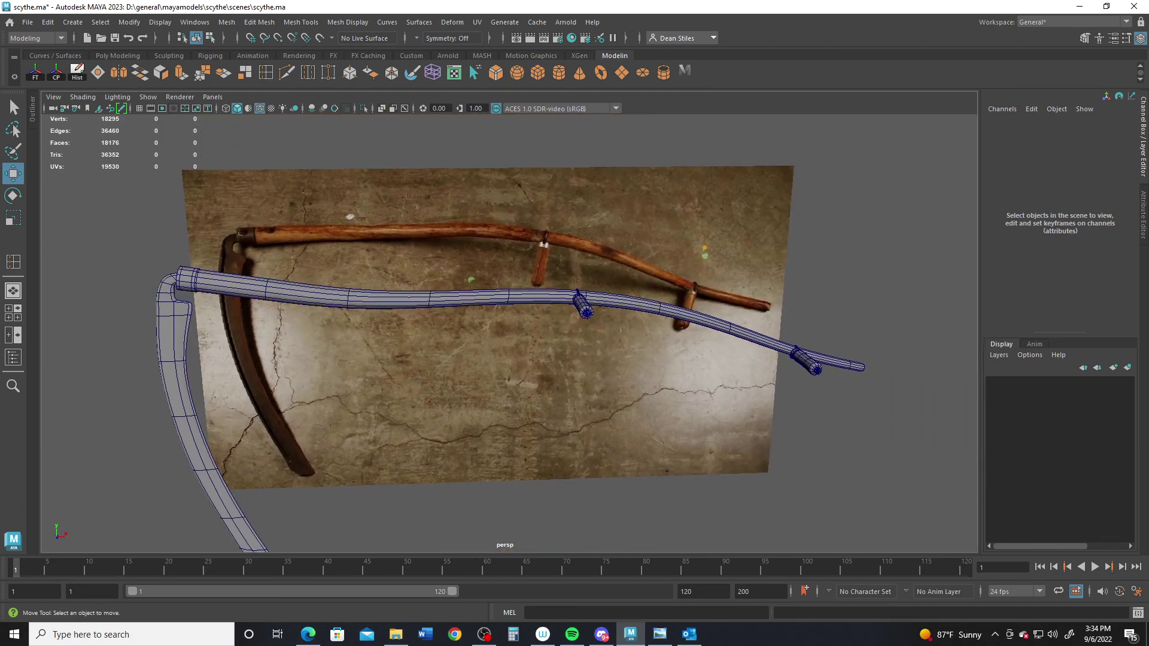